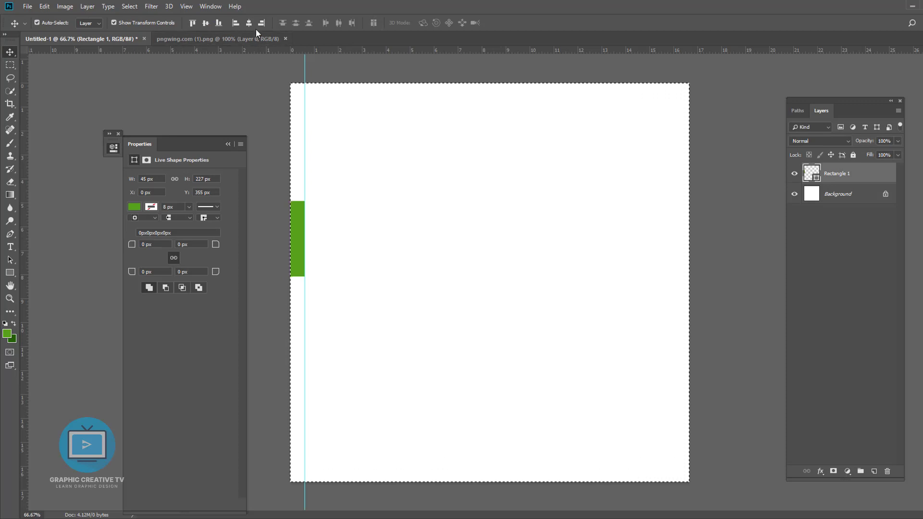
Align the green rectangle to the canvas's right edge, place a vertical guide at its inner side, and rotate the rectangle 90°
left_click_drag(583, 240, 681, 191)
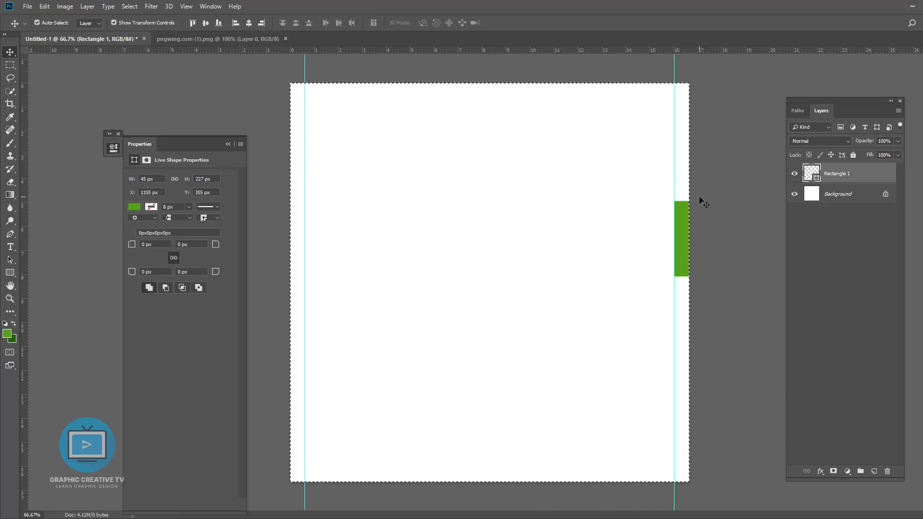
left_click_drag(703, 199, 735, 321)
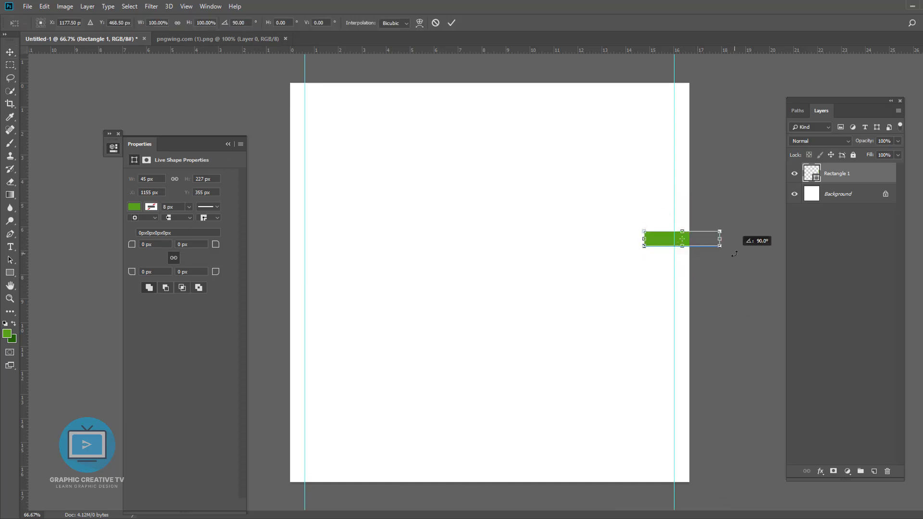
key("Return")
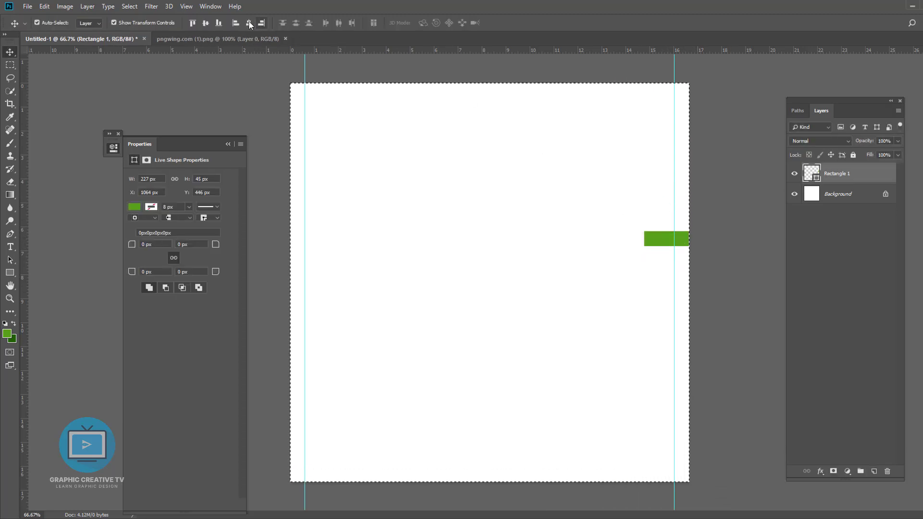
Align the rectangle to the canvas's top and bottom edges, placing a horizontal guide along its inner side at each edge
key("ctrl+d")
left_click(711, 144)
left_click(663, 90)
key("ctrl+a")
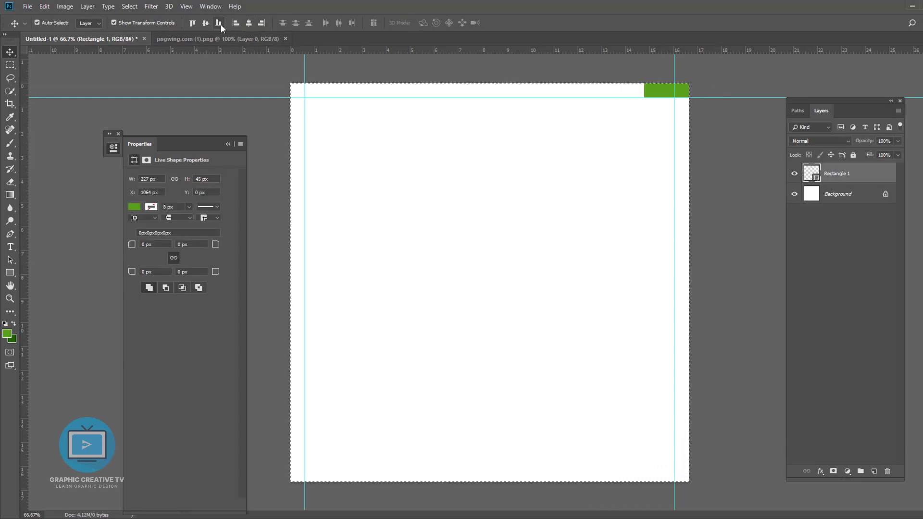
left_click(220, 24)
left_click_drag(557, 53, 680, 467)
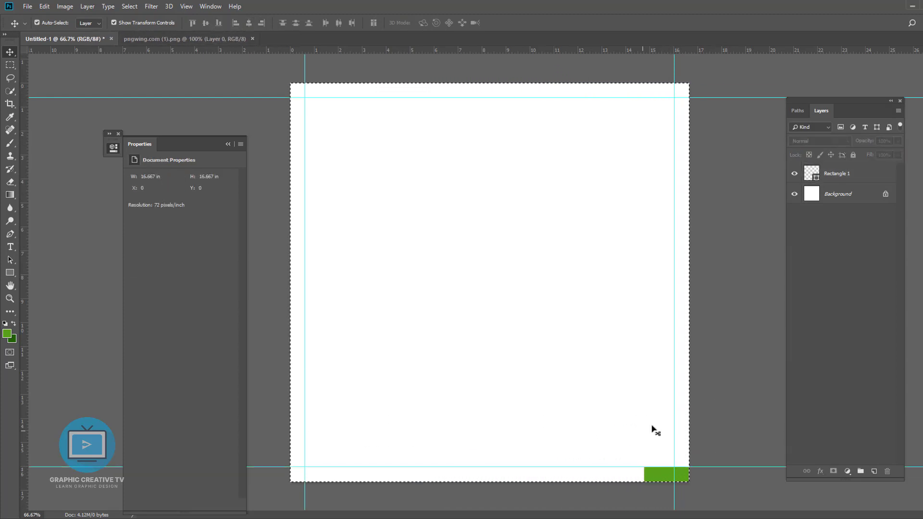
Deselect the canvas and delete the green spacer rectangle, keeping the margin guides
left_click(655, 429)
left_click(472, 195)
key("ctrl+d")
left_click(669, 474)
key("Delete")
Convert the vegetable heart in pngwing.com (1).png to a smart object and bring it into the Untitled-1 document
left_click(219, 40)
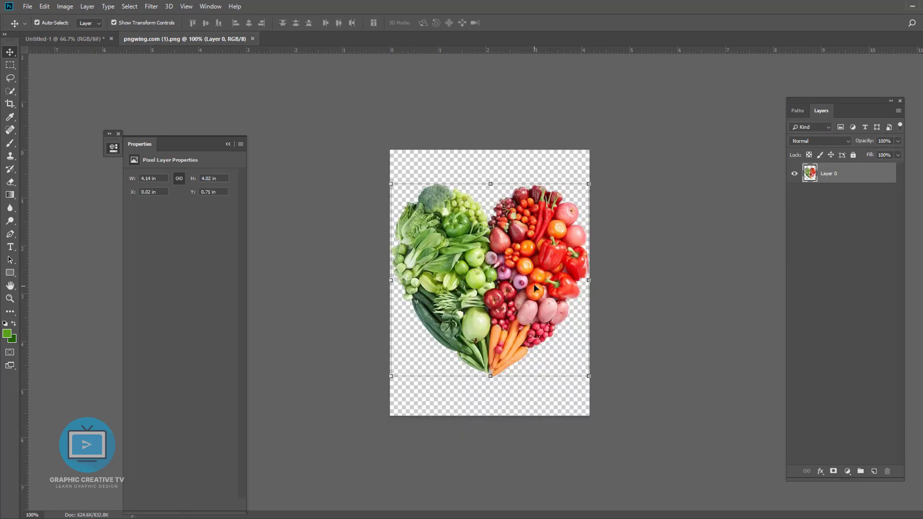
right_click(841, 179)
left_click(764, 235)
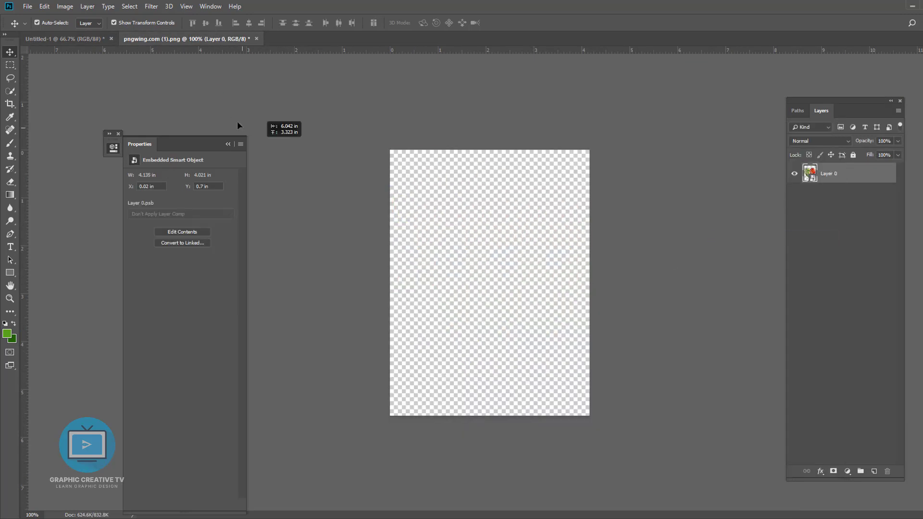
left_click_drag(81, 37, 452, 286)
Scale the vegetable heart to about 7.6 by 7.4 in and centre it horizontally on the canvas
left_click_drag(516, 221, 557, 196)
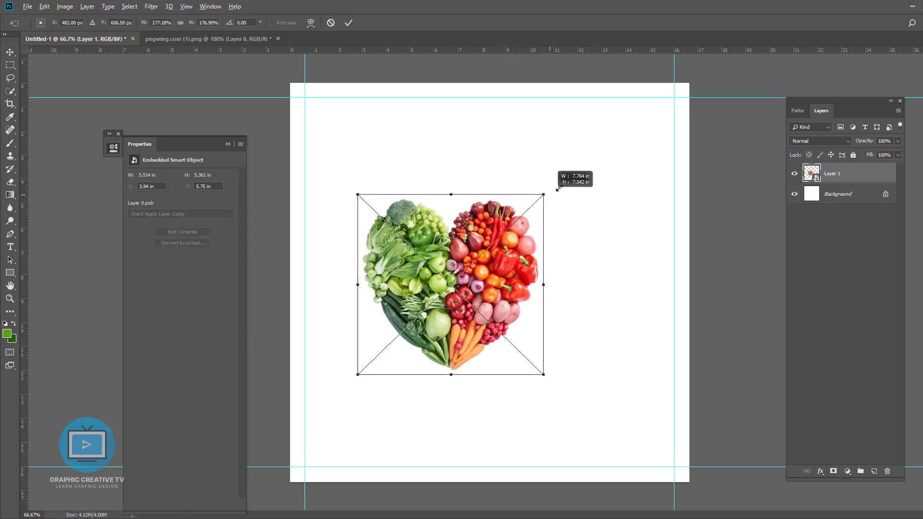
left_click_drag(480, 269, 528, 240)
left_click_drag(597, 175, 575, 188)
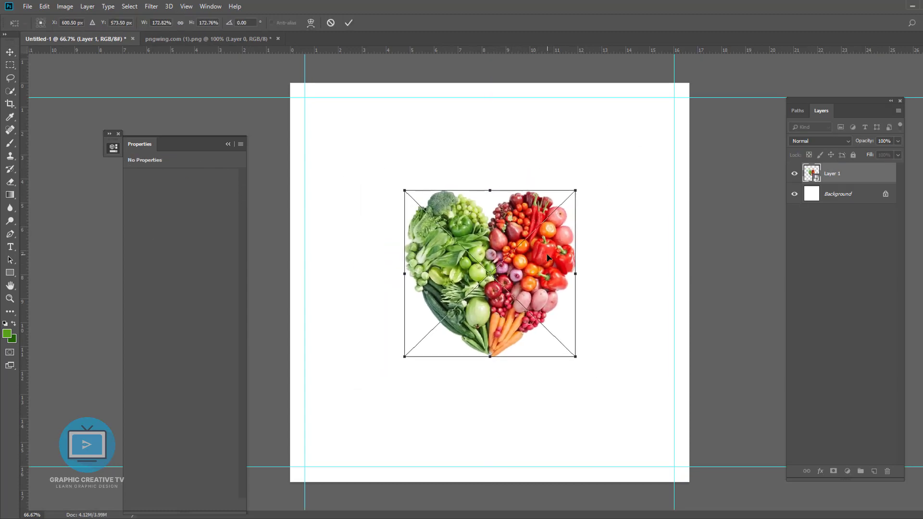
left_click_drag(553, 255, 549, 253)
key("Return")
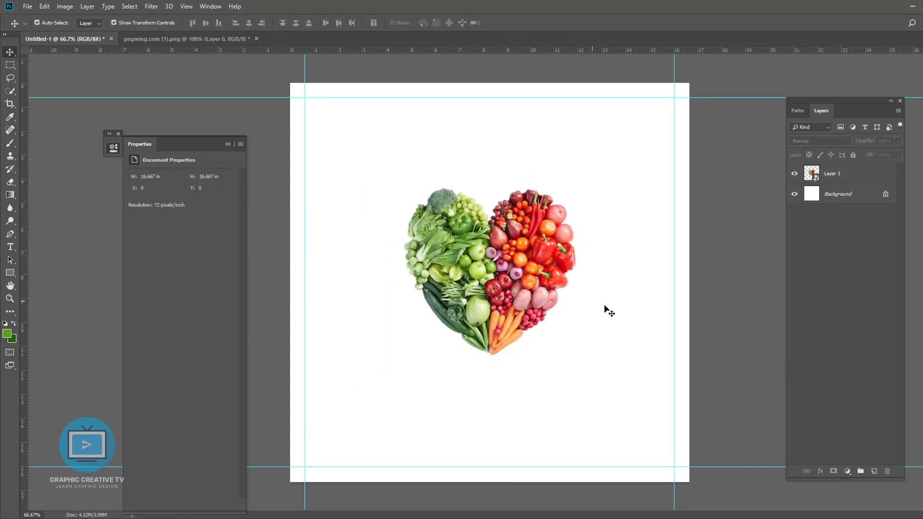
left_click_drag(576, 189, 581, 184)
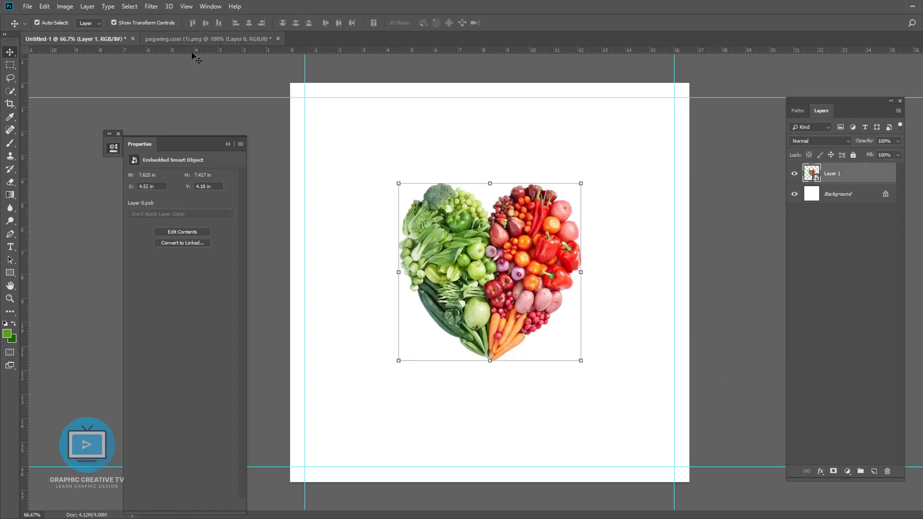
Rasterize the heart layer and apply Smart Sharpen with an increased amount, 1.8 px radius and 11% noise reduction
right_click(849, 168)
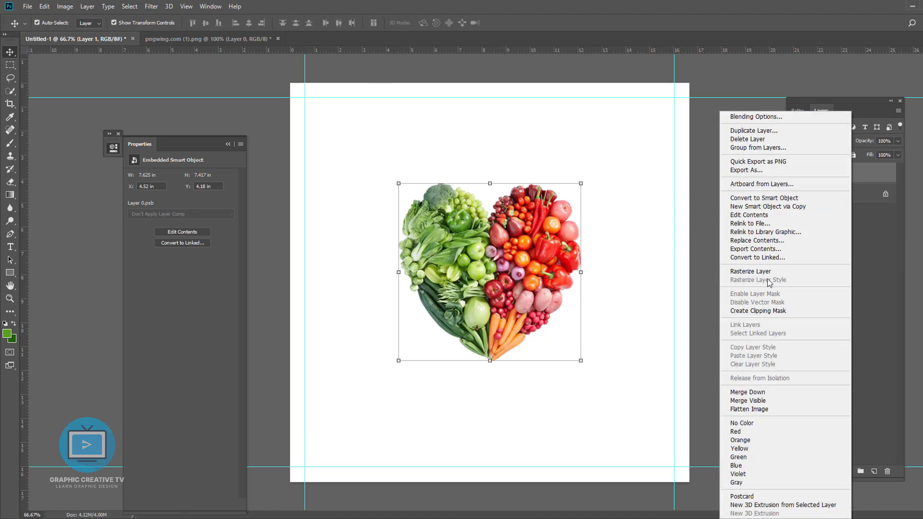
left_click(798, 271)
left_click(151, 7)
mouse_move(231, 183)
left_click(303, 214)
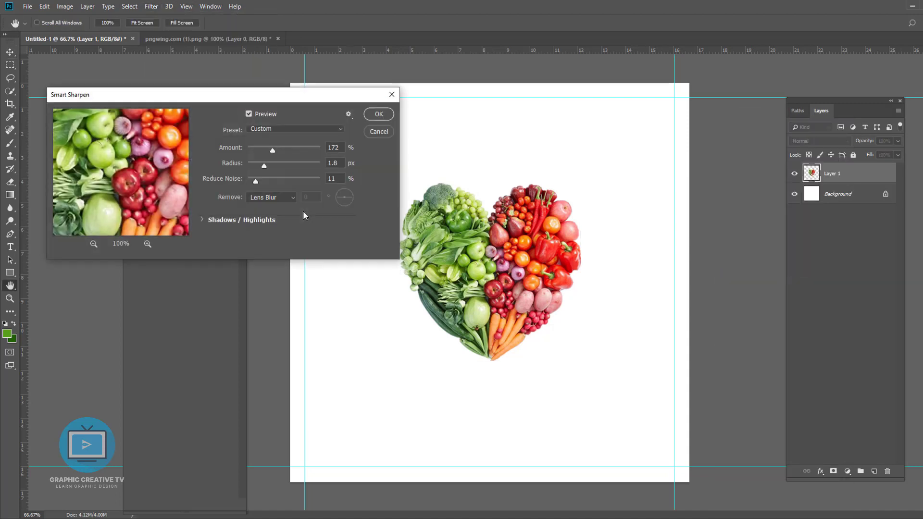
left_click_drag(278, 148, 284, 149)
left_click(379, 114)
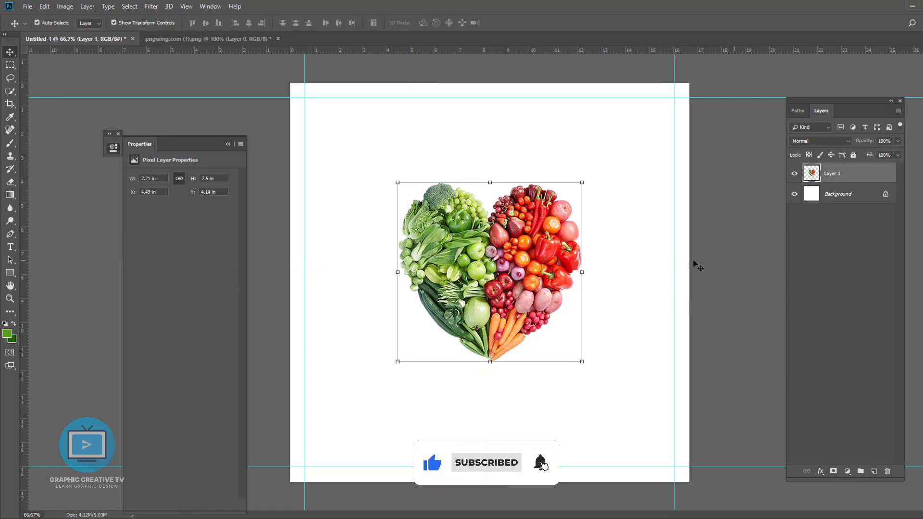
Keep the foreground colour at 56a119 and fill the Background layer with dark green
left_click(7, 334)
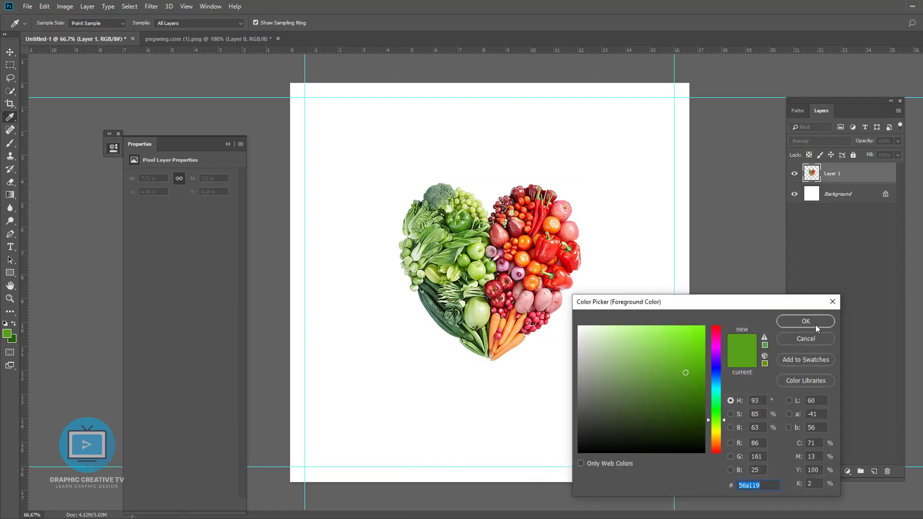
left_click(805, 321)
left_click(834, 194)
key("alt+BackSpace")
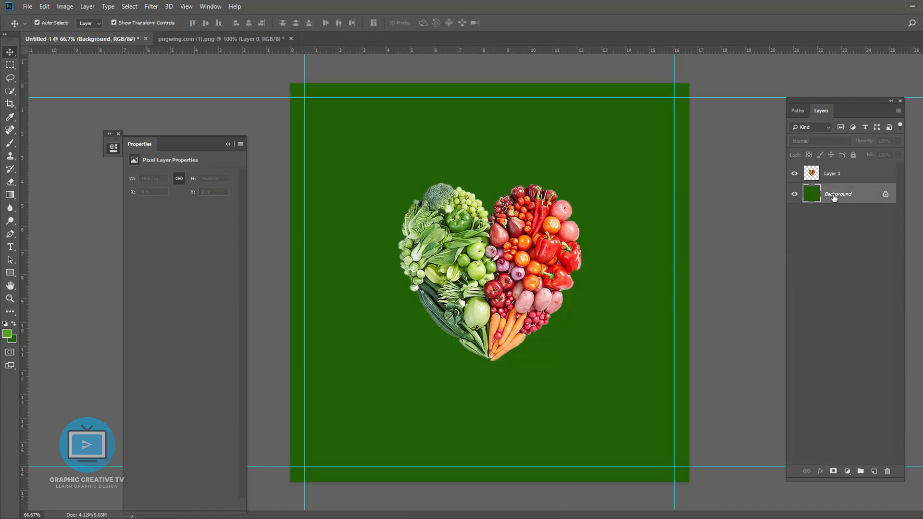
Add a layer above the background and brush light green over its upper area with a soft 1400 px brush at 36% opacity
key("ctrl+shift+n")
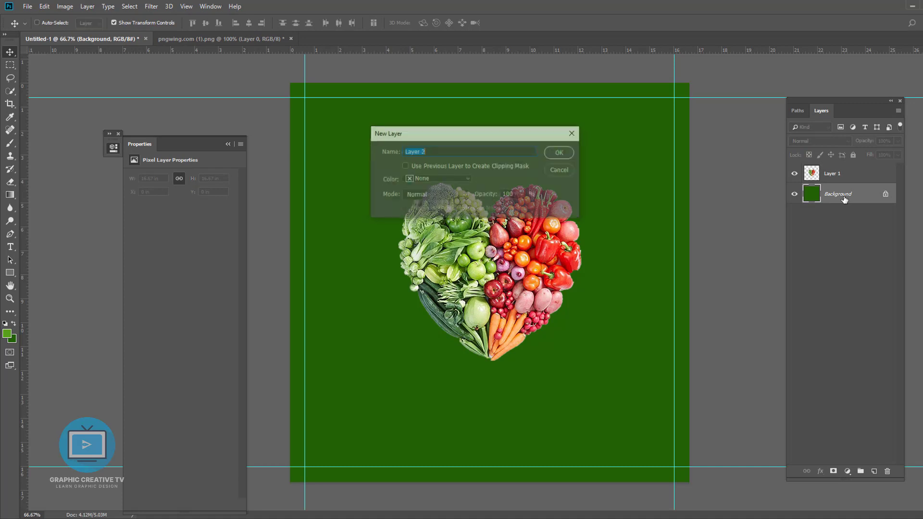
key("Return")
left_click(10, 143)
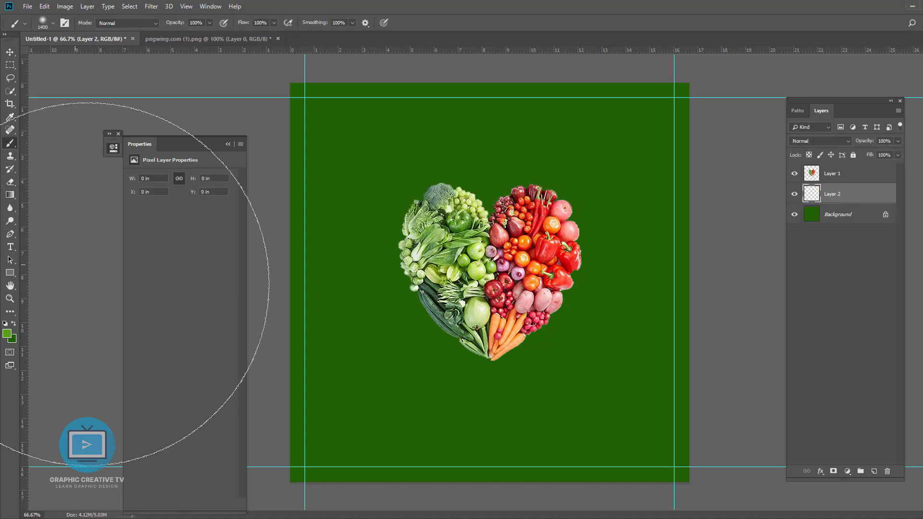
left_click(495, 290)
key("ctrl+z")
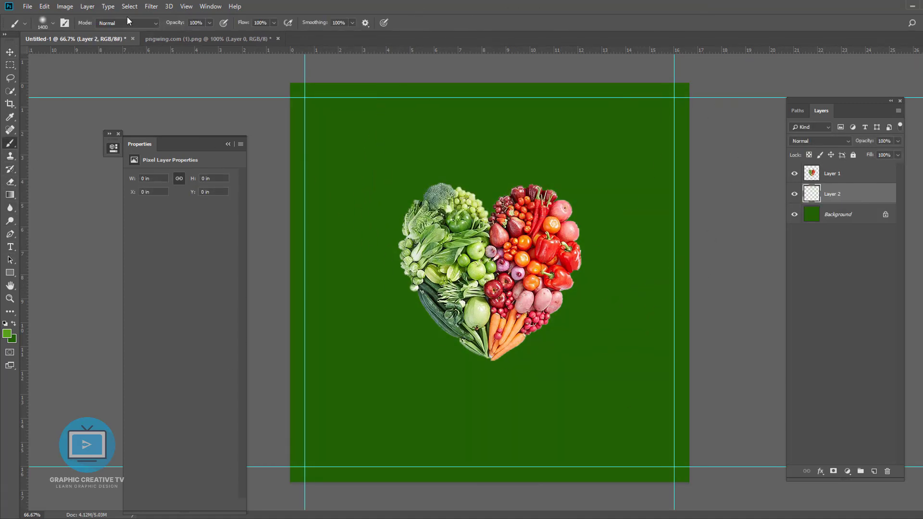
left_click_drag(196, 34, 180, 34)
mouse_move(505, 39)
left_mouse_down()
mouse_move(216, 31)
mouse_move(470, 56)
mouse_move(569, 144)
mouse_move(381, 154)
mouse_move(319, 93)
mouse_move(561, 237)
mouse_move(309, 179)
left_mouse_up()
key("v")
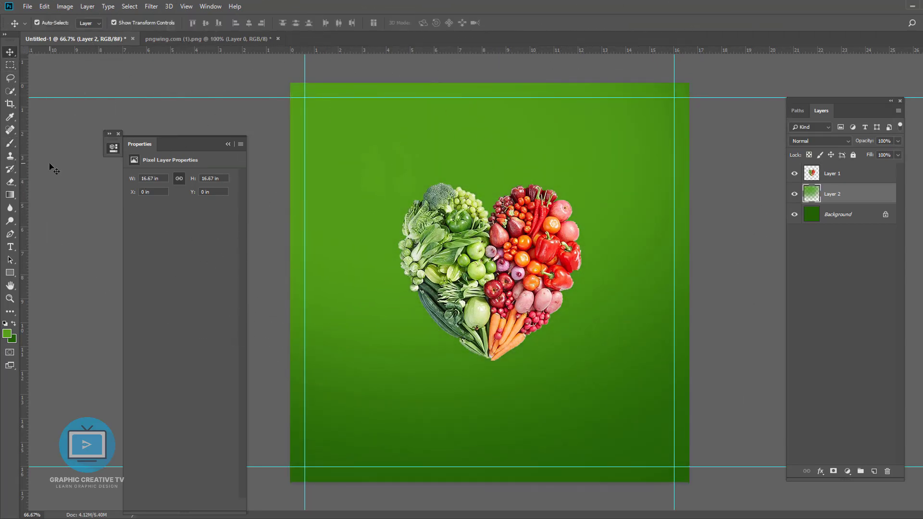
Move the vegetable heart down by about 0.7 in
left_click(532, 284)
left_click_drag(536, 269, 537, 285)
left_click(630, 330)
Select the outline of the heart on Layer 1, contract the selection by 2 pixels and feather it by 0.1 pixels
left_click(526, 270)
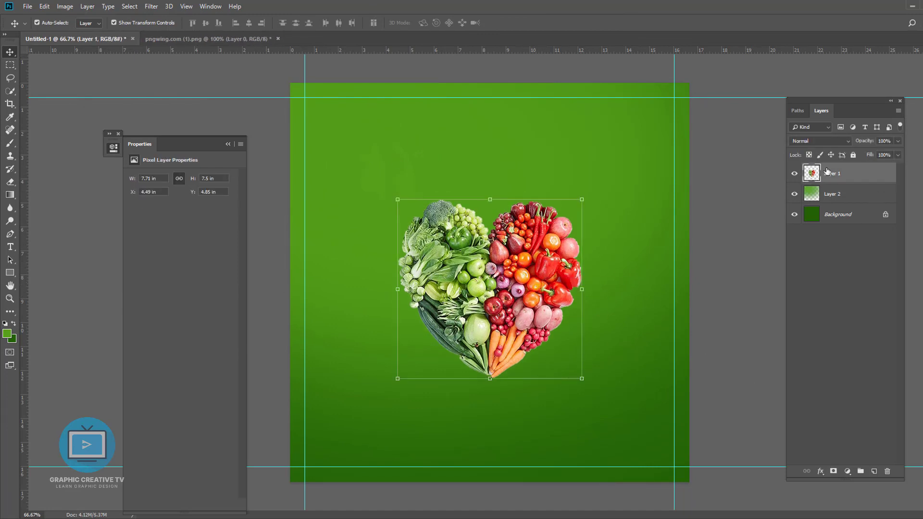
left_click(812, 173, "ctrl")
left_click(151, 6)
mouse_move(134, 7)
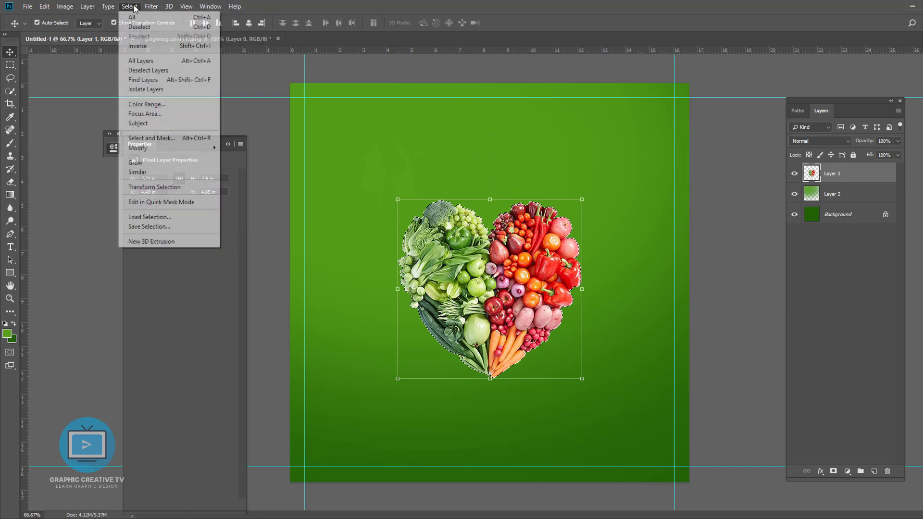
mouse_move(180, 148)
left_click(233, 177)
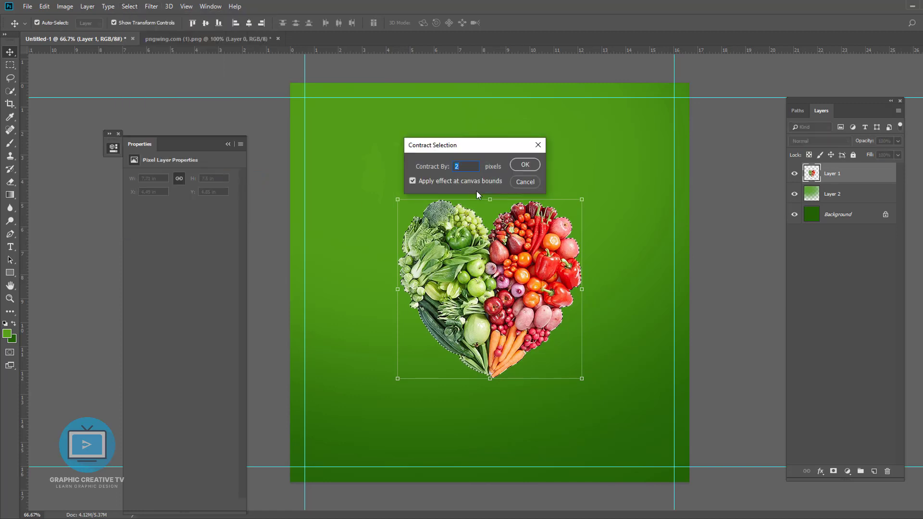
left_click(522, 165)
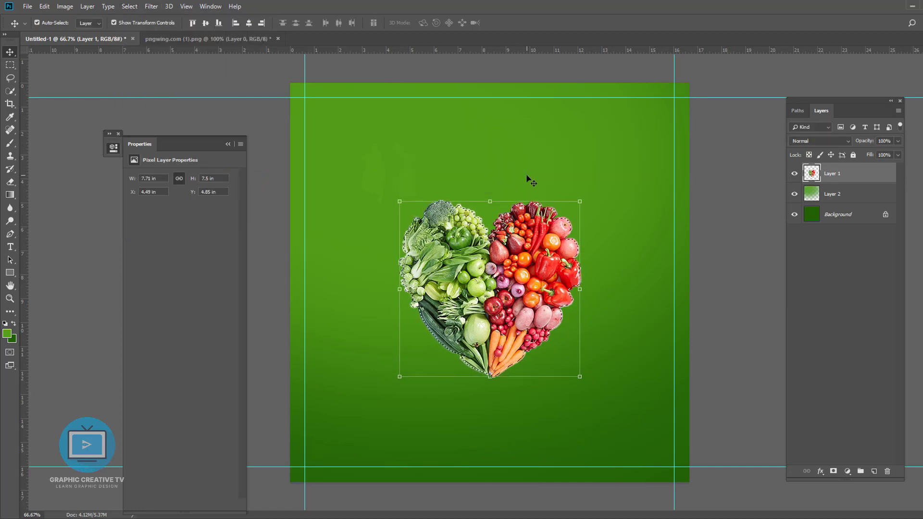
key("shift+F6")
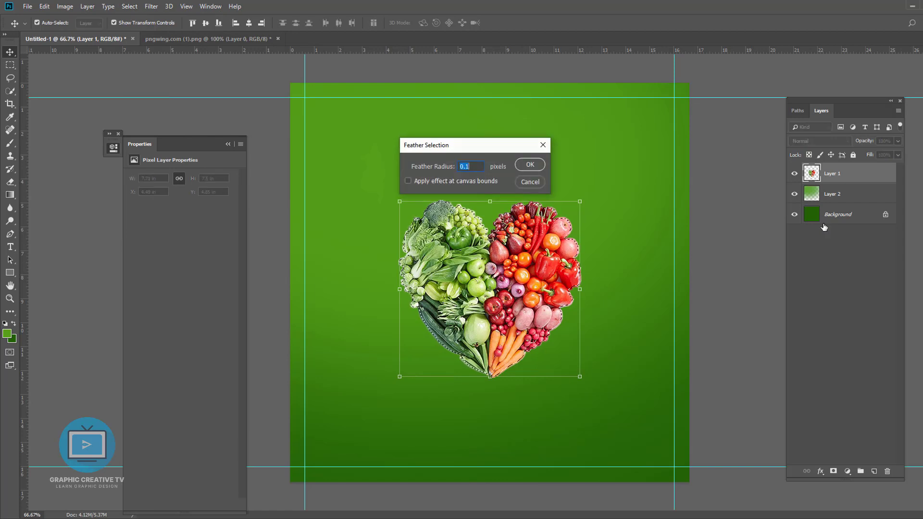
left_click(519, 168)
Copy the selected heart to a new layer and delete the original Layer 1
key("ctrl+j")
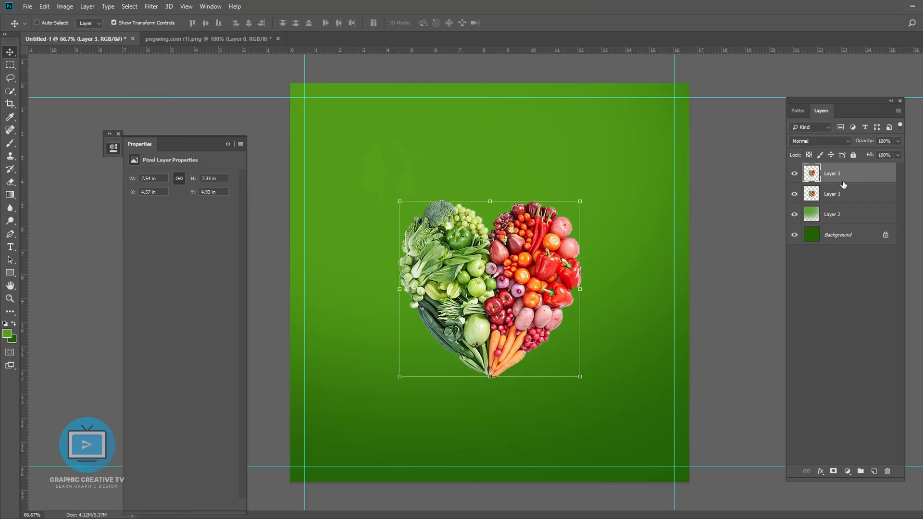
left_click(834, 196)
key("Delete")
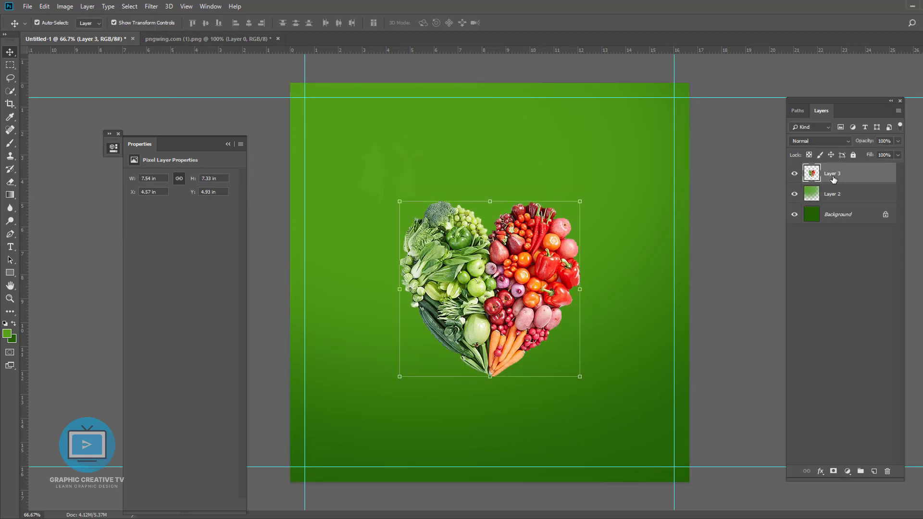
Convert the trimmed heart layer to a smart object and move it up by about 0.26 in
right_click(834, 180)
left_click(745, 234)
key("shift+Up")
key("shift+Up")
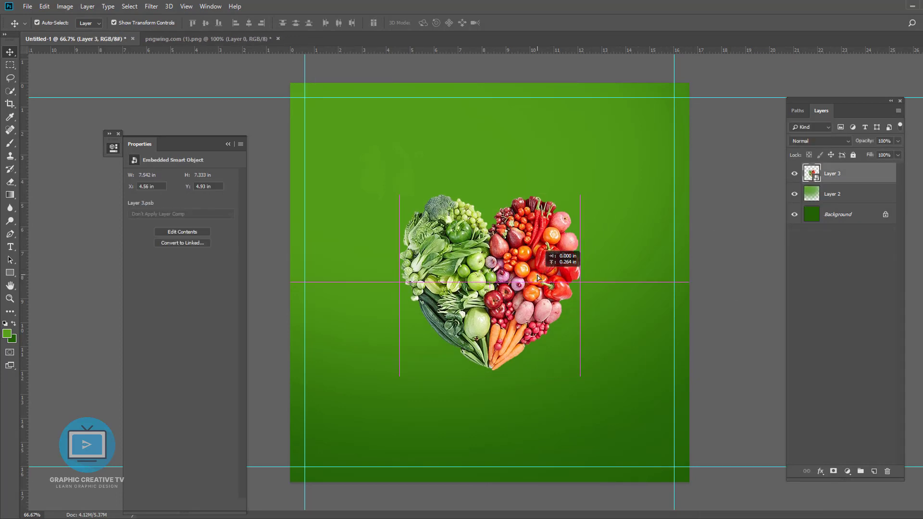
Add a layer above Layer 2 and brush a pale cream glow across the canvas's top with the 1400 px brush at 36% opacity
left_click(614, 309)
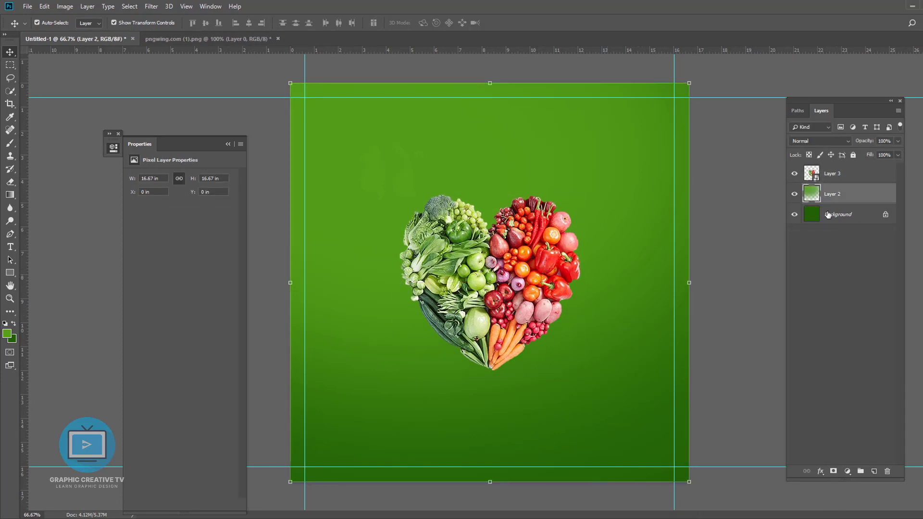
key("ctrl+shift+n")
key("Return")
left_click(10, 117)
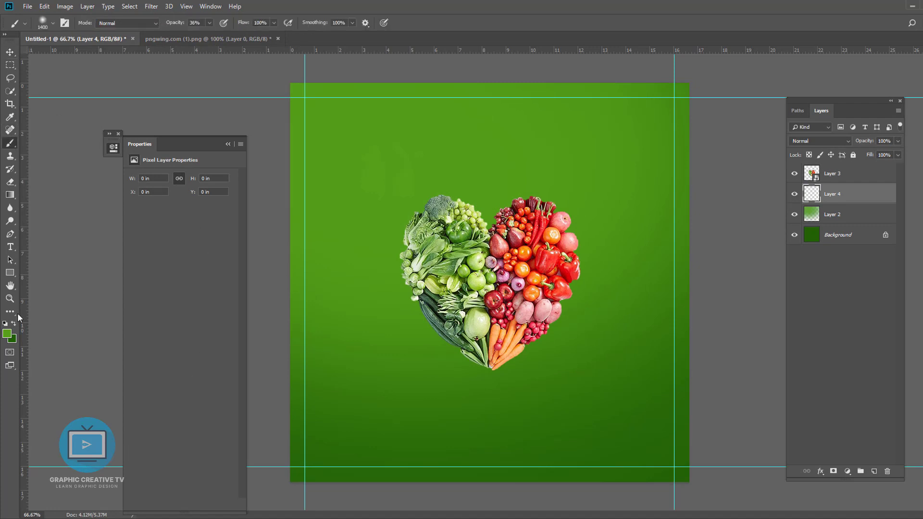
left_click(7, 333)
left_click(717, 430)
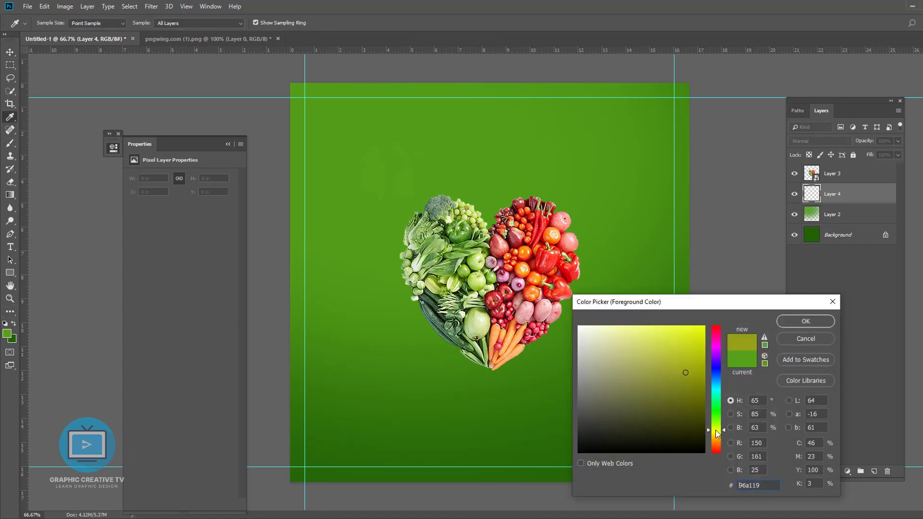
left_click(808, 321)
key("b")
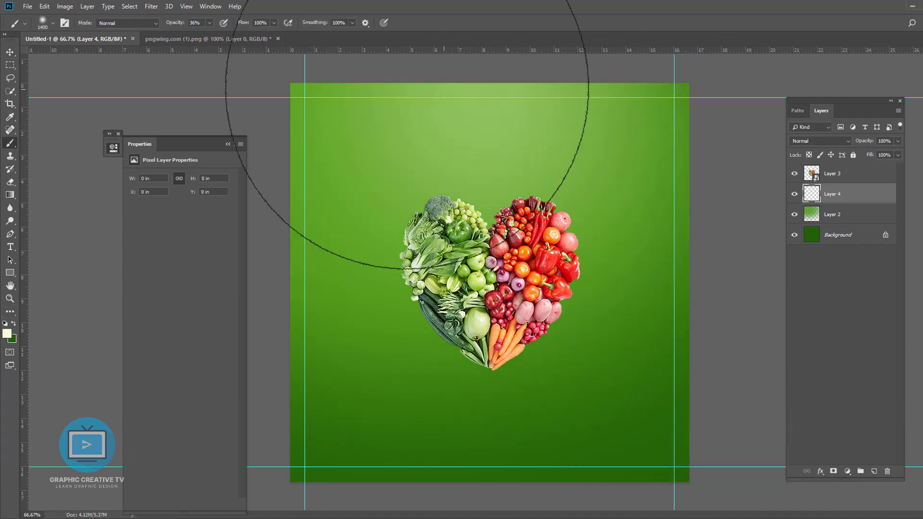
mouse_move(407, 25)
left_mouse_down()
mouse_move(175, 113)
mouse_move(371, 80)
mouse_move(661, 73)
mouse_move(192, 19)
left_mouse_up()
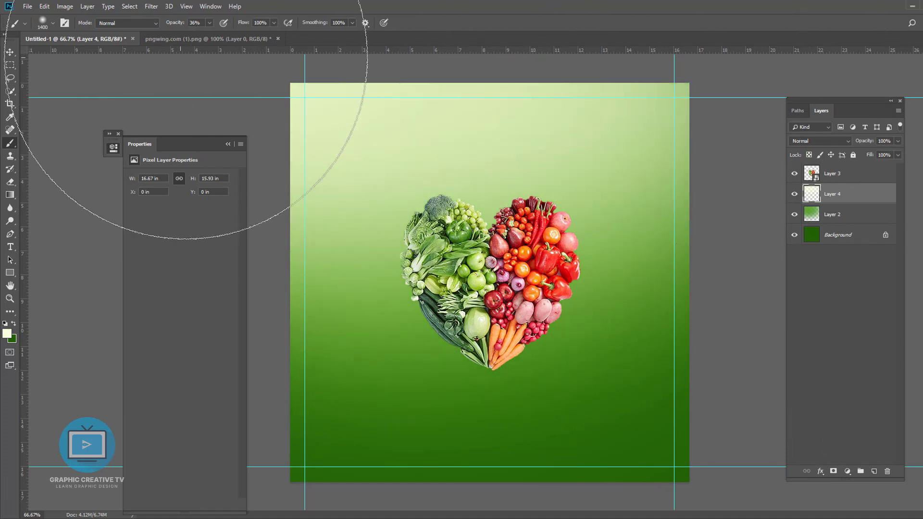
Shift the vegetable heart slightly to the right and deselect it
left_click(9, 51)
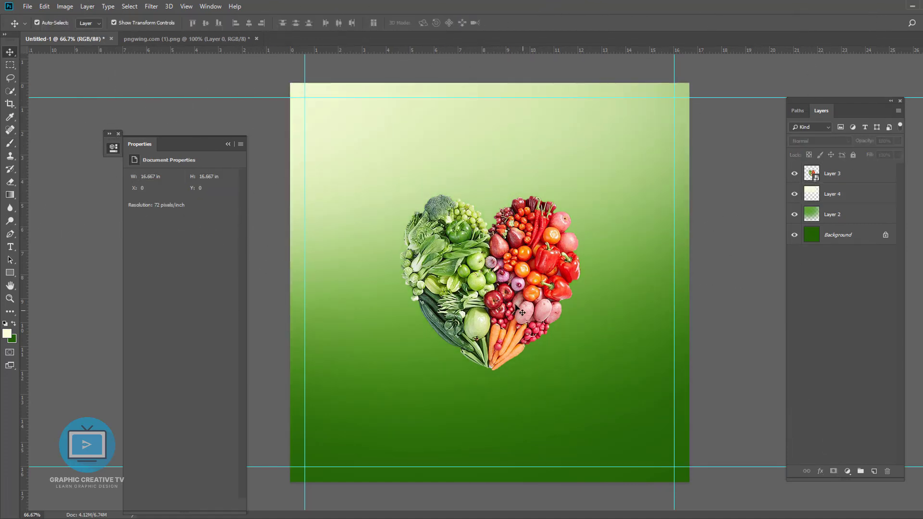
left_click_drag(534, 288, 540, 288)
left_click(714, 392)
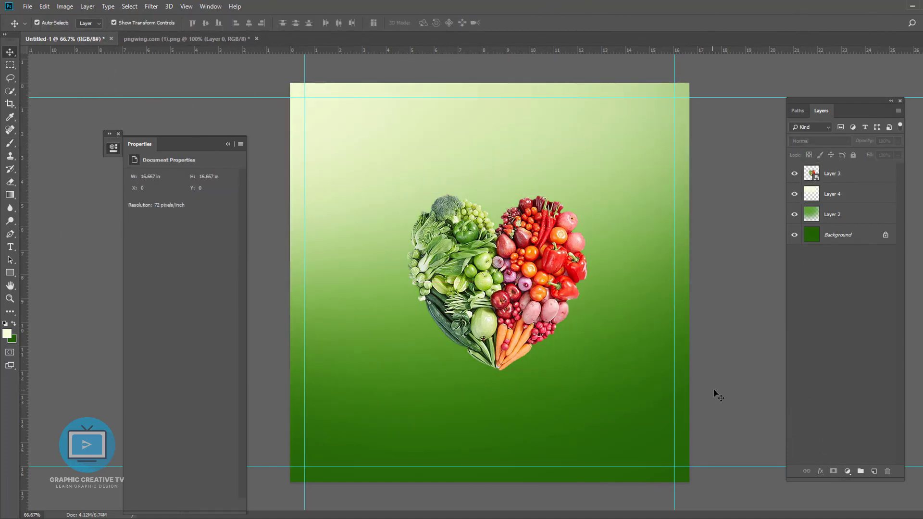
Add a new layer above Layer 4 and set the brush to 900 px at 23% opacity
left_click(10, 143)
left_click(834, 194)
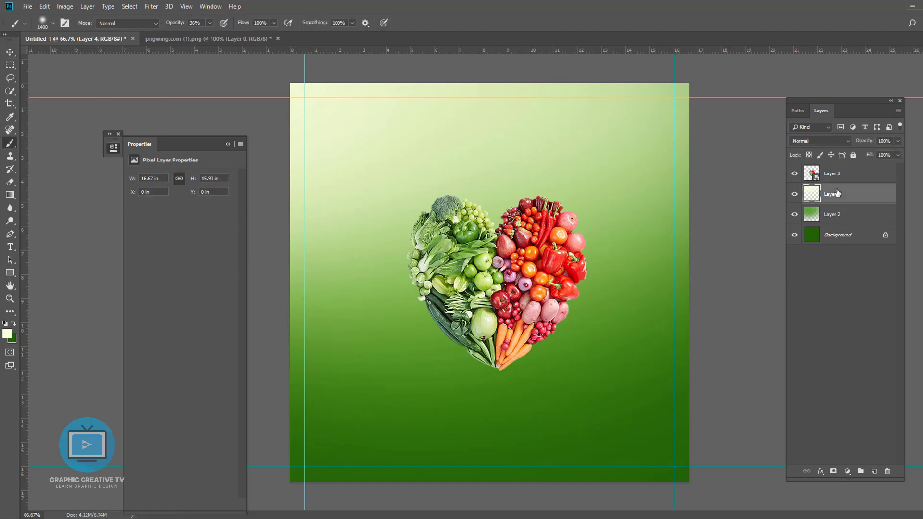
key("ctrl+shift+n")
key("Return")
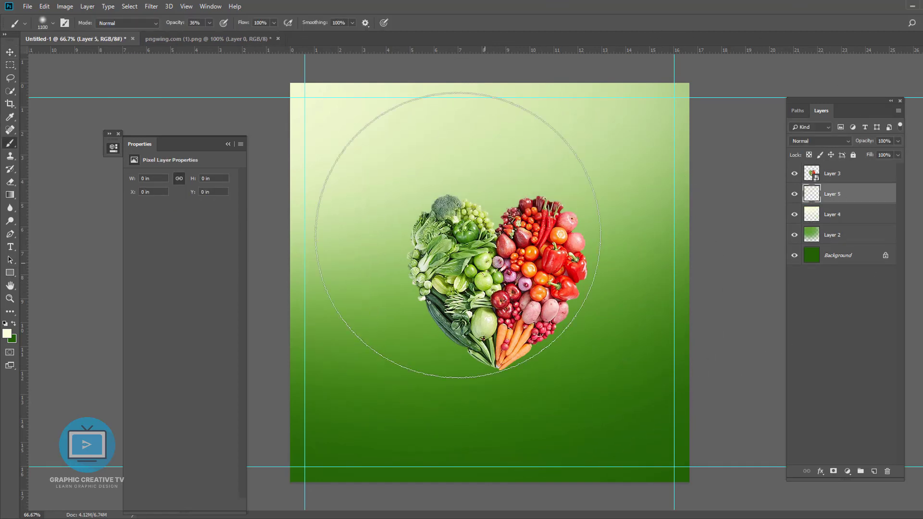
key("bracketleft")
key("bracketleft")
key("bracketleft")
left_click_drag(204, 32, 204, 33)
key("bracketleft")
key("bracketleft")
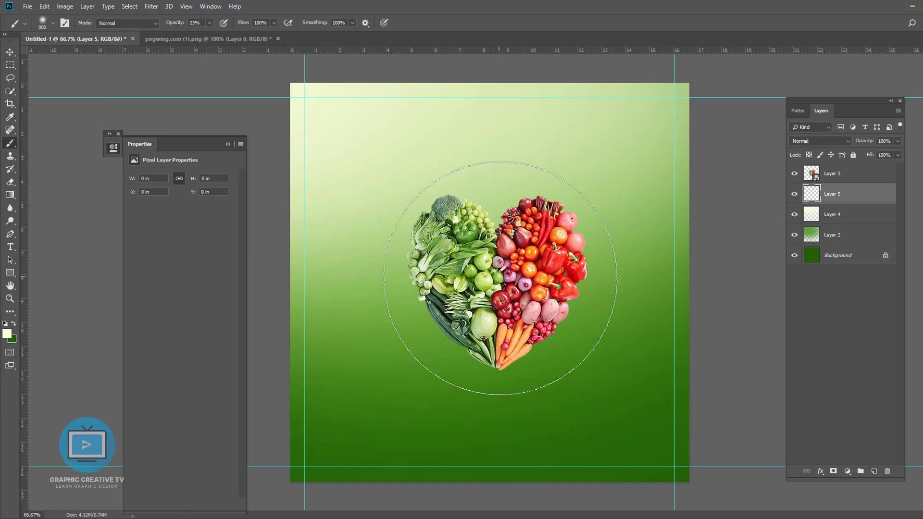
Set the foreground colour to black and dab a soft shadow behind the centre of the vegetable heart
left_click(7, 333)
left_click(806, 321)
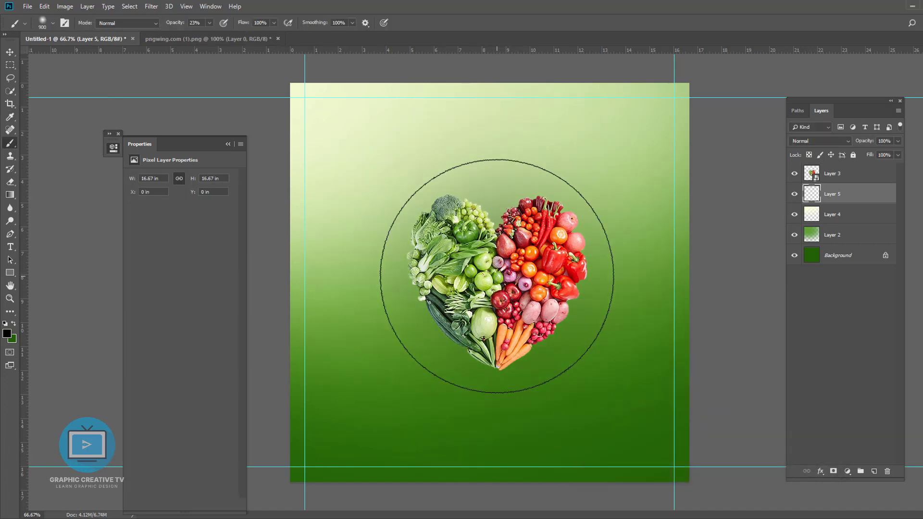
left_click(497, 277)
left_click(497, 276)
Squash the black shadow into a thin strip about 8.24 by 0.63 in near the canvas's bottom
left_click(10, 52)
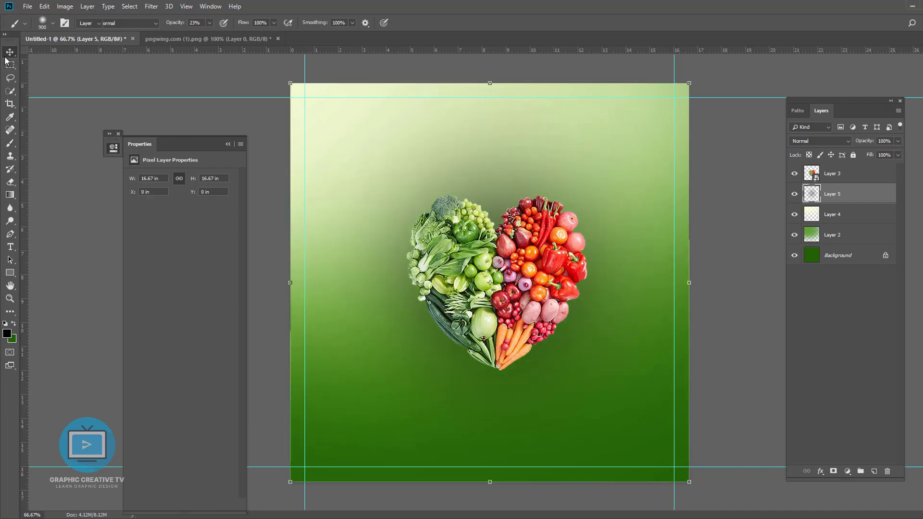
left_click_drag(488, 80, 489, 422)
left_click_drag(490, 482, 495, 463)
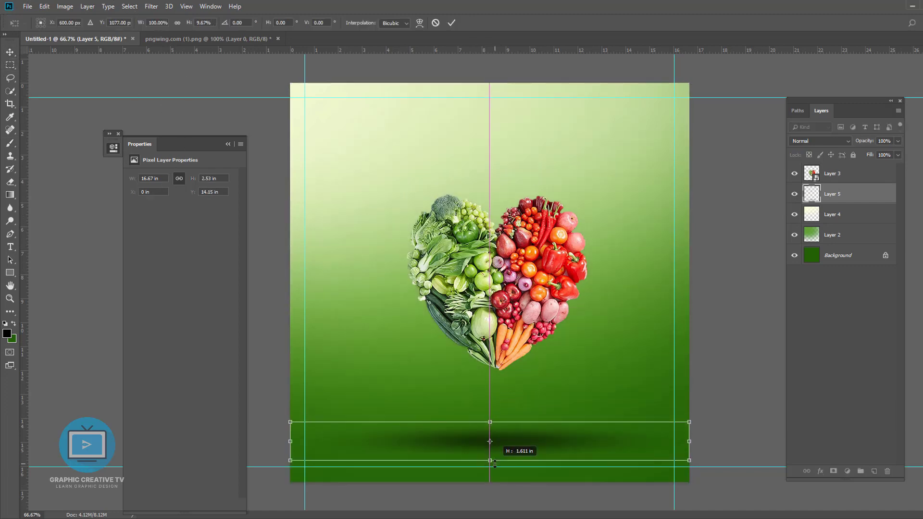
left_click_drag(688, 439, 571, 439)
left_click_drag(416, 460, 416, 442)
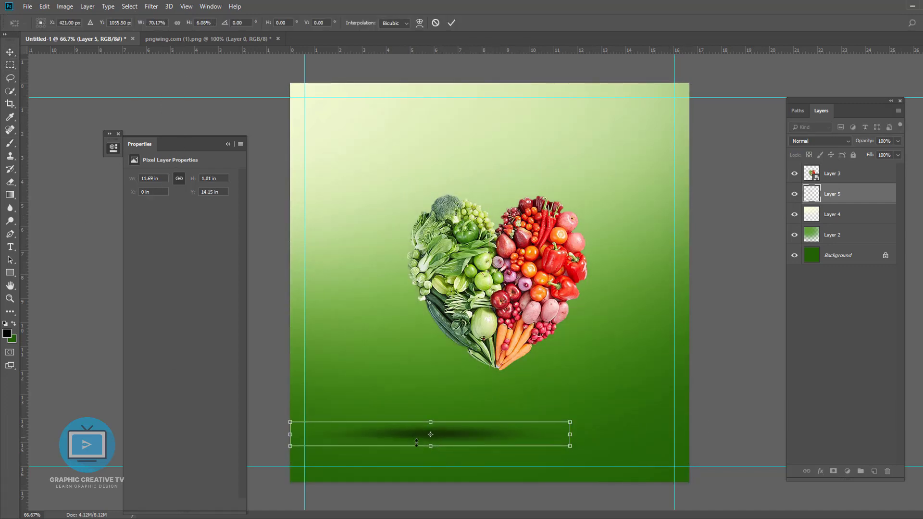
left_click_drag(291, 435, 361, 435)
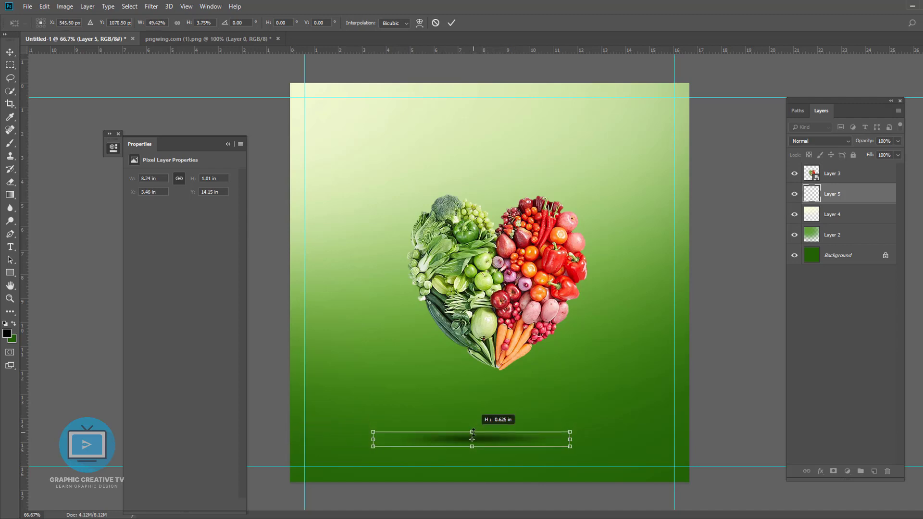
key("Return")
Move the flattened shadow just under the heart's tip and lower its layer opacity to 52%
left_click_drag(510, 433, 535, 385)
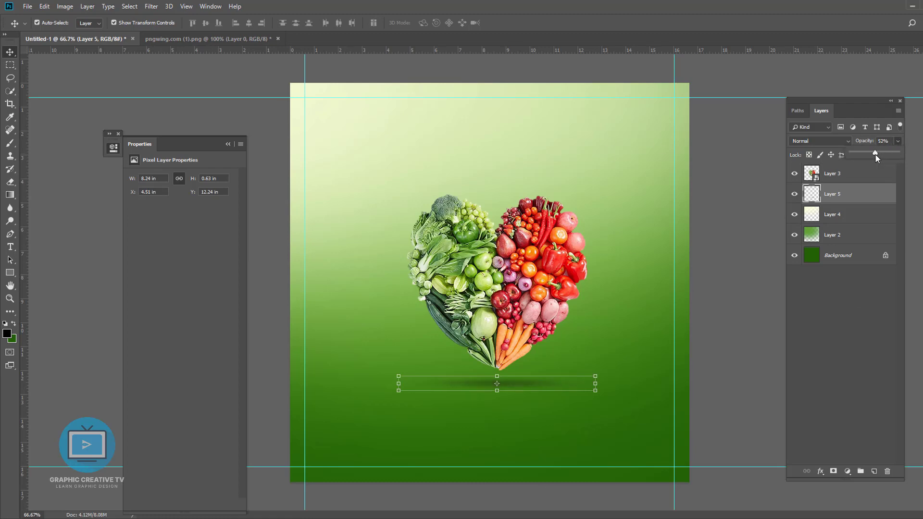
left_click_drag(540, 383, 533, 383)
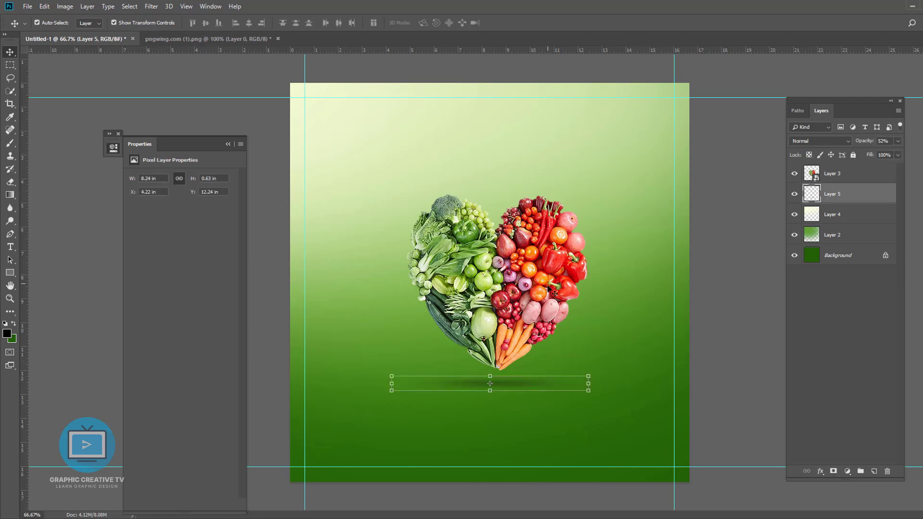
left_click(553, 291)
left_click(719, 341)
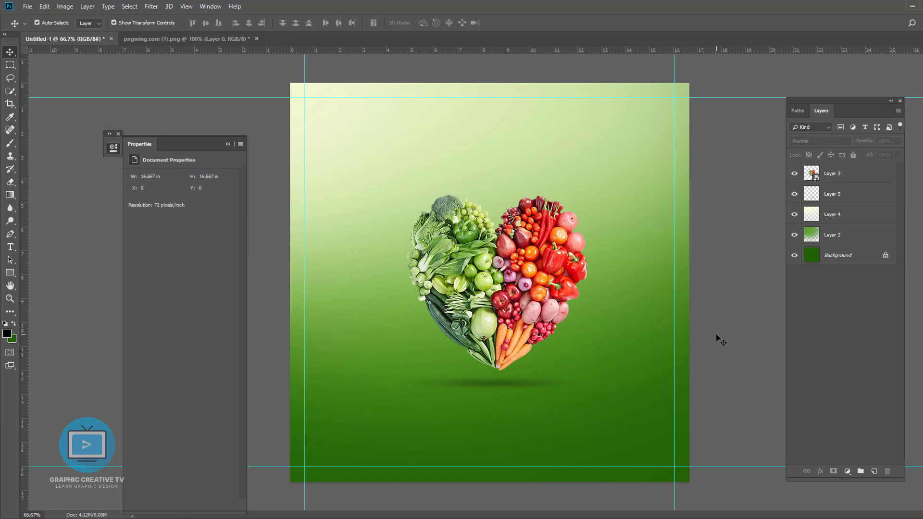
left_click_drag(530, 384, 529, 380)
Centre the vegetable heart horizontally on the canvas and shift its shadow slightly left beneath it
left_click(520, 275)
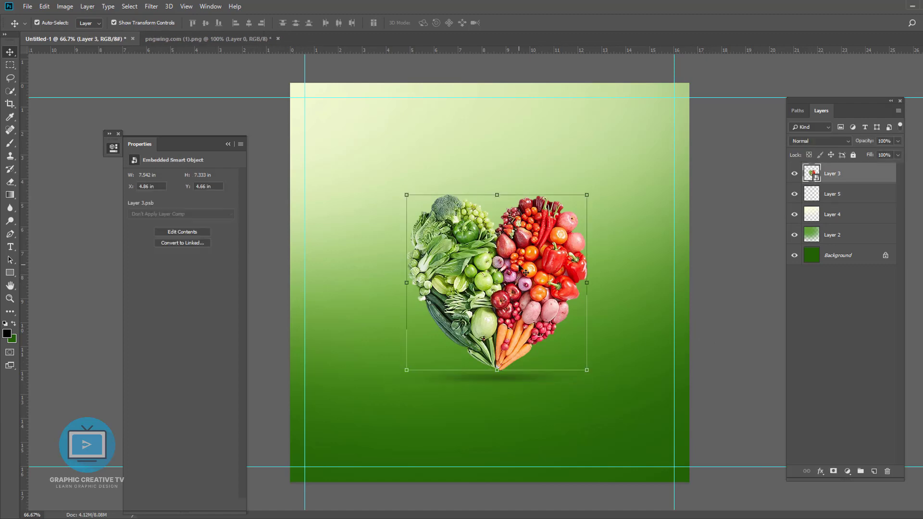
key("ctrl+a")
left_click(249, 22)
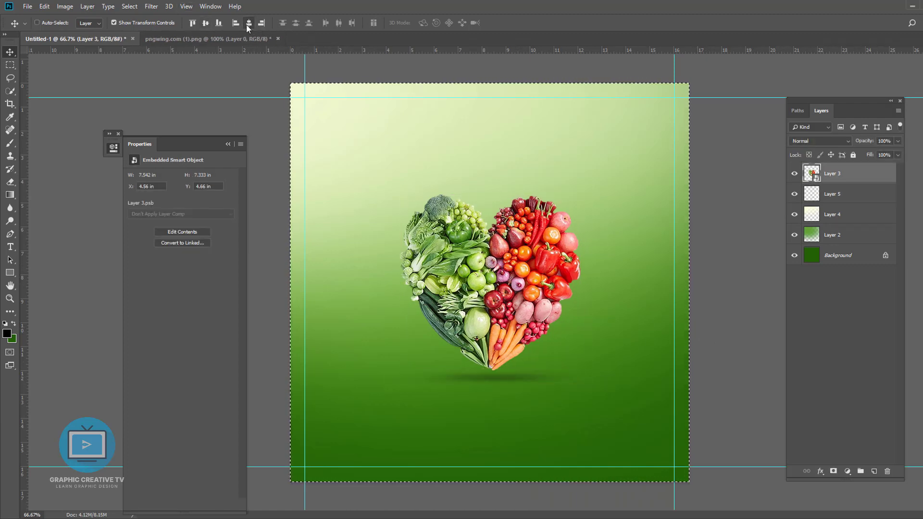
key("ctrl+d")
left_click(718, 384)
left_click_drag(555, 380, 549, 380)
Enlarge the vegetable heart to about 8.03 by 7.81 in and shift it slightly left
left_click(540, 312)
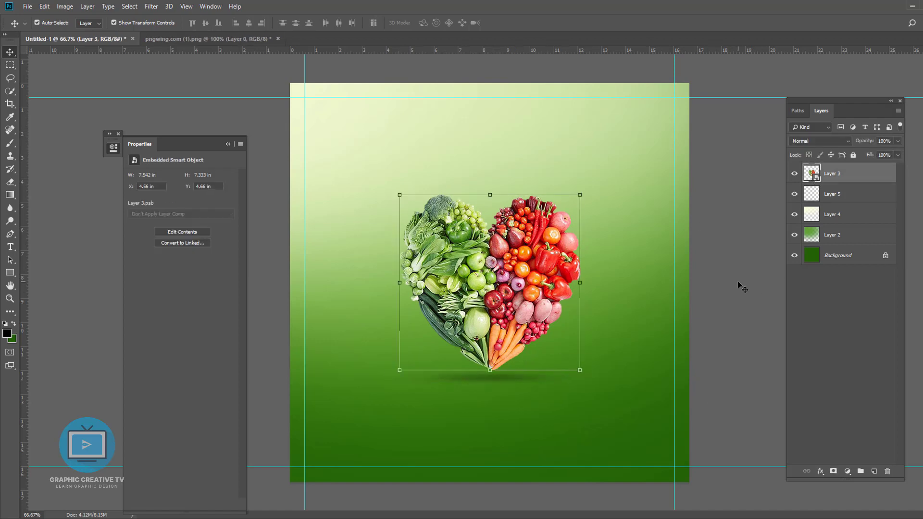
left_click_drag(584, 193, 591, 183)
key("Return")
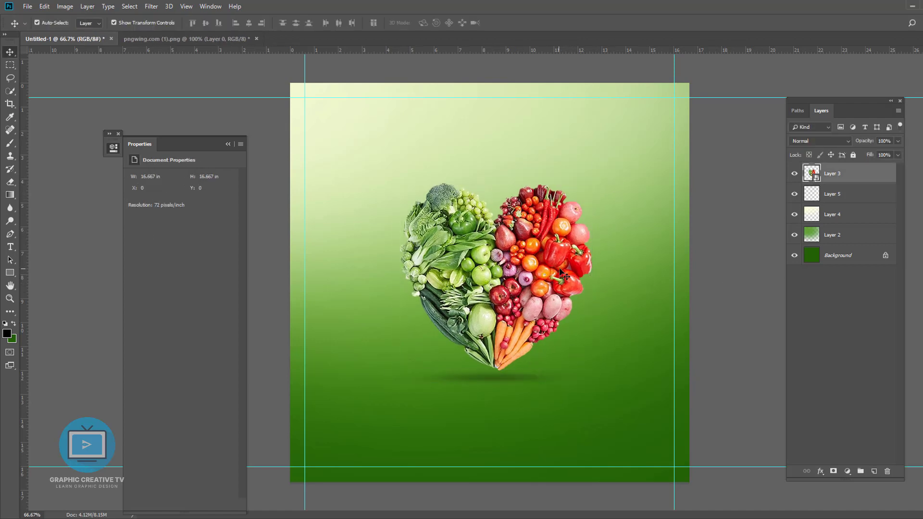
left_click_drag(562, 270, 555, 271)
Lower the shadow slightly to leave a small gap beneath the heart's tip
left_click(711, 381)
left_click_drag(532, 376, 532, 383)
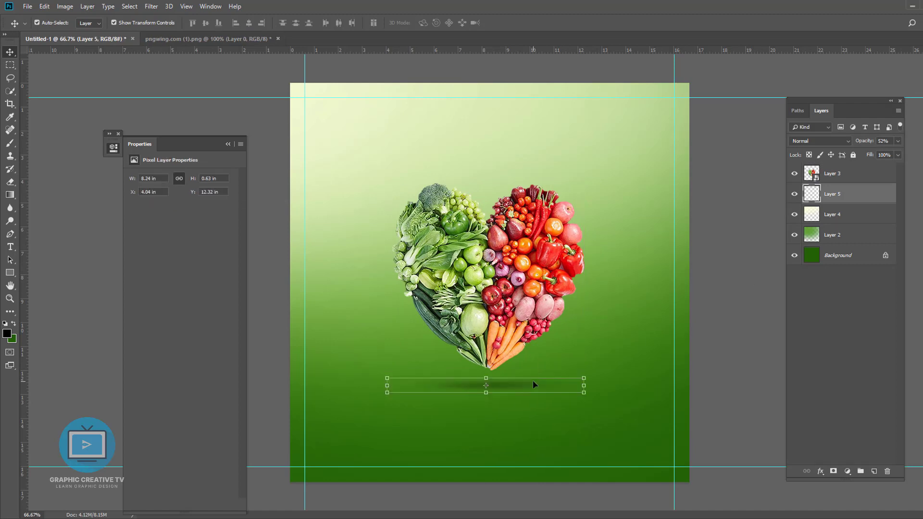
left_click(495, 234)
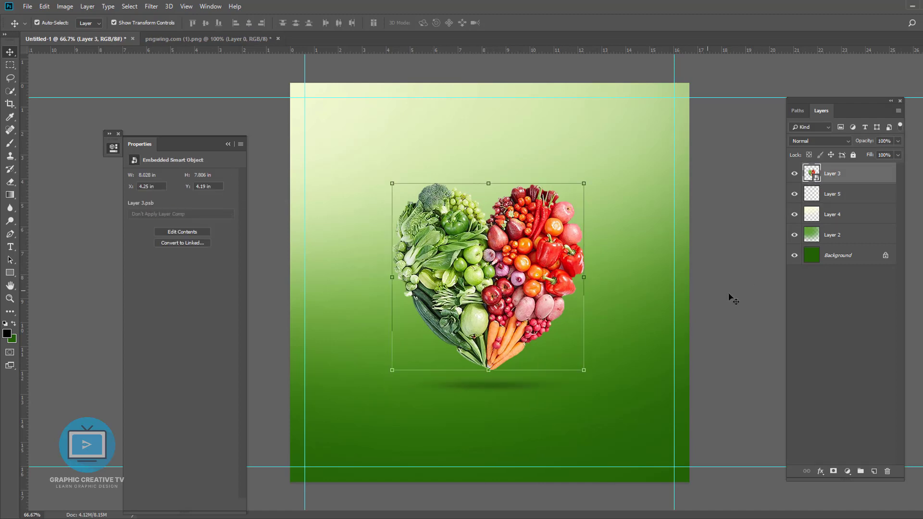
left_click(731, 299)
left_click(526, 384)
left_click(524, 314)
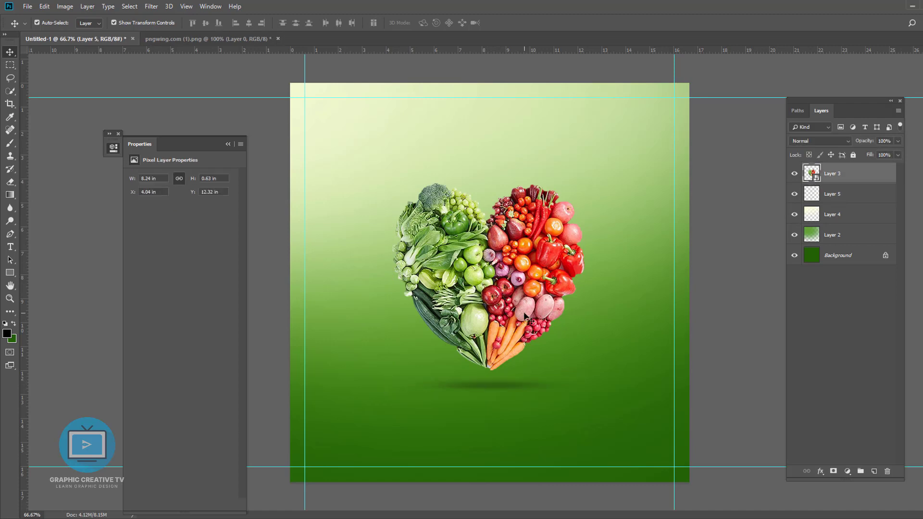
left_click(732, 364)
left_click(548, 264)
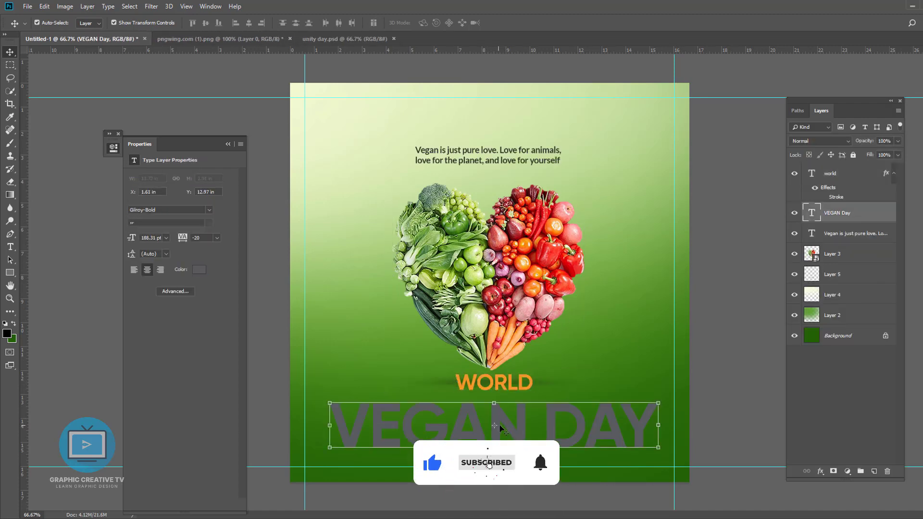
Nudge the VEGAN DAY text up slightly and move WORLD above its left edge
mouse_move(497, 426)
left_mouse_down()
mouse_move(503, 415)
mouse_move(500, 423)
left_mouse_up()
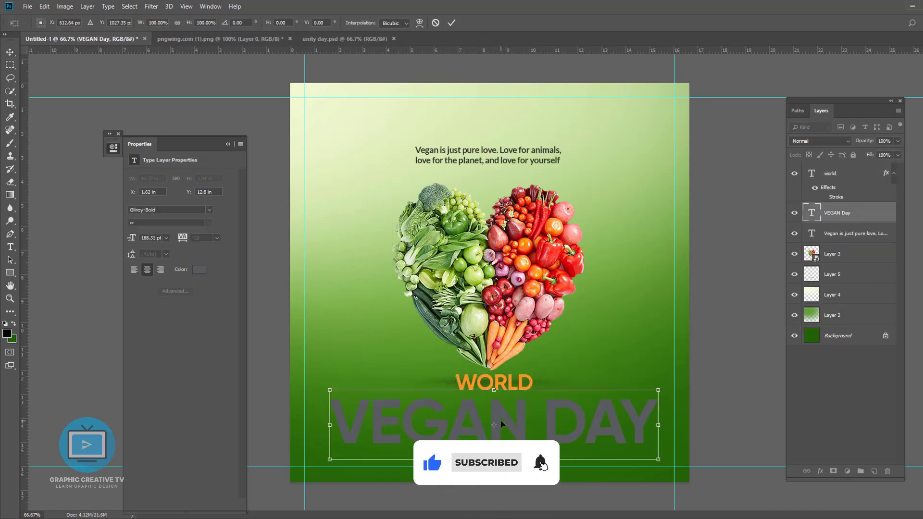
key("Return")
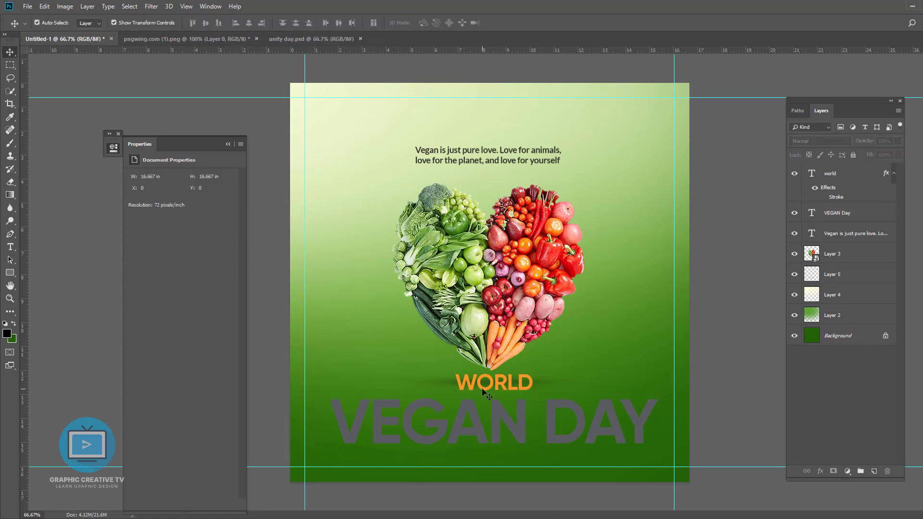
left_click_drag(488, 383, 363, 386)
Recolour the VEGAN DAY text pale cream yellow and scale it down to 141.24 pt
left_click(435, 427)
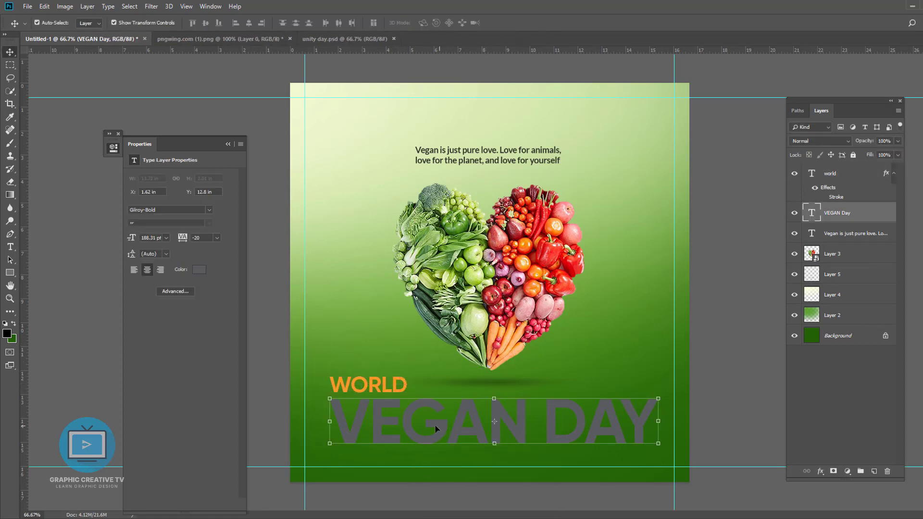
left_click(199, 269)
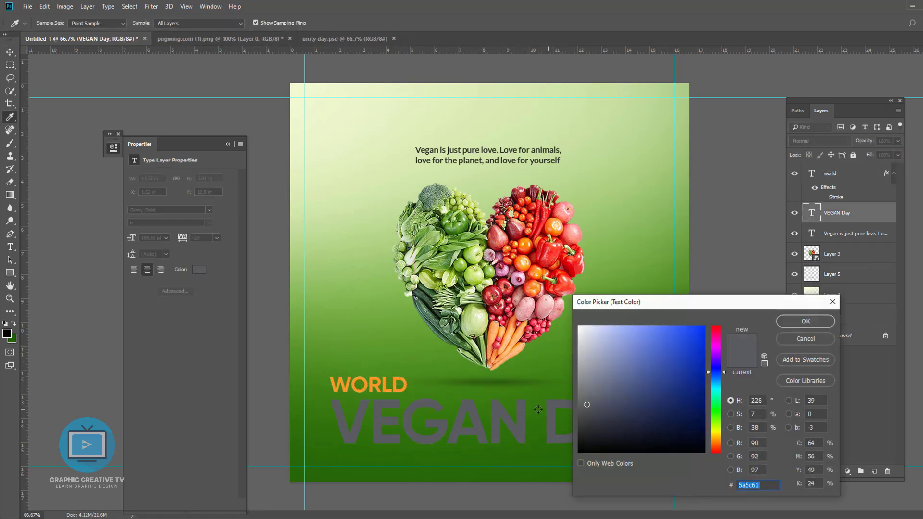
left_click(717, 430)
left_click(618, 327)
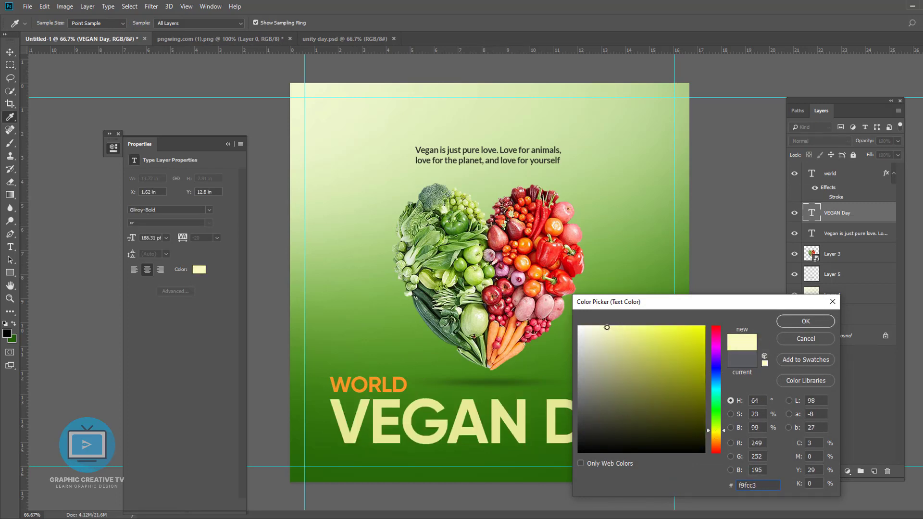
key("Return")
left_click_drag(658, 445, 576, 442)
key("Return")
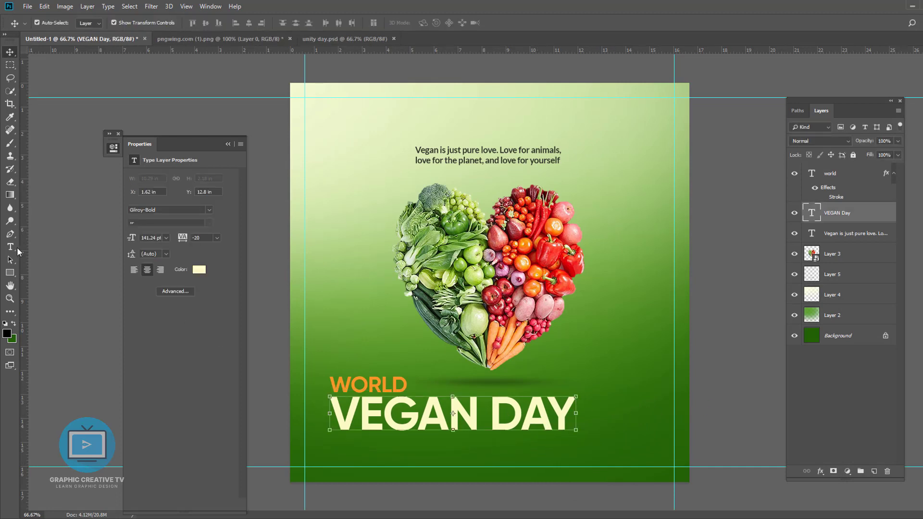
Centre the VEGAN DAY text below the heart with WORLD centred above it
left_click(16, 248)
left_click(10, 51)
left_click(403, 384, "shift")
left_click_drag(412, 422, 449, 431)
left_click_drag(433, 395, 612, 428)
Delete the word DAY from the headline so it reads only VEGAN
left_click(10, 247)
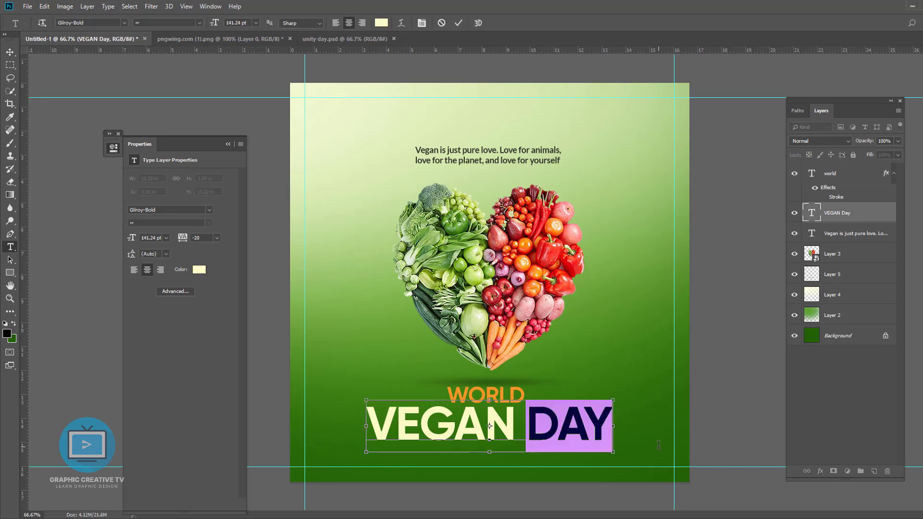
key("BackSpace")
left_click(10, 51)
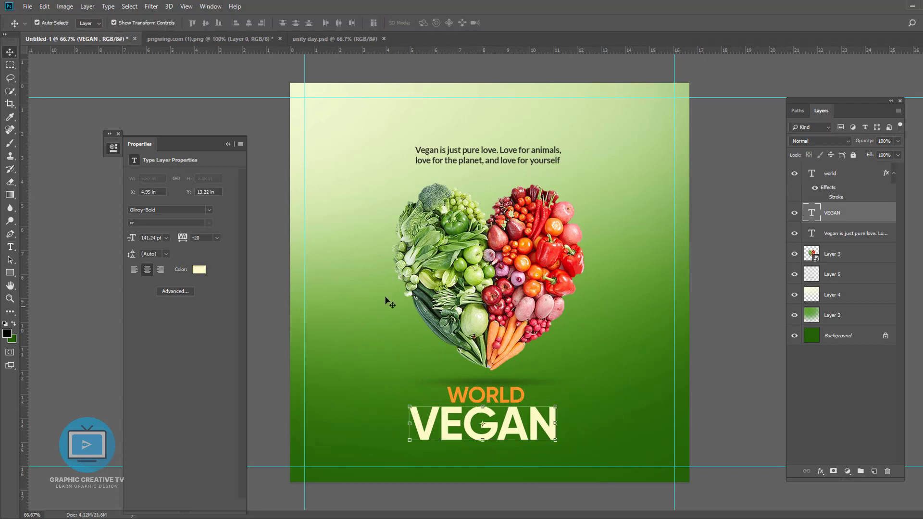
Move the vegetable heart and its shadow together up by about 0.4 in
left_click(509, 379)
left_click(505, 355, "shift")
key("shift+Up")
key("shift+Up")
key("shift+Up")
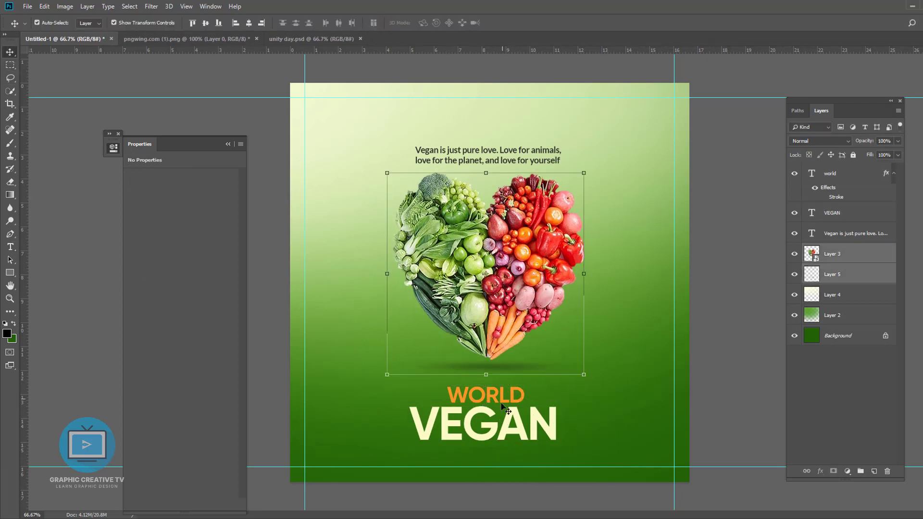
Duplicate the WORLD text beside the heart's lower right and change the copy to DAY in pale cream yellow
left_click_drag(506, 401, 606, 360)
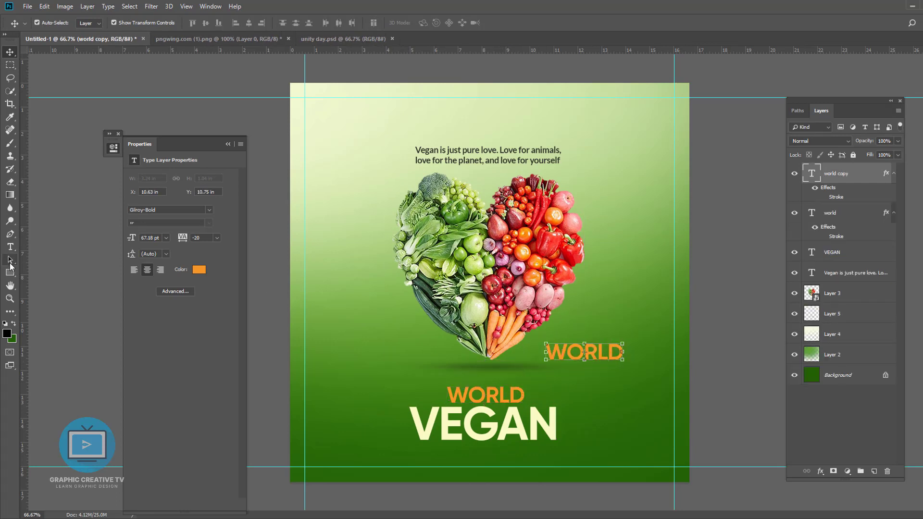
key("t")
key("ctrl+a")
type("DAY")
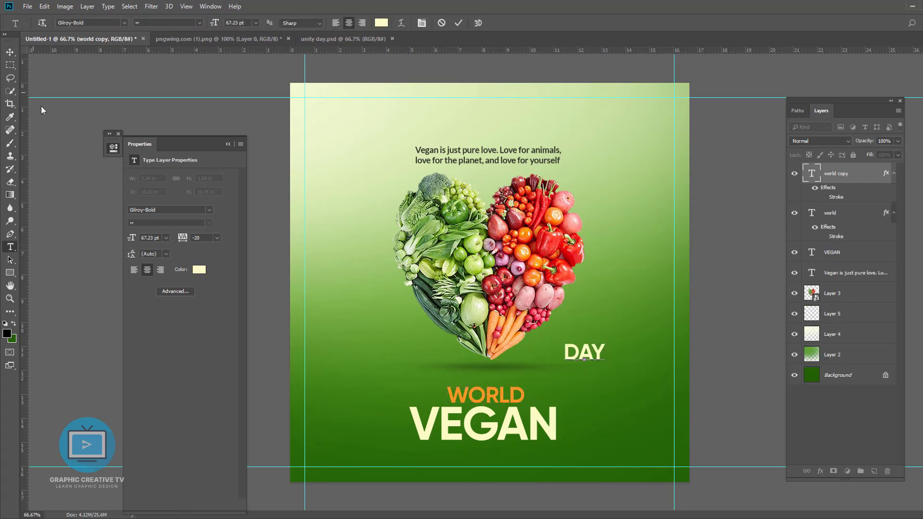
key("ctrl+Return")
Place DAY below VEGAN and move the three title words closer to the heart
key("v")
left_click_drag(599, 355, 529, 414)
left_click(486, 395, "shift")
left_click(497, 431, "shift")
left_click(713, 424)
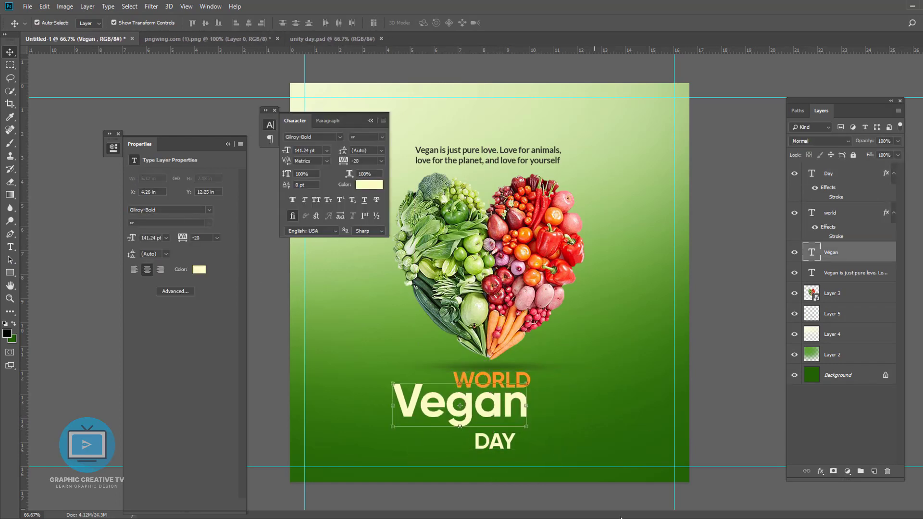
Move the DAY text to the right of Vegan, near its baseline
left_click_drag(512, 435, 580, 404)
key("Return")
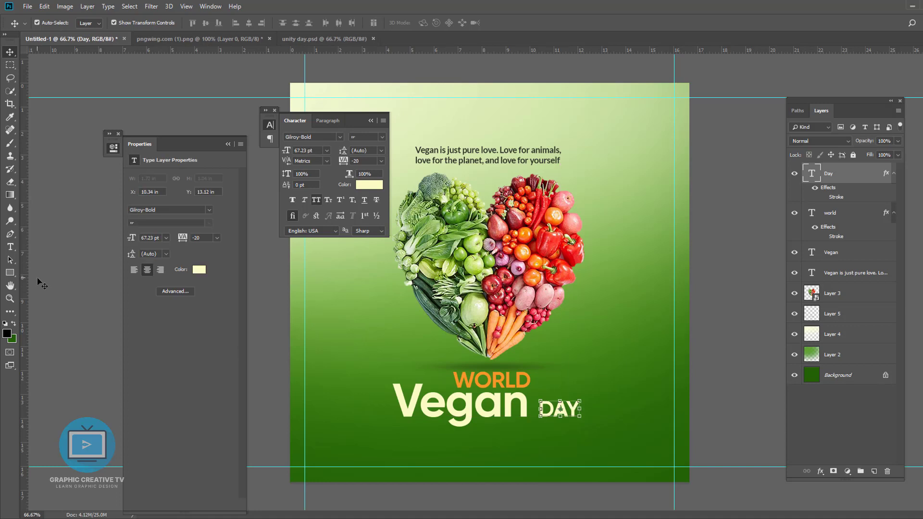
key("t")
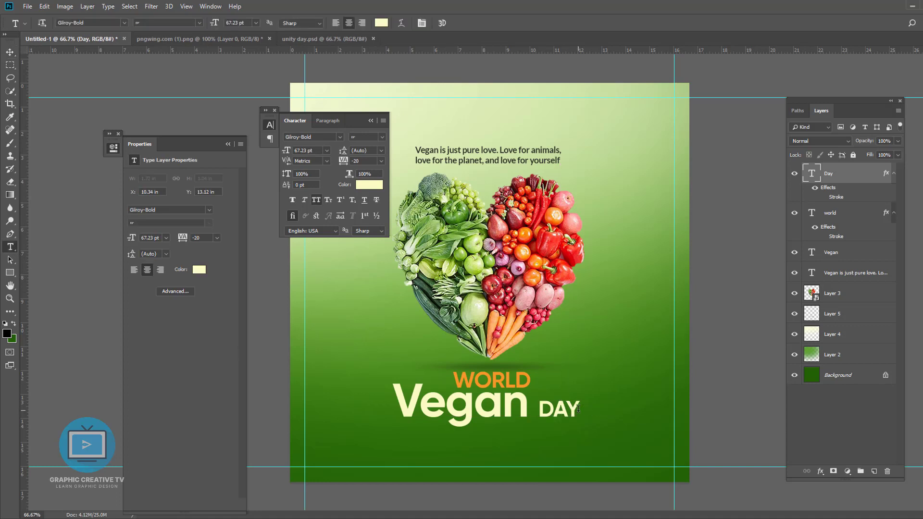
key("v")
Move WORLD above the left edge of the Vegan text and set Vegan in all caps
left_click_drag(491, 381, 424, 373)
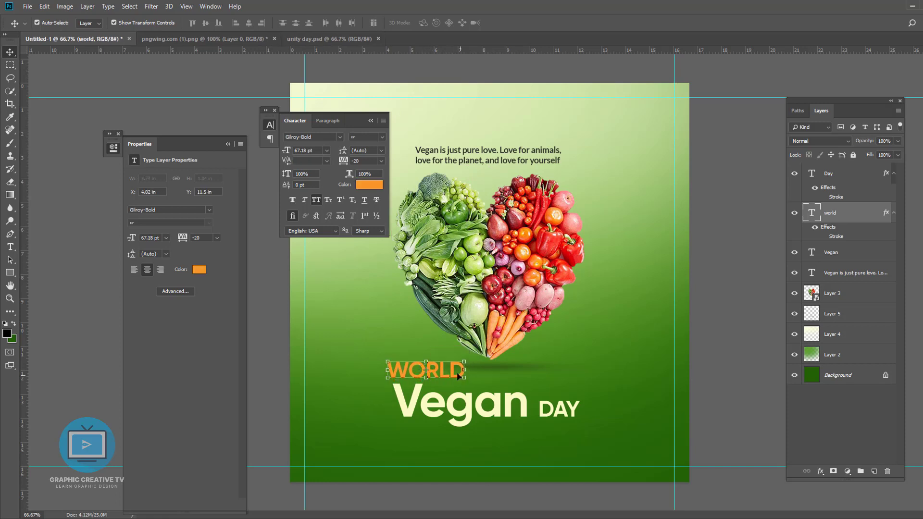
left_click(459, 403)
left_click(319, 200)
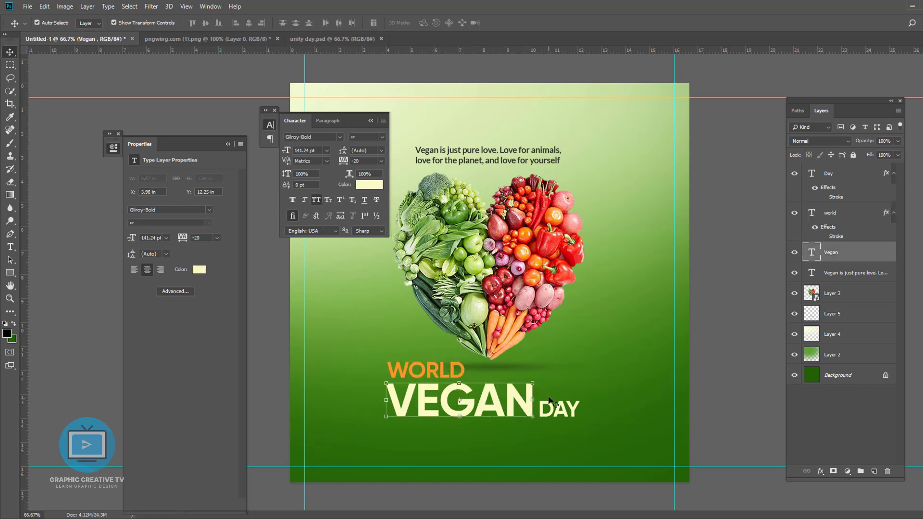
Delete the separate DAY text and extend the VEGAN text to read VEGAN DAY
left_click(554, 408)
left_click(440, 413)
left_click(557, 408)
key("Delete")
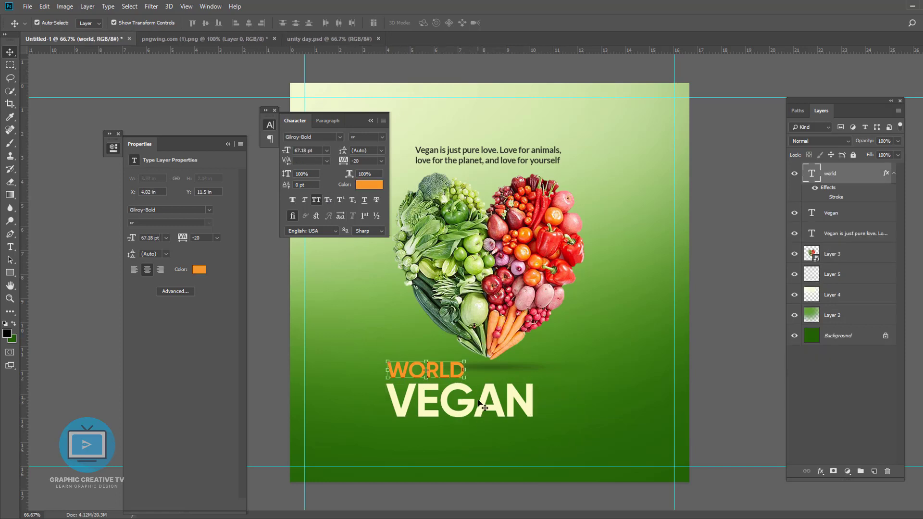
left_click(481, 405)
type("ty day")
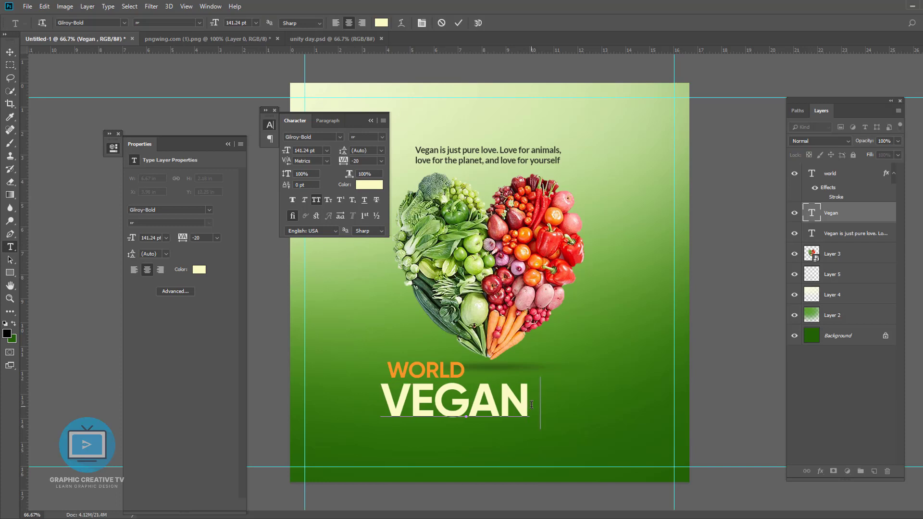
key("ctrl+Return")
Scale WORLD and VEGAN DAY together to about 79% and move them below the heart's shadow
left_click(466, 366)
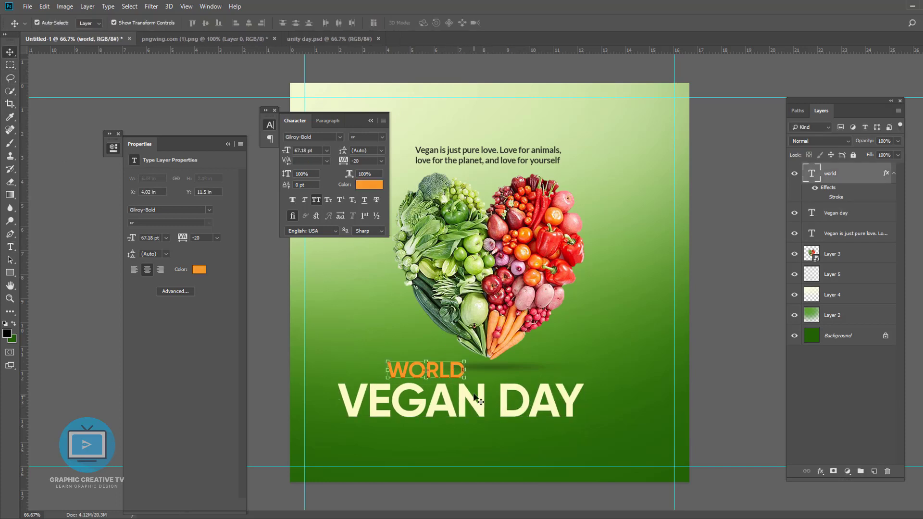
left_click(481, 399, "shift")
left_click_drag(584, 362, 558, 368)
left_click_drag(533, 399, 555, 413)
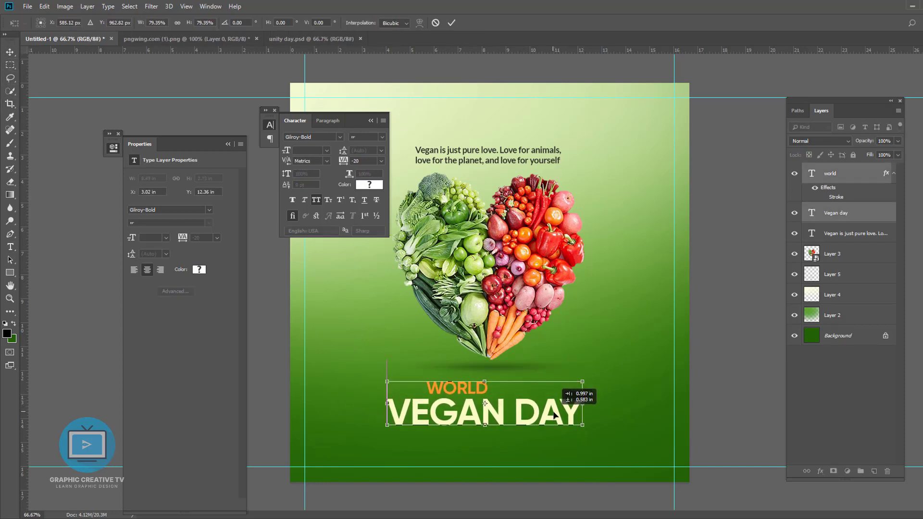
key("Return")
Center WORLD horizontally above VEGAN DAY and move both texts slightly down
left_click_drag(465, 381, 500, 386)
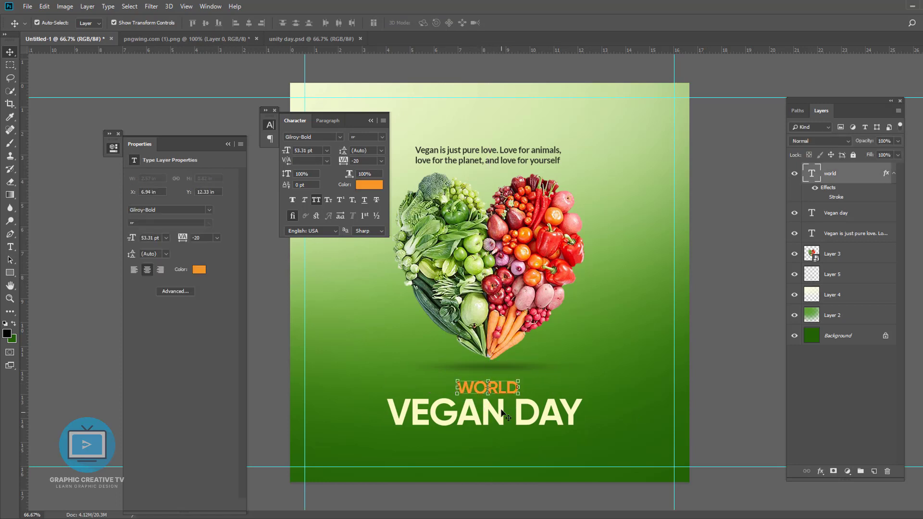
left_click(504, 413)
left_click(507, 387, "shift")
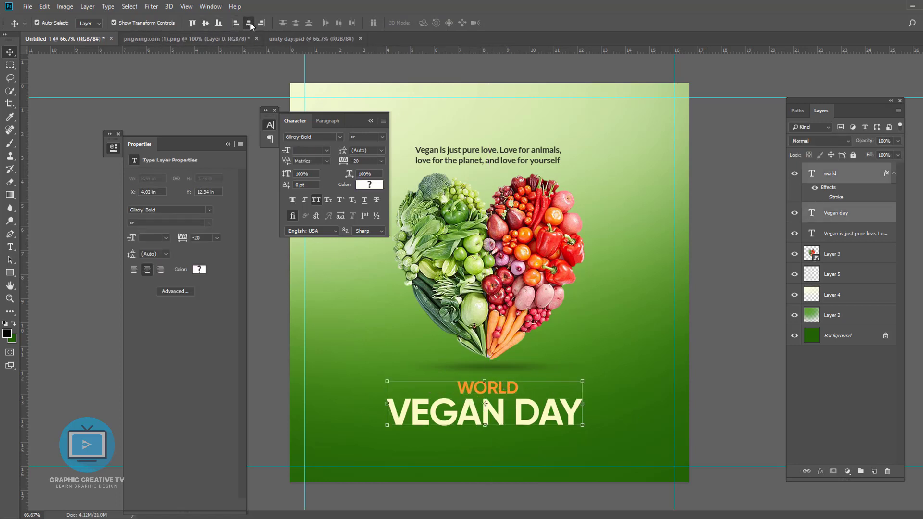
left_click_drag(546, 411, 547, 420)
left_click(546, 347)
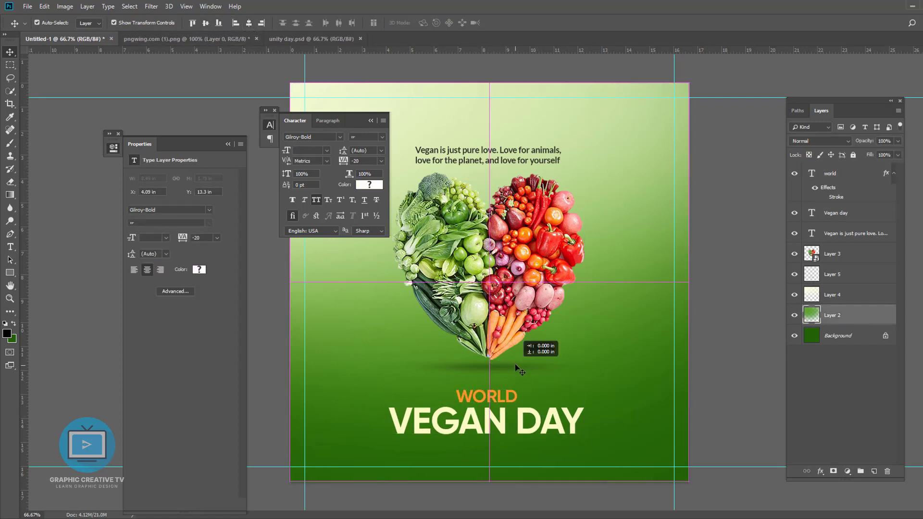
left_click(486, 397)
Move the two-line tagline above the heart up a little
left_click(516, 160)
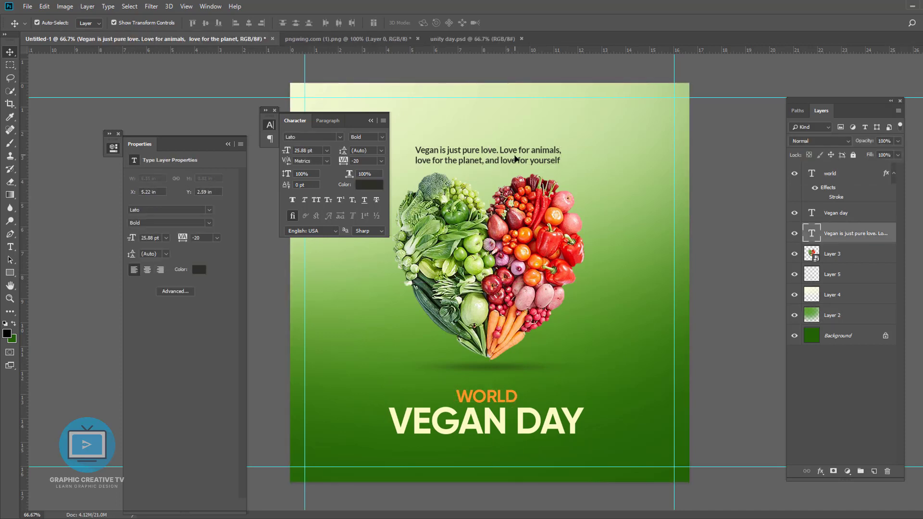
left_click_drag(515, 160, 516, 153)
left_click(515, 376)
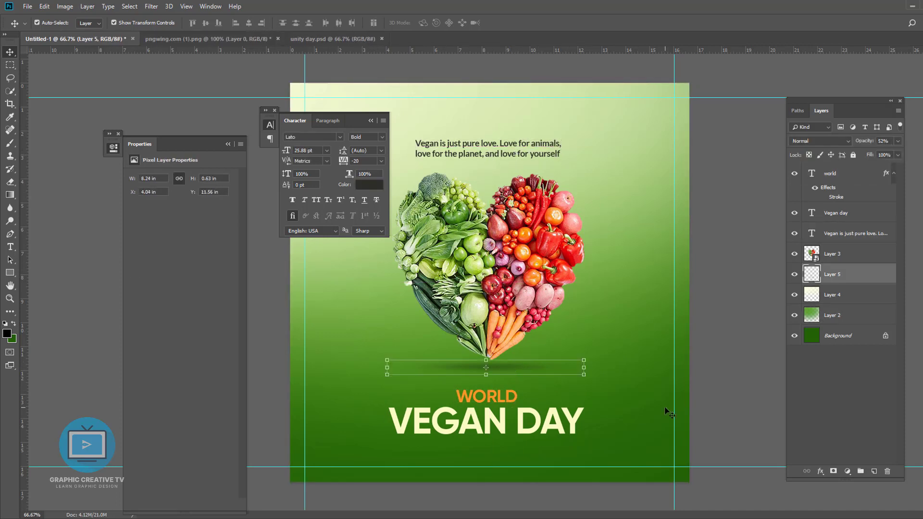
Try other fonts on the VEGAN DAY text, such as Gilroy-Regular, Algerian, Baskerville Old Face, Brush Script MT and Calibri
left_click(486, 397)
left_click(500, 426, "shift")
left_click(500, 427)
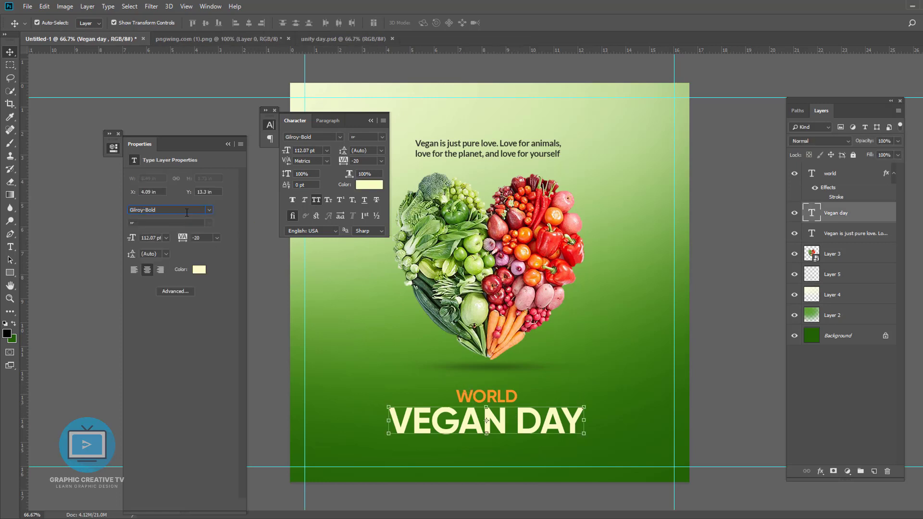
key("Down")
key("Down")
key("Down")
key("Down")
key("Down")
key("Down")
key("Down")
key("Down")
key("Down")
key("Down")
key("Down")
key("Down")
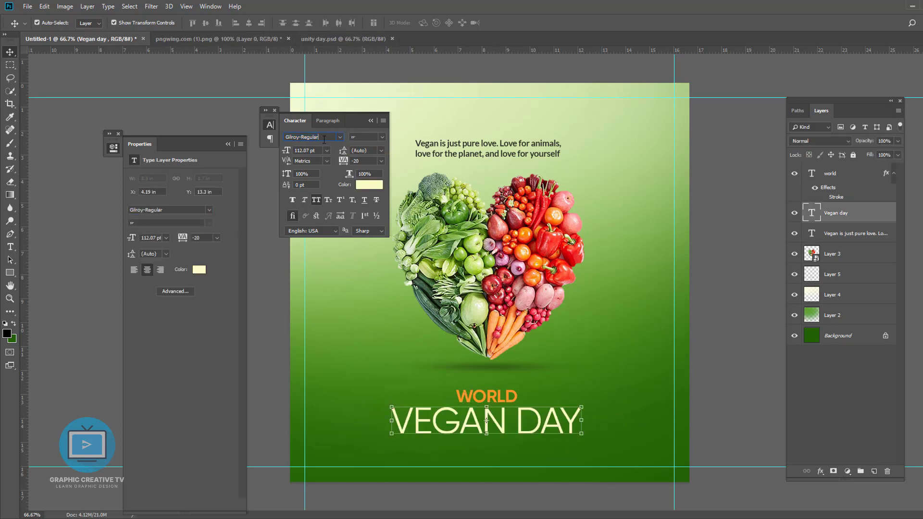
key("Down")
key("Down")
key("Down")
key("Down")
key("Down")
key("Down")
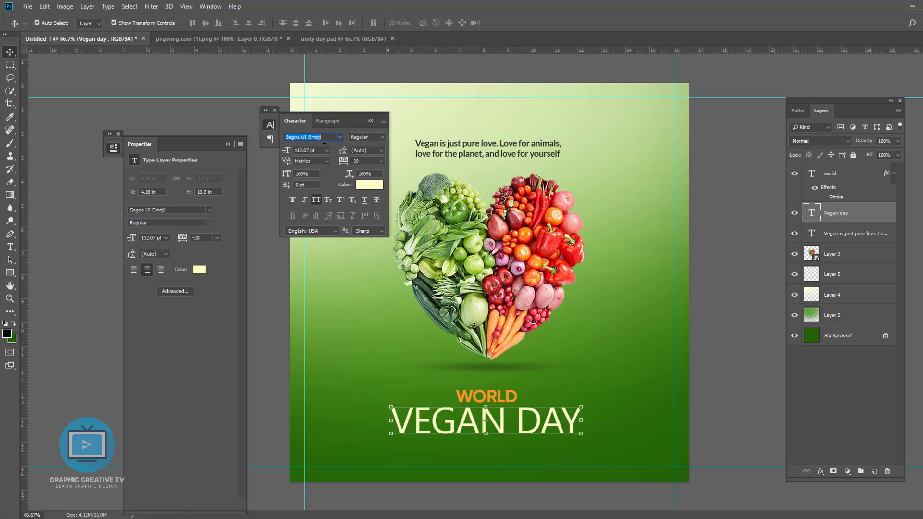
key("Down")
key("Down")
key("Down")
key("Down")
key("Down")
key("Down")
key("Down")
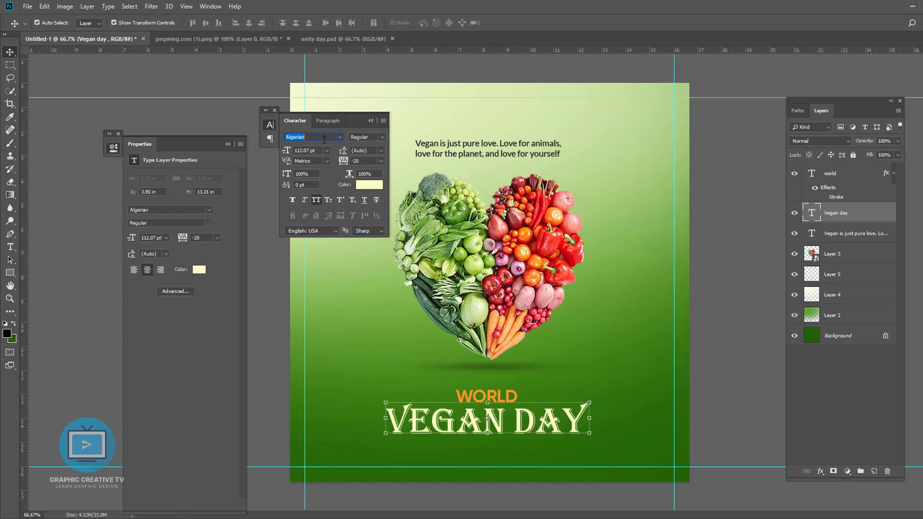
key("Down")
key("Down")
key("Down")
key("Down")
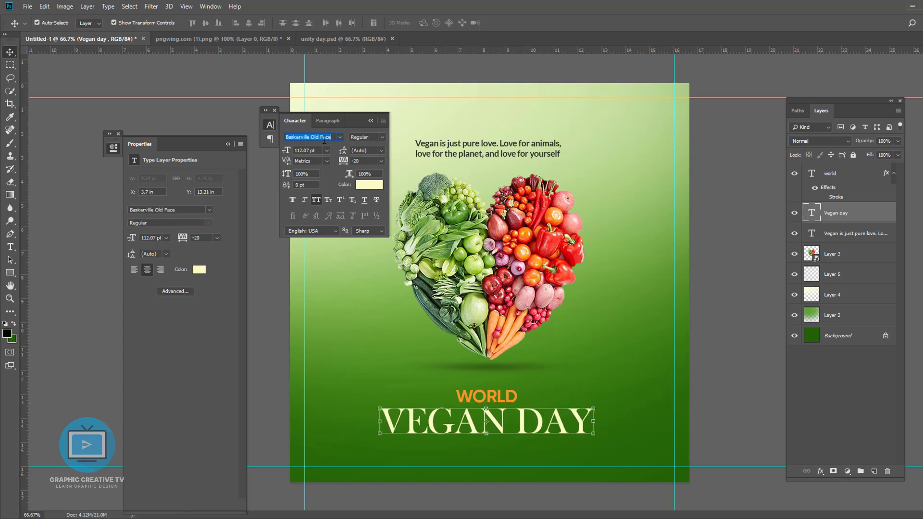
key("Down")
key("Down")
key("Down")
key("Down")
key("Down")
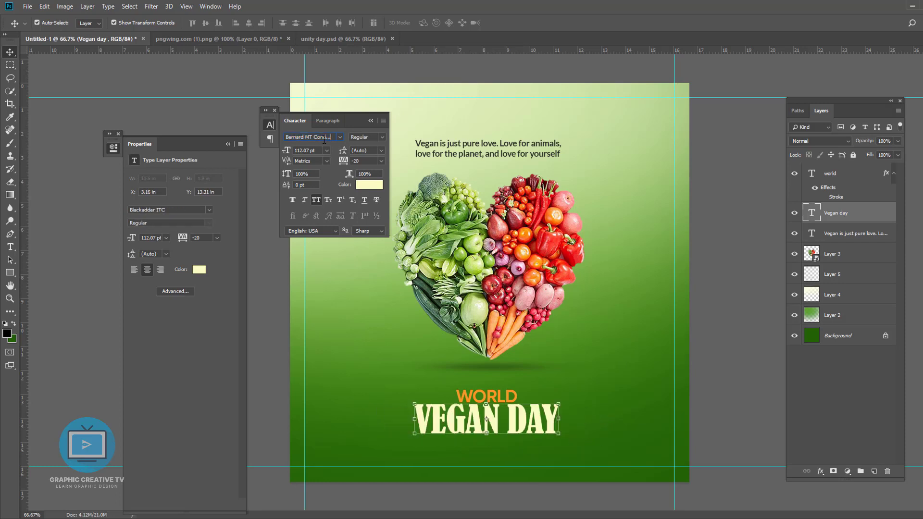
key("Down")
key("Down")
key("Down")
key("Down")
key("Down")
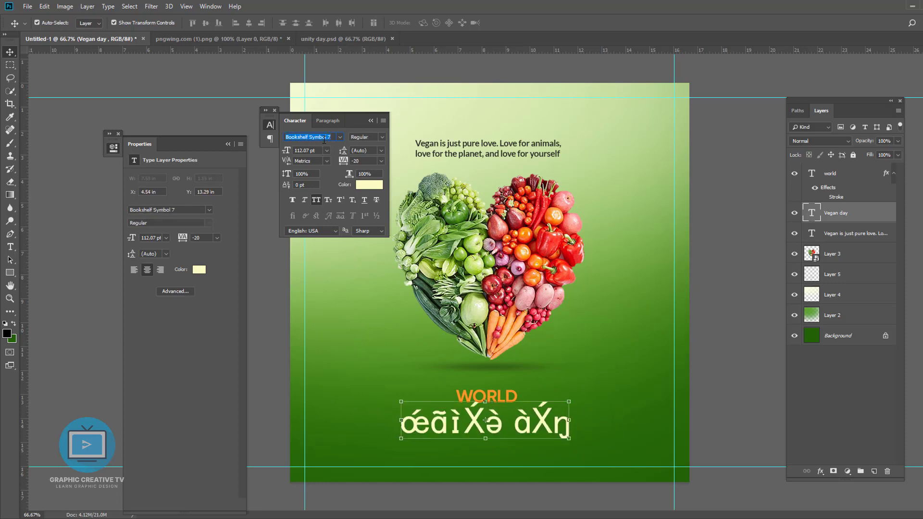
key("Down")
key("Down")
key("Down")
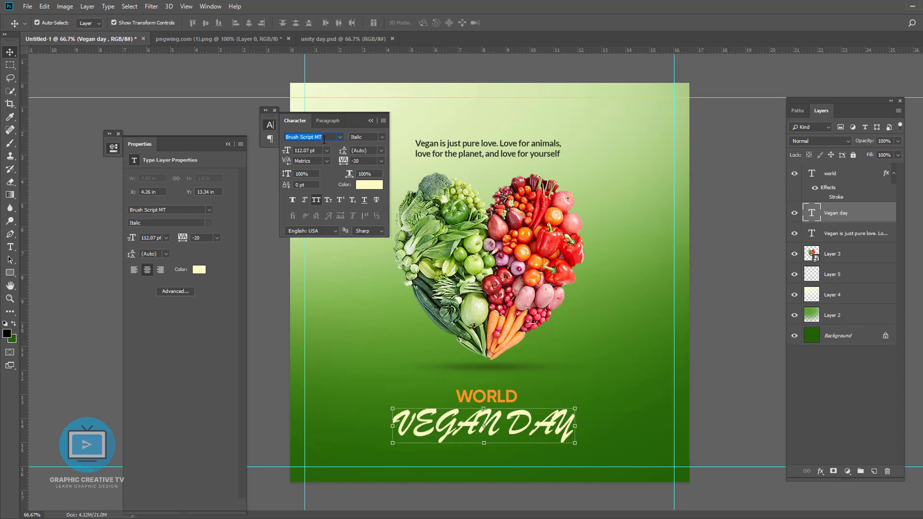
left_click(703, 423)
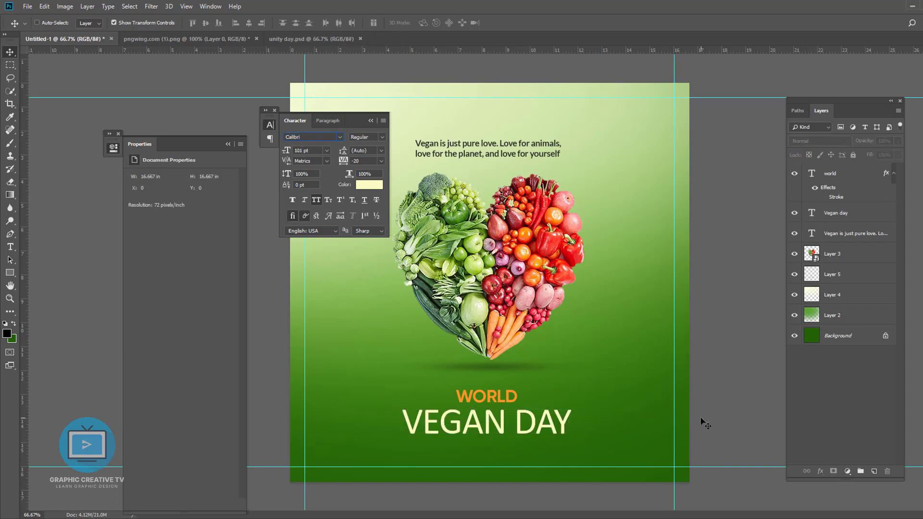
left_click(551, 432, "ctrl")
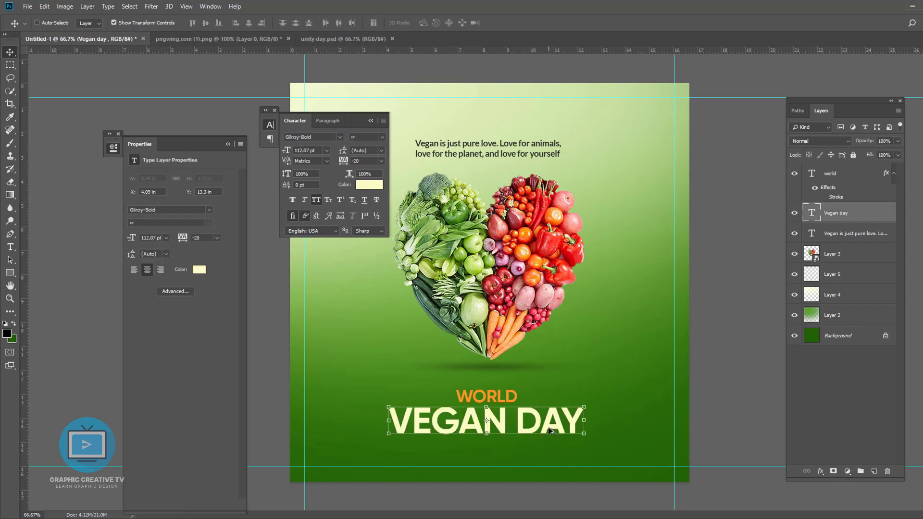
Enlarge WORLD and VEGAN DAY together slightly, bringing WORLD to about 55 pt, and shift them a little lower
left_click(719, 427)
left_click(496, 395)
left_click(503, 422, "shift")
mouse_move(503, 422)
left_mouse_down()
mouse_move(506, 397)
mouse_move(504, 407)
left_mouse_up()
left_click(711, 384)
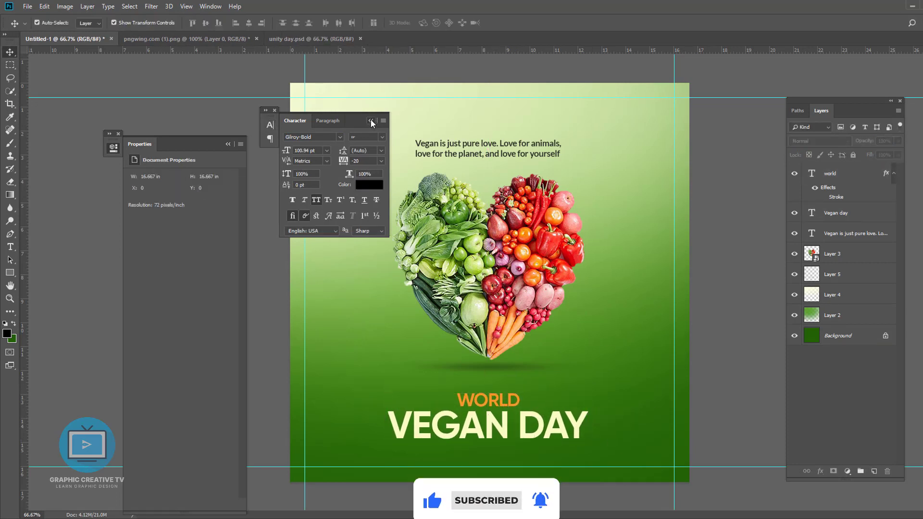
Recolor WORLD with the pale cream sampled from VEGAN DAY and move the tagline slightly down toward the heart
left_click(371, 120)
left_click(505, 396)
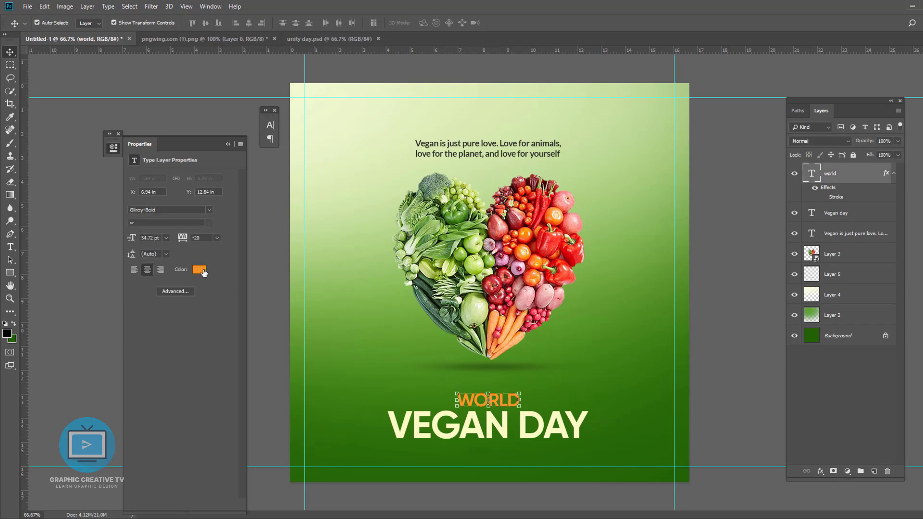
left_click(199, 270)
left_click(478, 425)
left_click(806, 322)
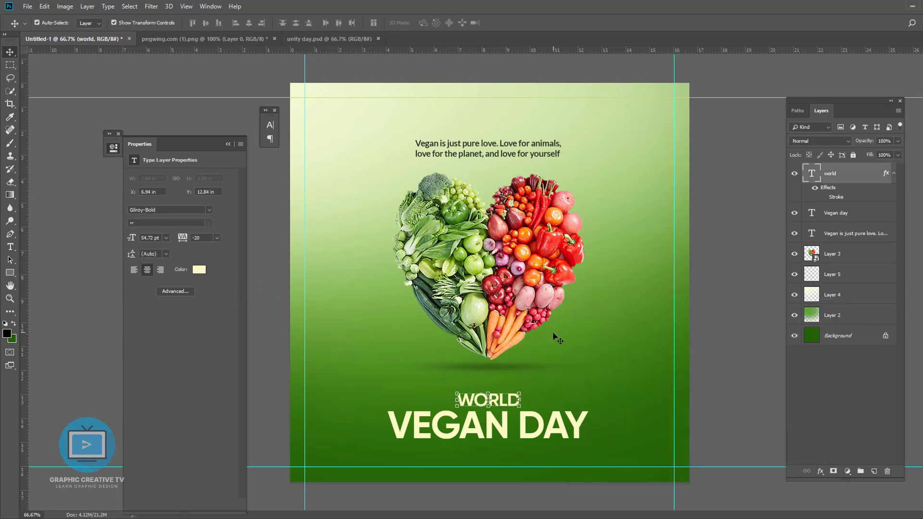
mouse_move(500, 153)
left_mouse_down()
mouse_move(529, 448)
mouse_move(502, 156)
left_mouse_up()
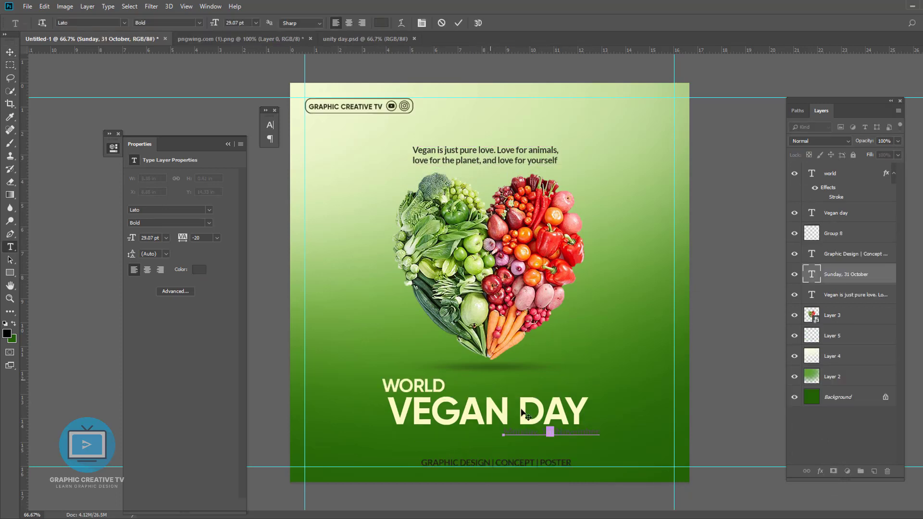
Superscript the "st" in the date Monday, 1st November under VEGAN DAY and color the whole date white
left_click(422, 24)
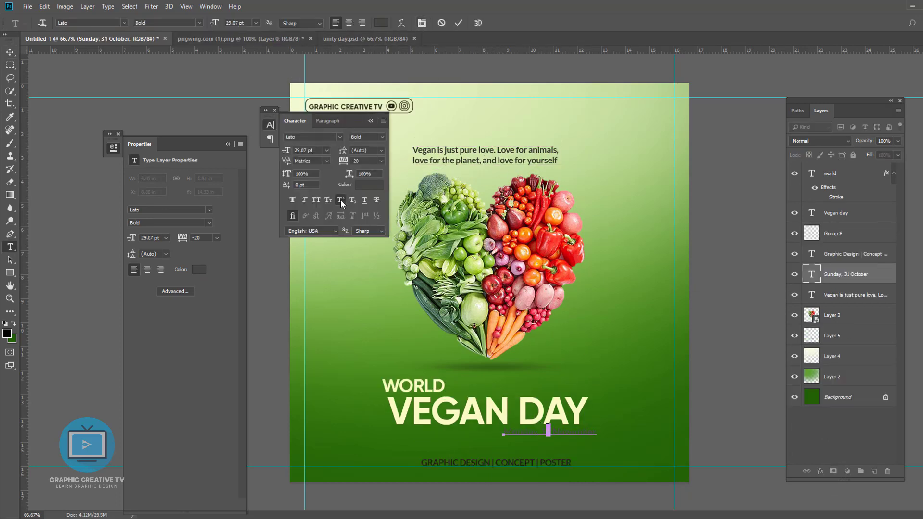
left_click_drag(597, 431, 503, 432)
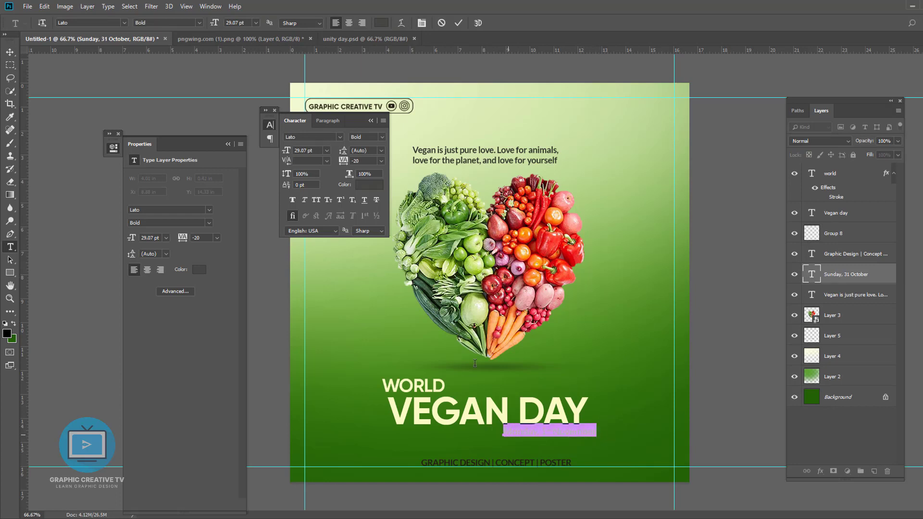
left_click(369, 184)
left_click(578, 327)
left_click(807, 325)
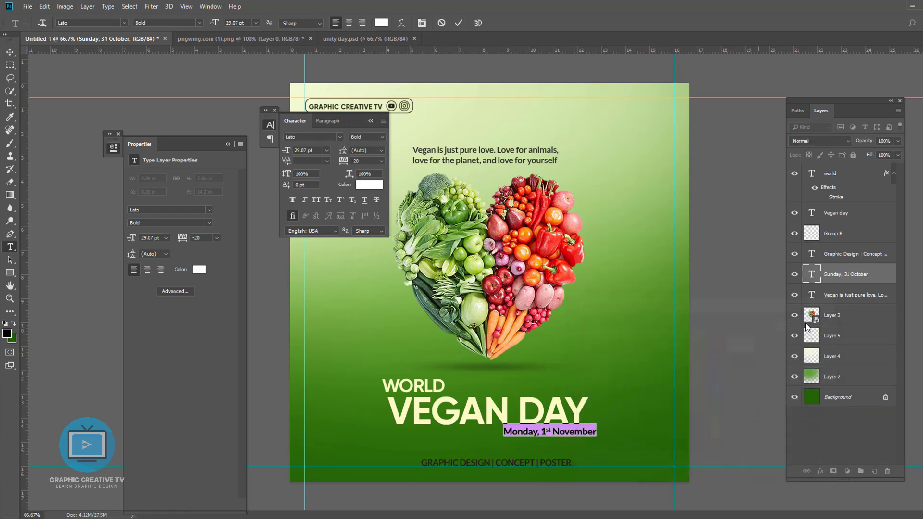
Move the date slightly left and recolor it with the pale cream sampled from VEGAN DAY
left_click(9, 52)
left_click_drag(561, 435, 547, 435)
left_click(367, 186)
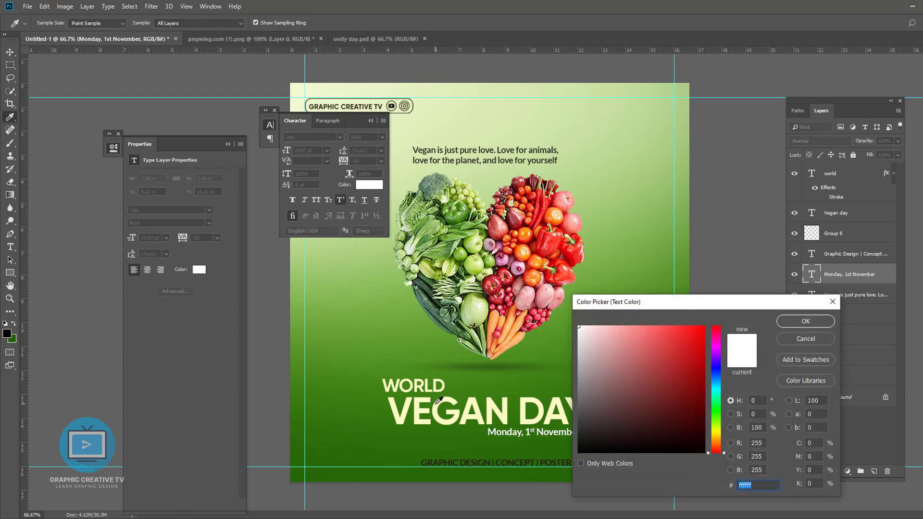
left_click(440, 398)
key("Return")
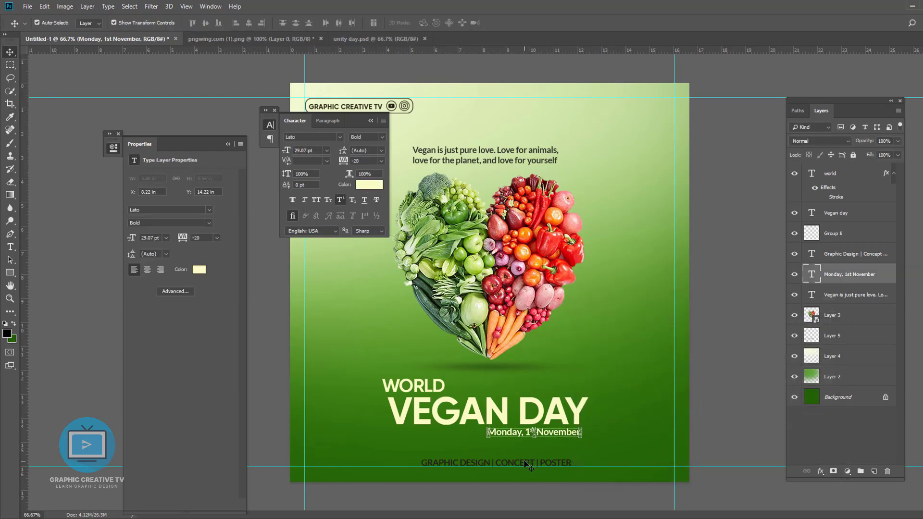
Set the color of the GRAPHIC DESIGN | CONCEPT | POSTER footer text to ffffff
left_click(480, 463)
left_click(372, 184)
type("ffffff")
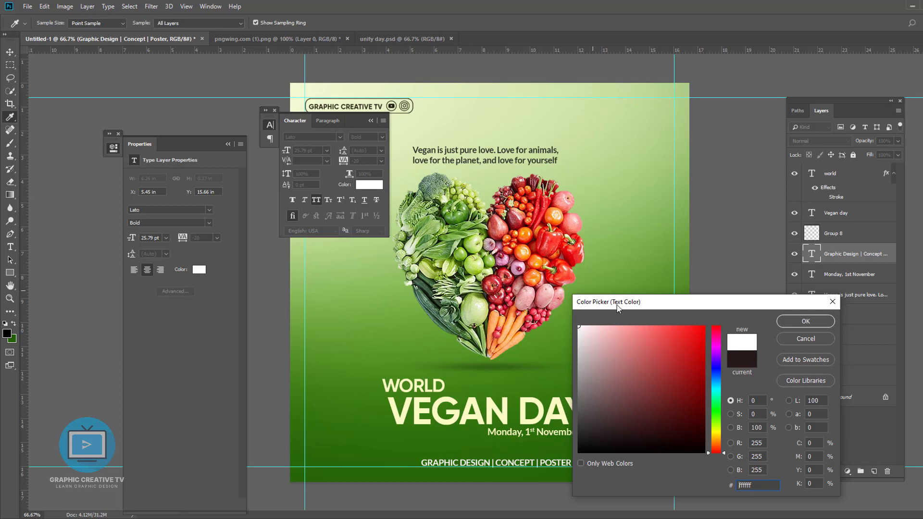
left_click(793, 323)
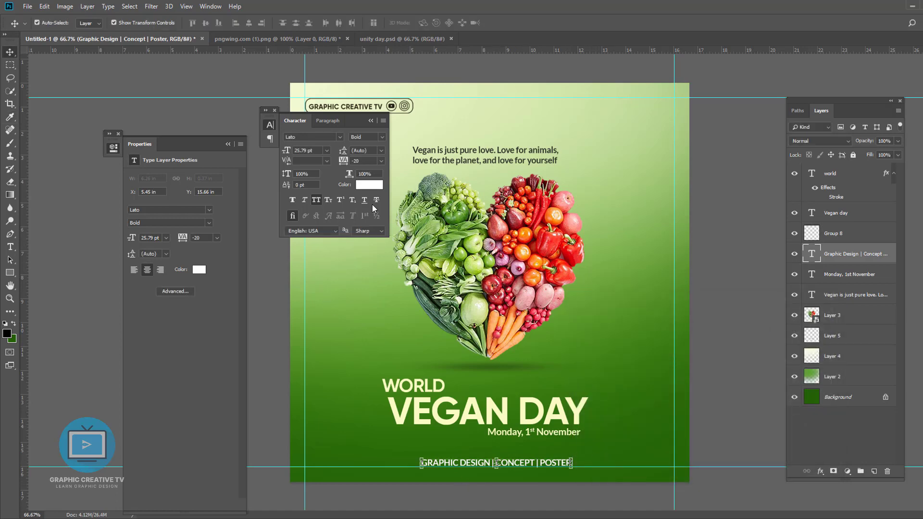
Recolor the footer text with the pale cream of VEGAN DAY and move it slightly left and up
left_click(370, 184)
left_click(480, 410)
left_click(805, 321)
left_click_drag(539, 466, 532, 464)
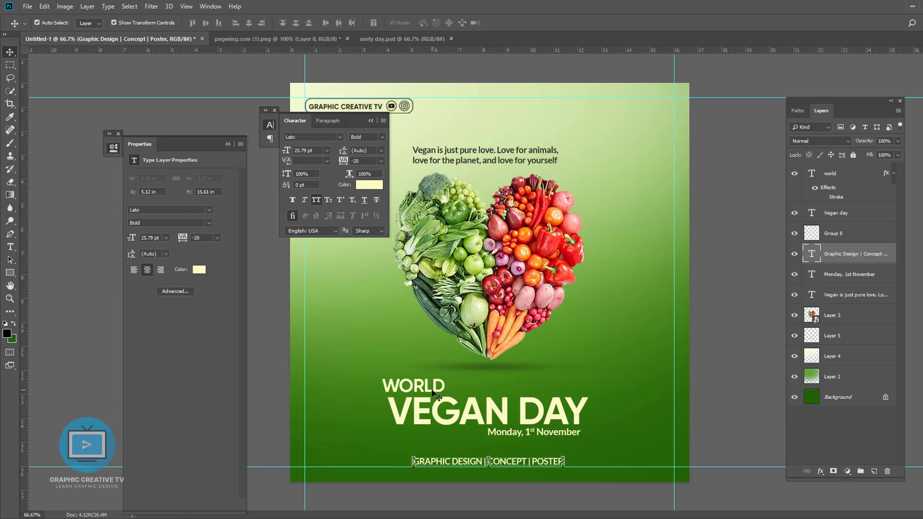
Move WORLD to the middle above VEGAN DAY and center the date beneath it
left_click_drag(432, 390, 501, 390)
left_click_drag(501, 431, 458, 431)
left_click(500, 420, "shift")
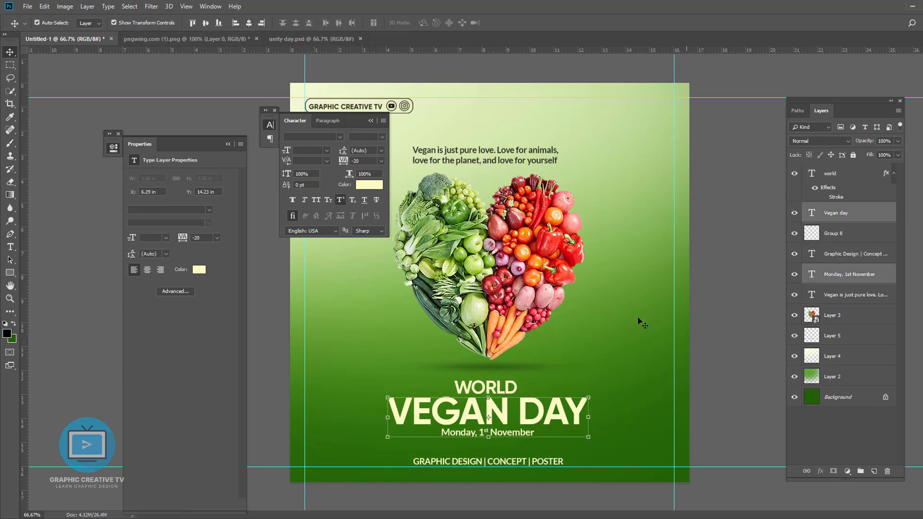
left_click(500, 373)
Adjust the vertical spacing of WORLD and the date around VEGAN DAY, and align WORLD centrally with VEGAN DAY
left_click(501, 386)
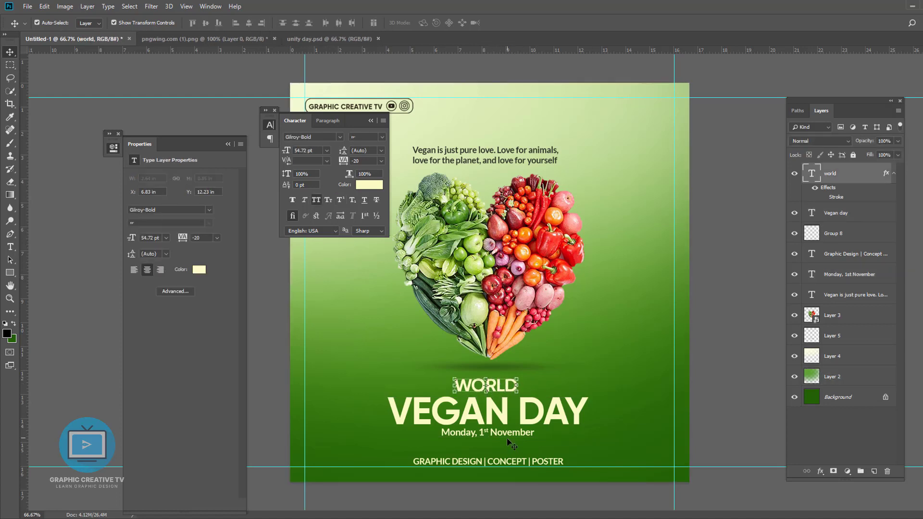
left_click(506, 436)
left_click(504, 393)
left_click(502, 411, "shift")
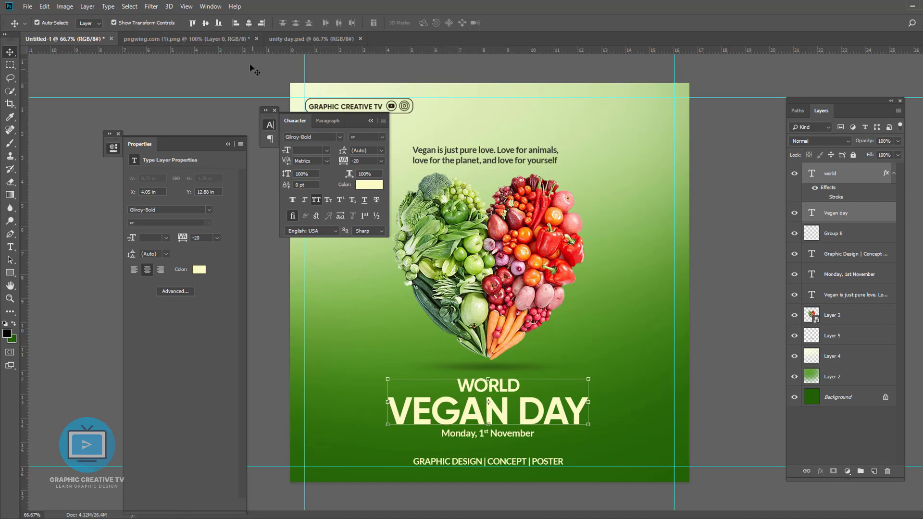
left_click(738, 439)
left_click(527, 434)
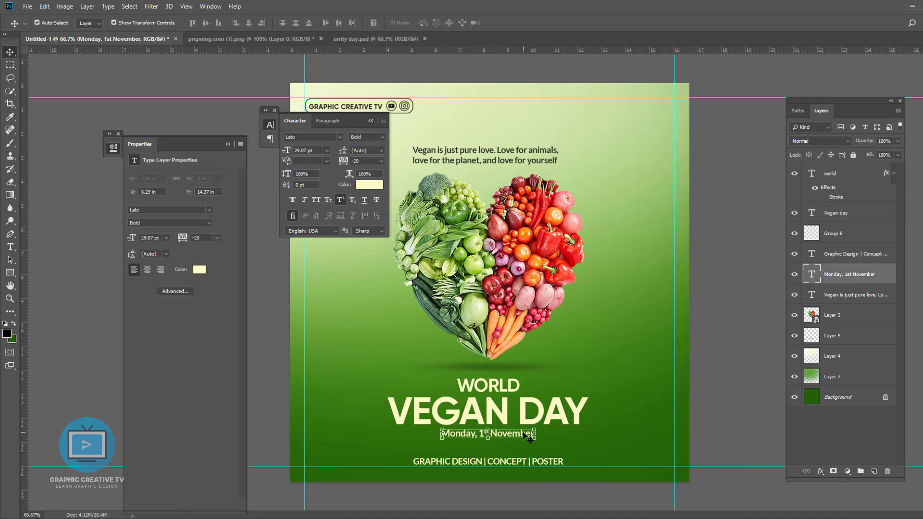
Draw a rectangle about 308 px by 43 px behind the Monday, 1st November date
left_click(10, 273)
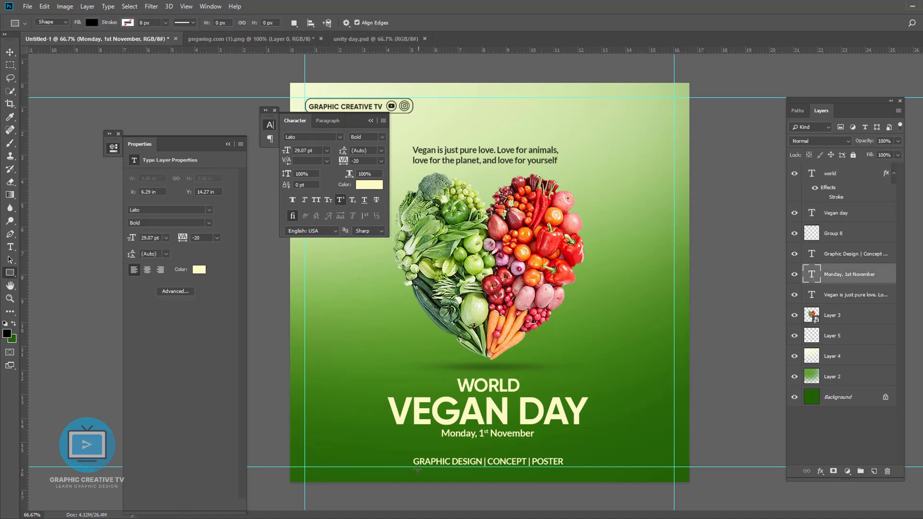
left_click_drag(437, 427, 540, 441)
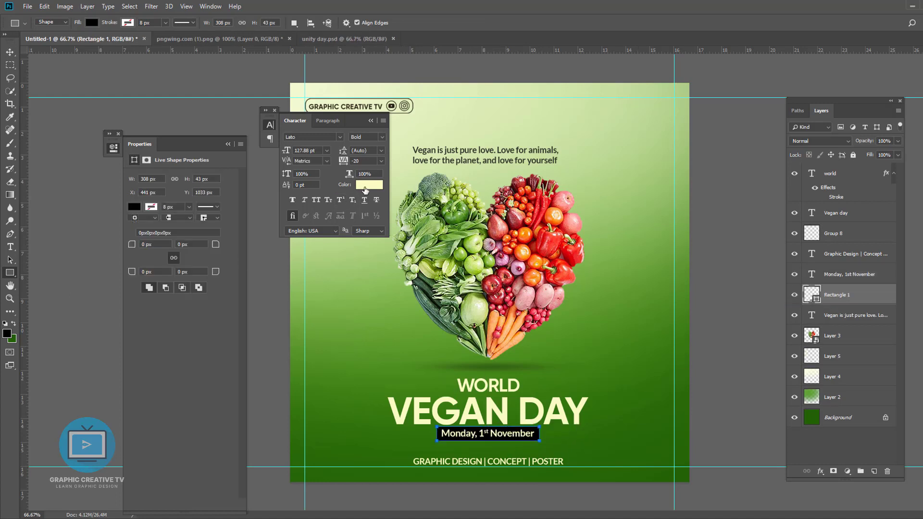
Set the text color to dark green 083803 while the rectangle behind the date is selected
left_click(368, 186)
left_click(457, 326)
left_click(706, 426)
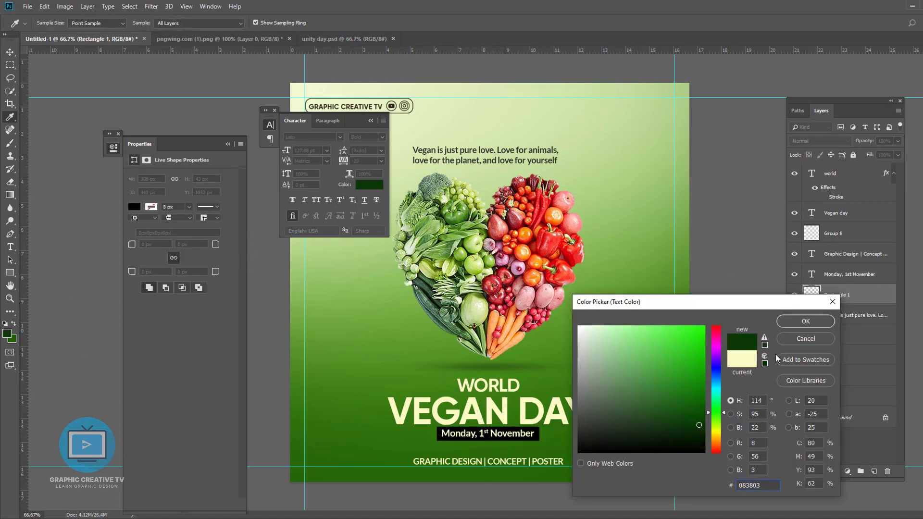
left_click(805, 321)
Set the fill of the rectangle behind the date to bright yellow eee114
double_click(813, 292)
left_click(716, 422)
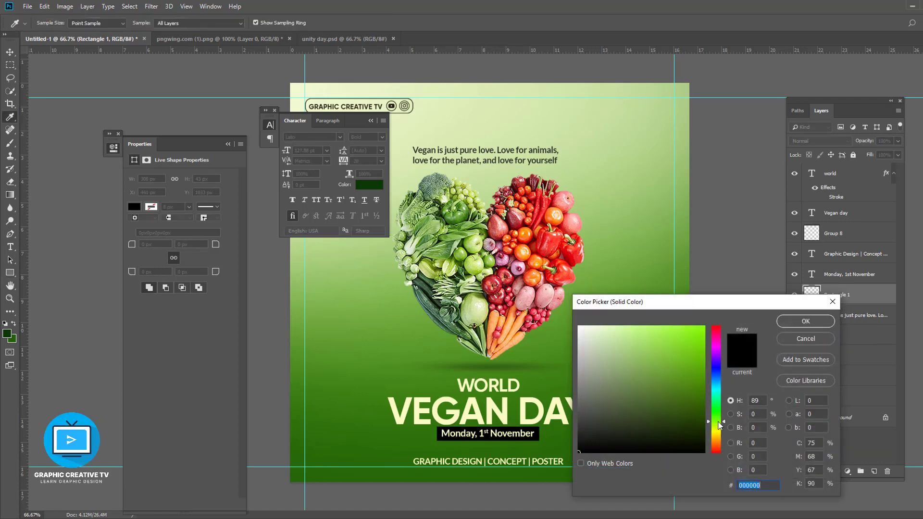
left_click(703, 432)
left_click(698, 416)
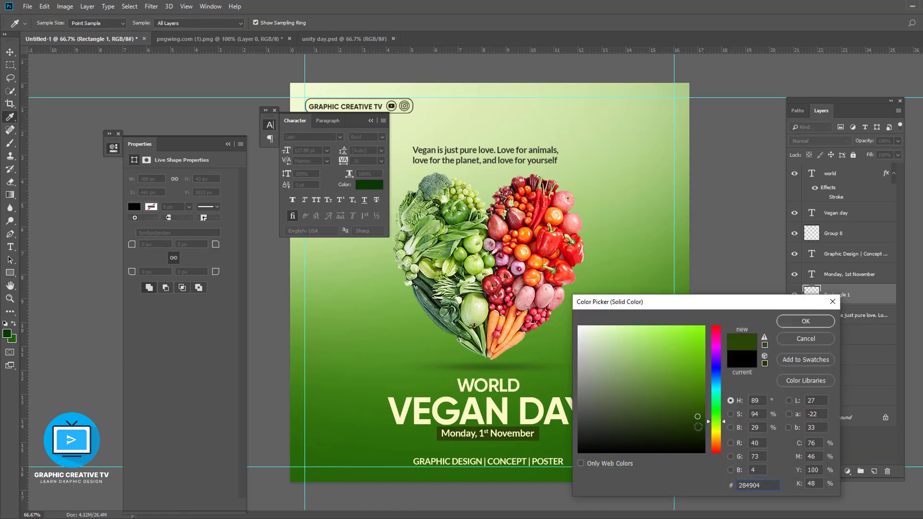
left_click(715, 433)
left_click(695, 331)
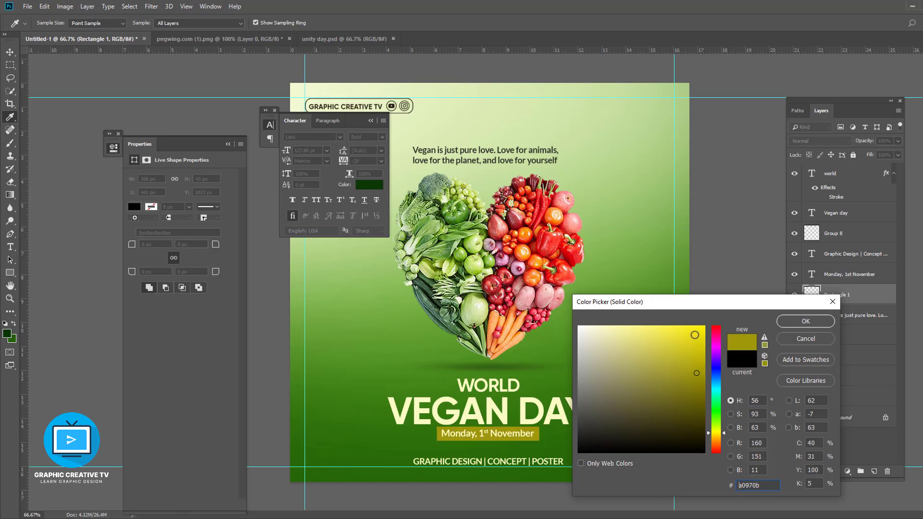
left_click(804, 321)
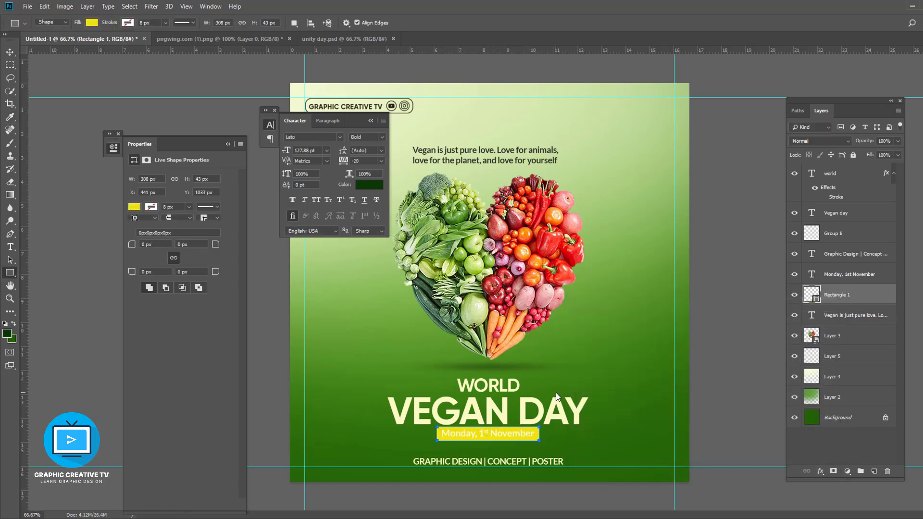
Move WORLD and VEGAN DAY together slightly up, away from the yellow rectangle
left_click(10, 52)
left_click(486, 386)
left_click(499, 418, "shift")
left_click_drag(499, 417, 499, 414)
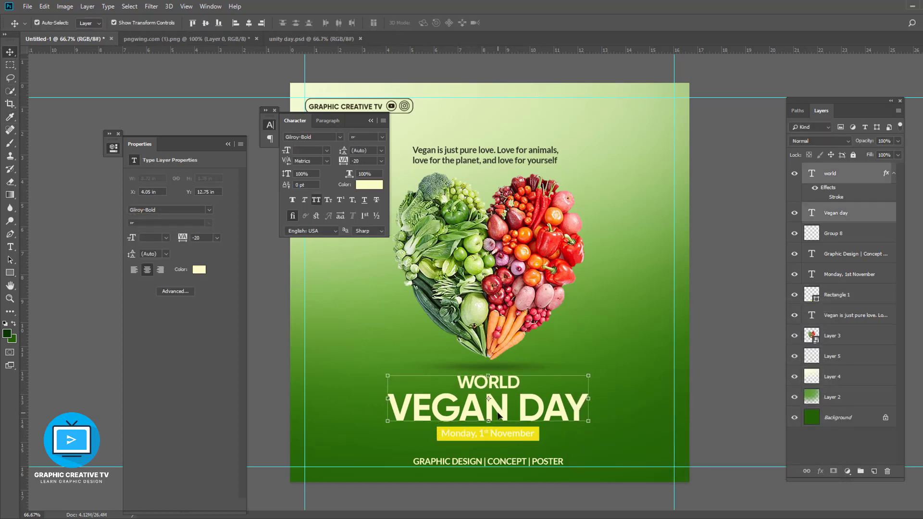
Recolor the date text on the yellow rectangle with a very dark green
left_click(513, 438)
left_click(369, 185)
left_click(363, 434)
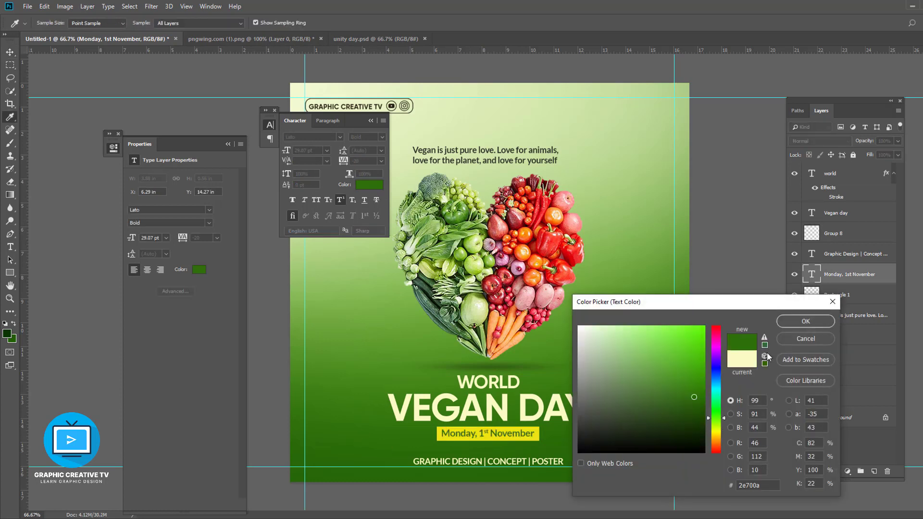
left_click(805, 321)
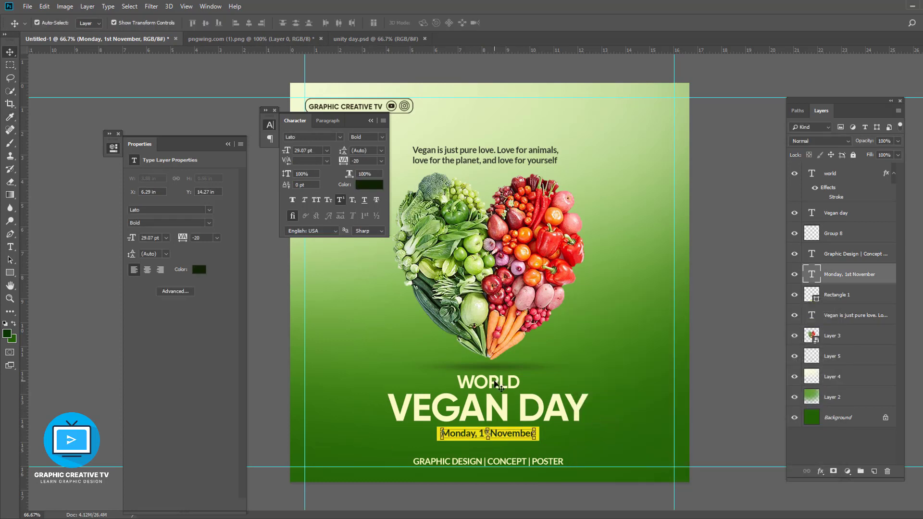
Raise the WORLD and VEGAN DAY titles a little more above the date rectangle
left_click(495, 415)
left_click_drag(491, 411, 491, 410)
left_click(612, 409)
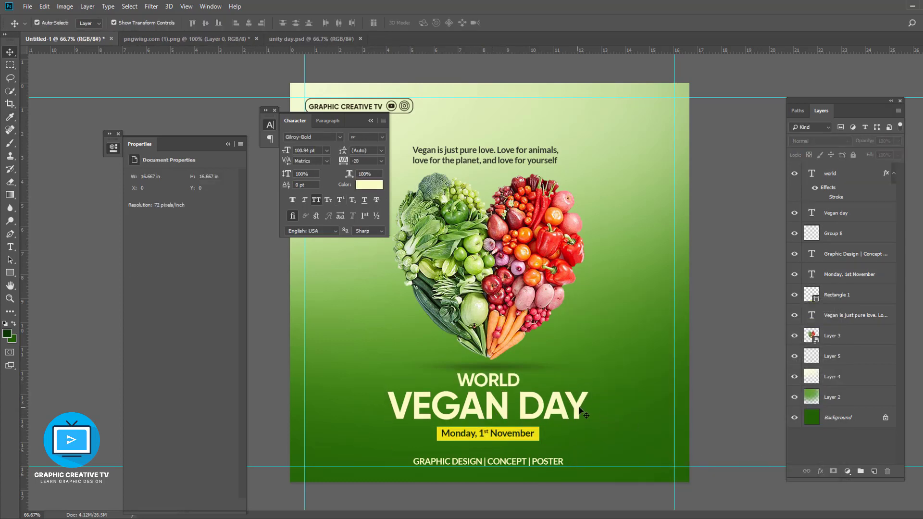
left_click(579, 411)
left_click(363, 188)
left_click(535, 436)
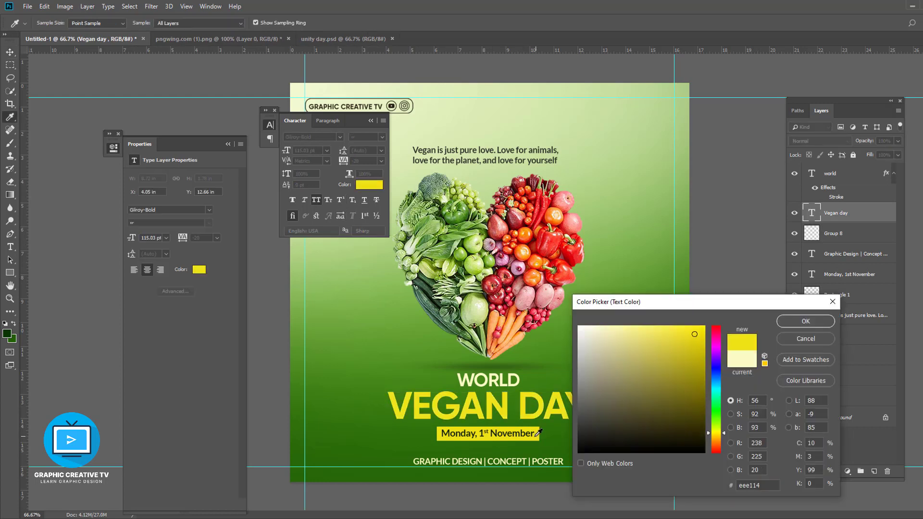
left_click(806, 339)
left_click(584, 380)
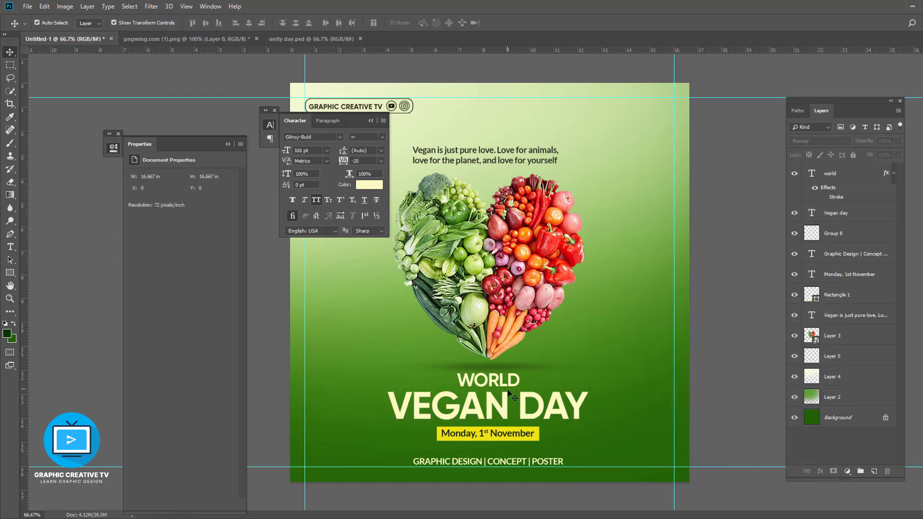
Center the GRAPHIC DESIGN | CONCEPT | POSTER footer text horizontally on the canvas
left_click(489, 379)
left_click(506, 414, "shift")
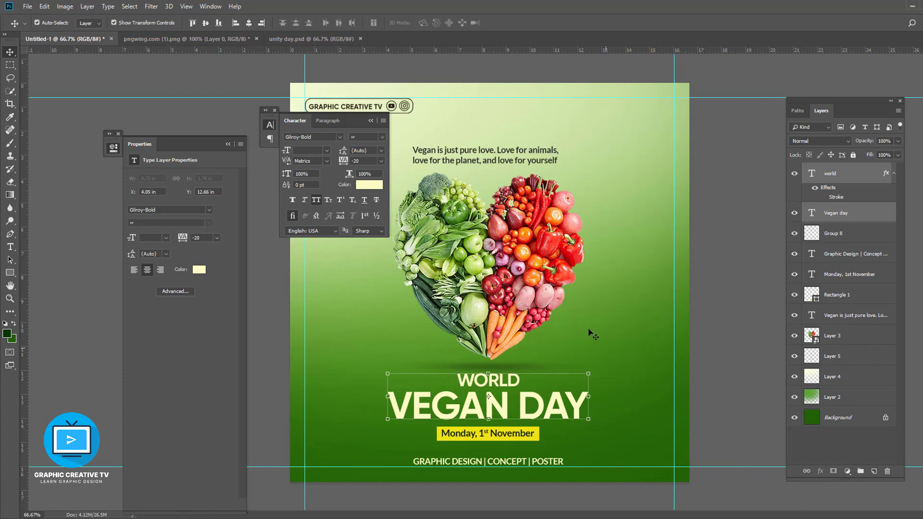
left_click(529, 461)
key("ctrl+a")
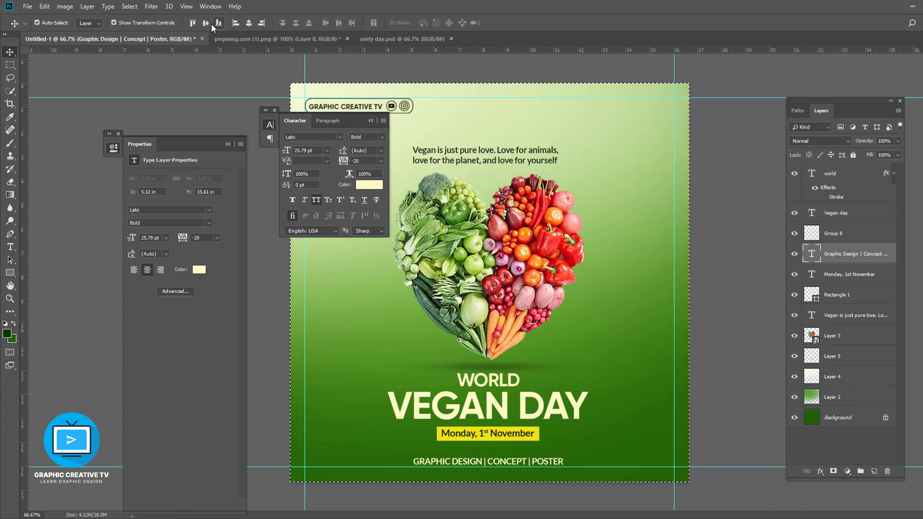
left_click(248, 22)
key("ctrl+d")
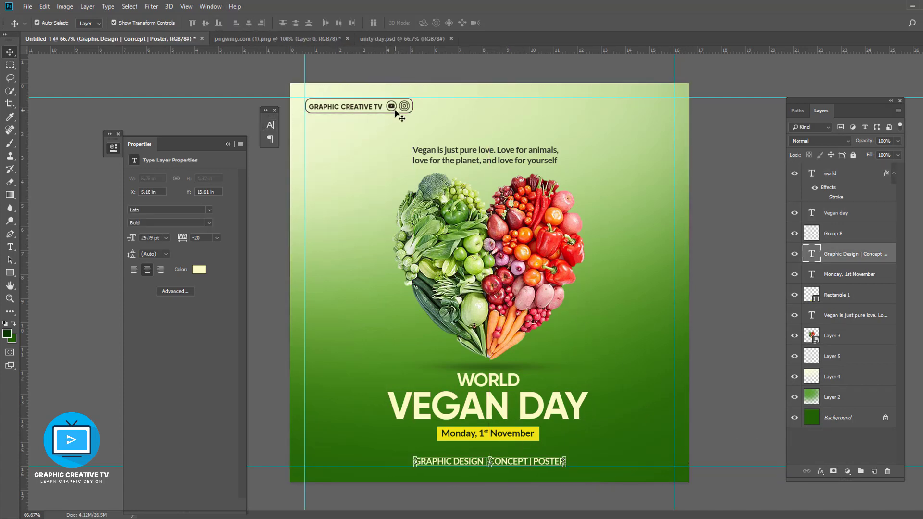
Enlarge the GRAPHIC CREATIVE TV badge slightly and move the tagline up, away from the vegetable heart
left_click(406, 107)
mouse_move(414, 117)
left_mouse_down()
mouse_move(543, 138)
mouse_move(402, 99)
mouse_move(412, 108)
left_mouse_up()
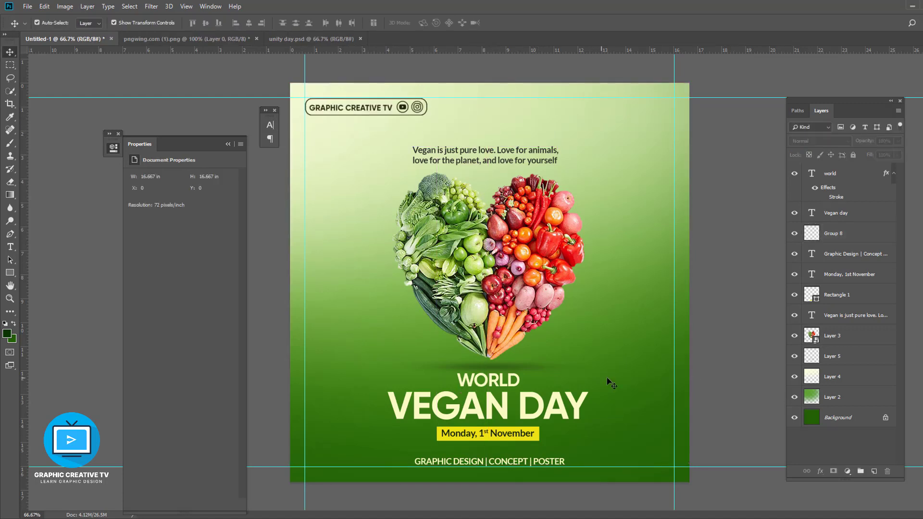
left_click(520, 206)
left_click(532, 157)
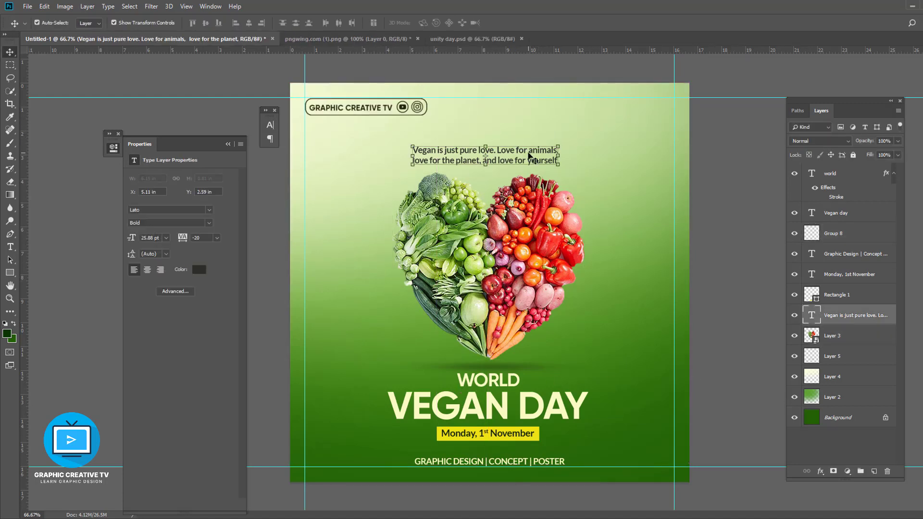
left_click_drag(532, 158, 532, 150)
Move WORLD, VEGAN DAY, the date and its yellow rectangle down together by 20 px
left_click(510, 409)
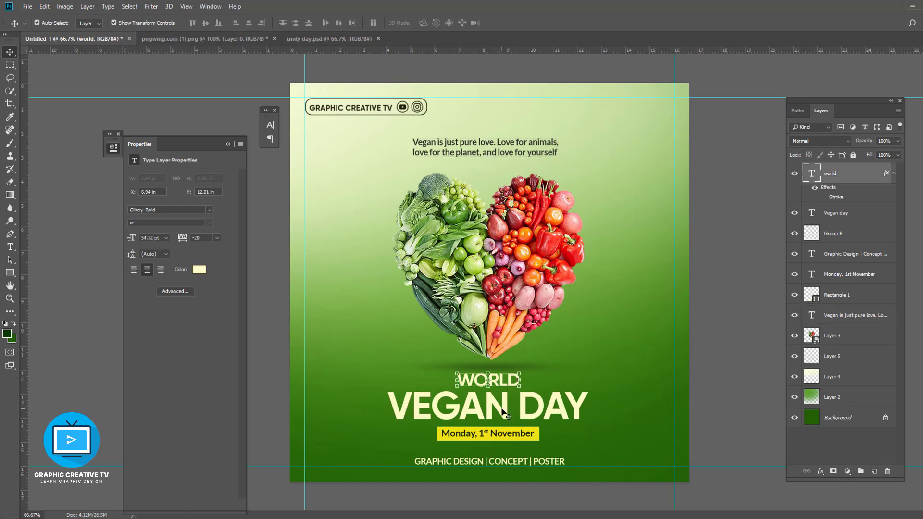
left_click(508, 436, "shift")
left_click(516, 428, "shift")
key("shift+Down")
key("shift+Down")
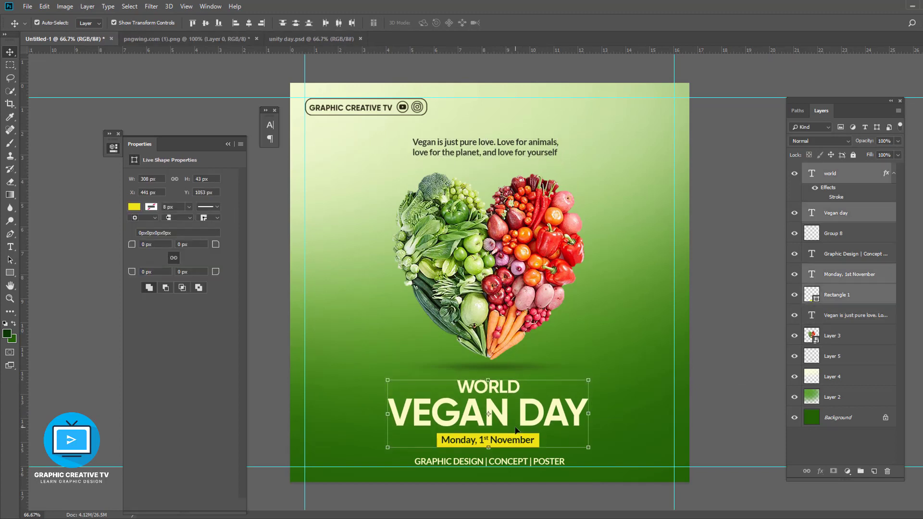
Center the tagline horizontally on the canvas and lower it slightly toward the vegetable heart
left_click(486, 152)
key("ctrl+a")
left_click(249, 22)
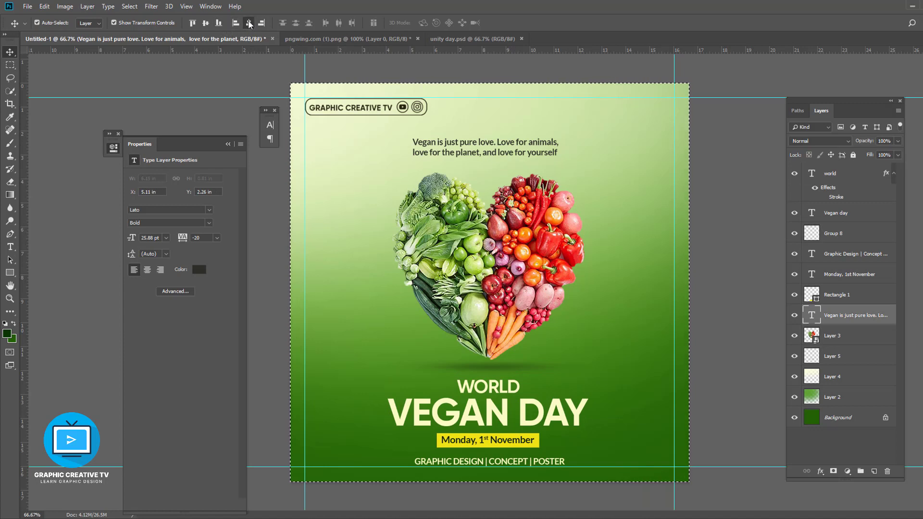
key("ctrl+d")
left_click(741, 328)
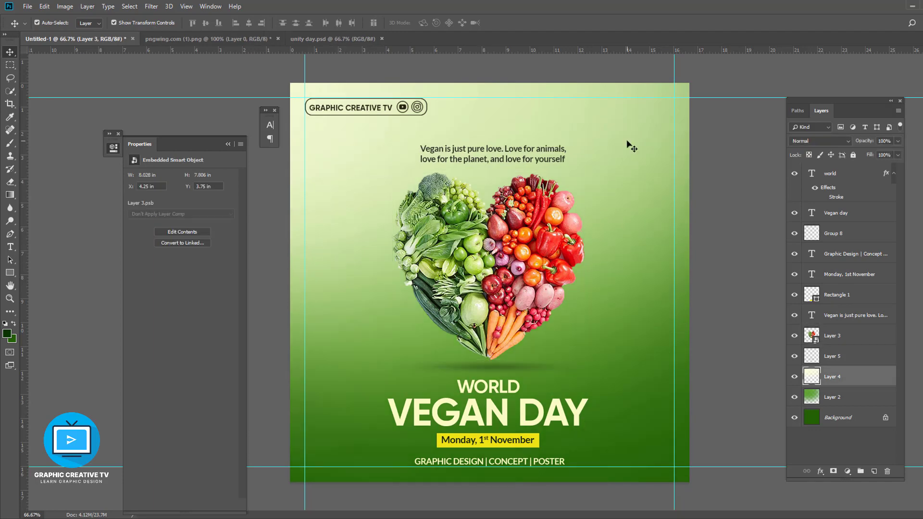
Add a new layer above Layer 4 and brush soft white at 23% opacity over the background around the heart
left_click(629, 144)
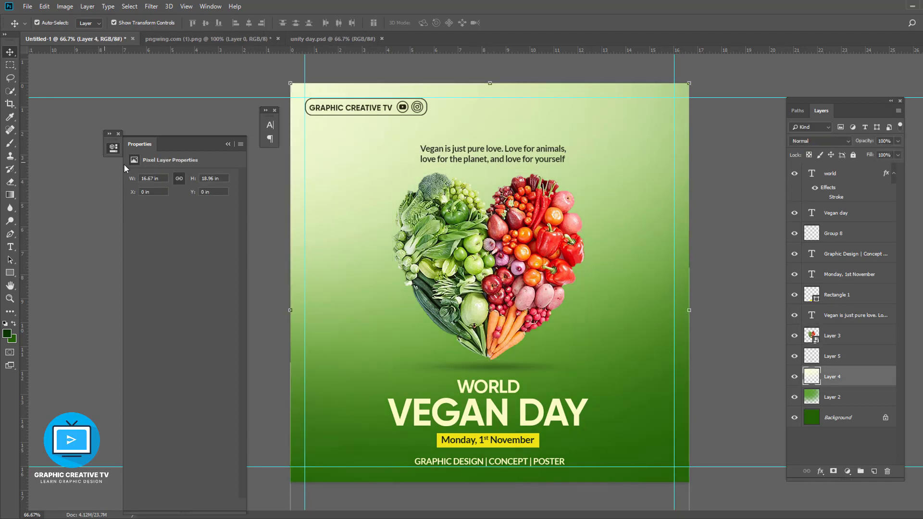
left_click(6, 144)
key("ctrl+shift+n")
key("Return")
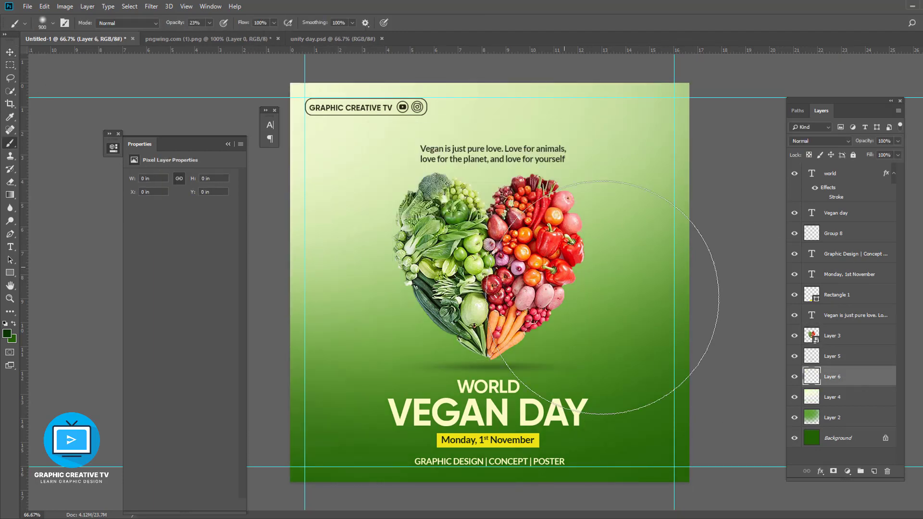
left_click(7, 333)
left_click(806, 321)
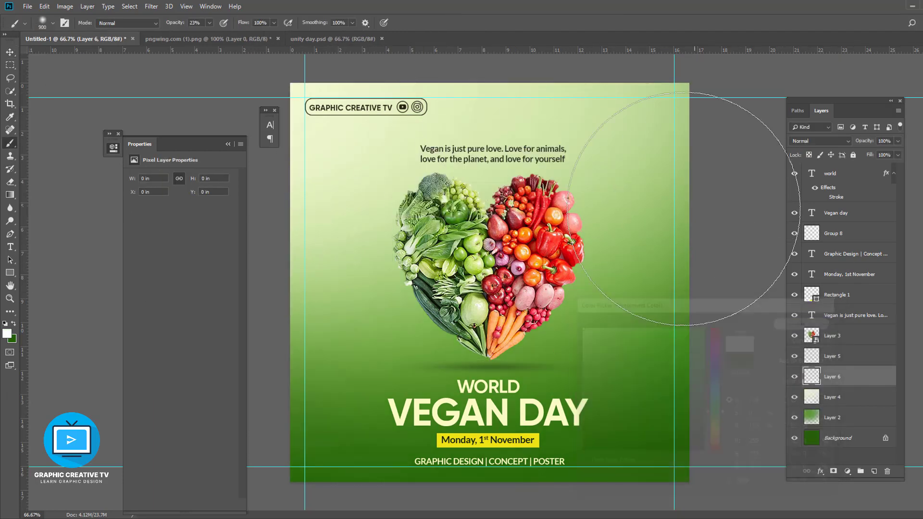
mouse_move(408, 217)
left_mouse_down()
mouse_move(257, 423)
mouse_move(463, 371)
mouse_move(351, 381)
mouse_move(581, 364)
mouse_move(241, 405)
left_mouse_up()
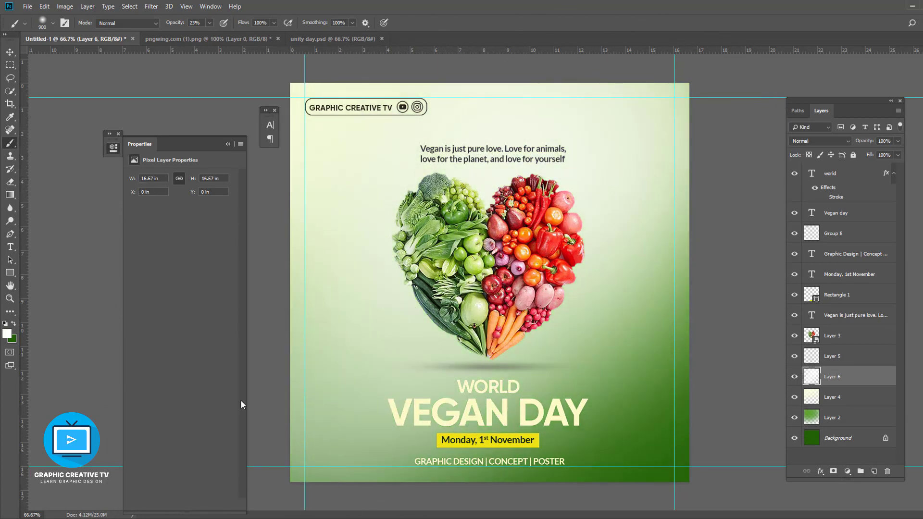
Erase the white glow from the lower part of the background with a large soft eraser at 53% opacity
left_click(10, 182)
mouse_move(531, 447)
left_mouse_down()
mouse_move(468, 446)
mouse_move(200, 504)
mouse_move(669, 450)
left_mouse_up()
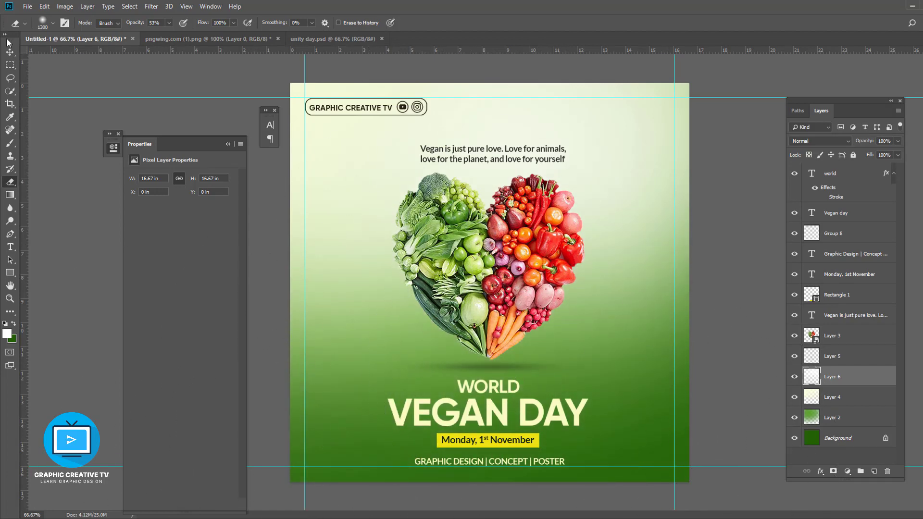
left_click(11, 53)
key("ctrl+minus")
left_click(702, 286)
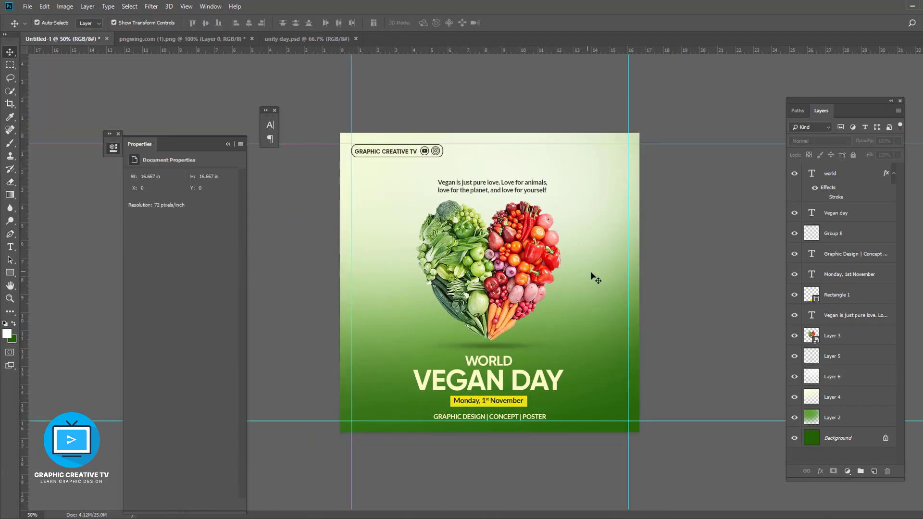
Try moving the vegetable heart, its shadow and the tagline to the left, and undo the move
left_click(504, 189)
left_click(513, 272, "shift")
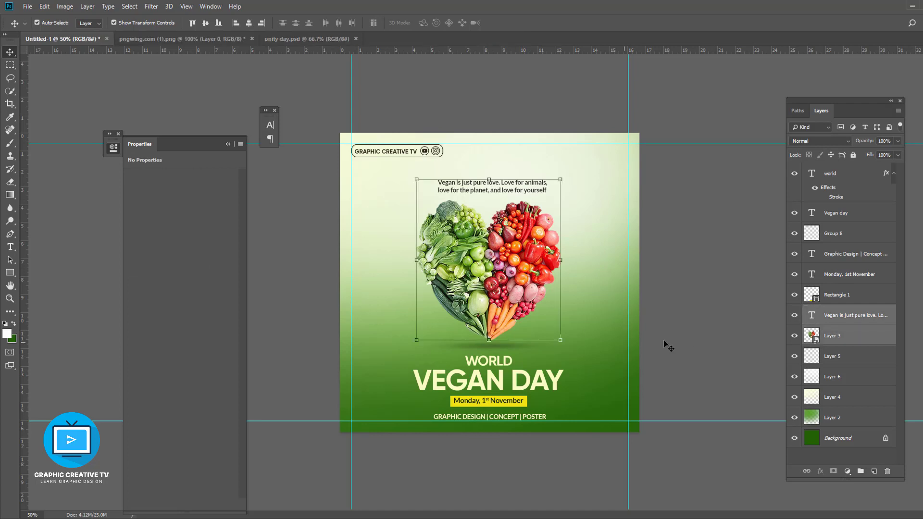
left_click(540, 351)
left_click(523, 350)
left_click(507, 281, "shift")
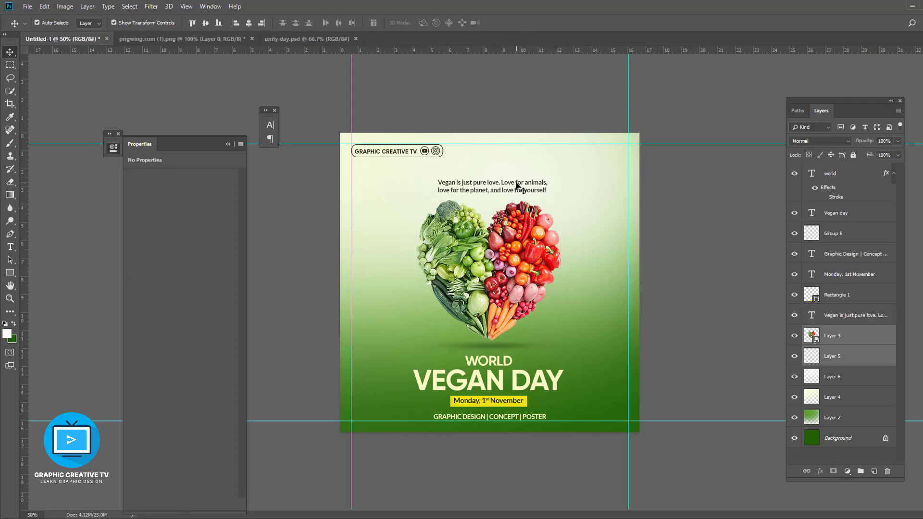
left_click(518, 187, "shift")
left_click_drag(495, 261, 447, 259)
key("ctrl+z")
left_click(690, 274)
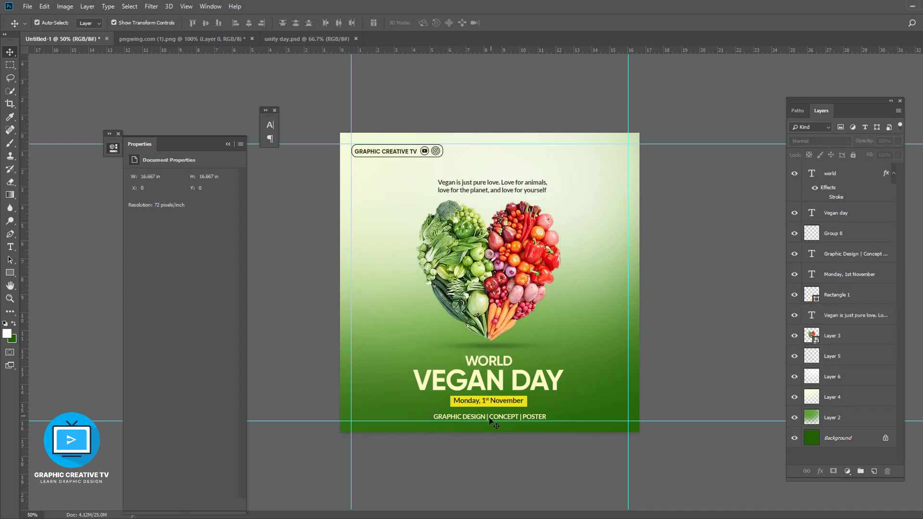
Try placing the footer text in the upper right and the channel badge further right, undoing each move
left_click_drag(495, 420, 568, 151)
key("ctrl+z")
left_click_drag(421, 153, 605, 153)
key("ctrl+z")
Center the GRAPHIC CREATIVE TV badge horizontally on the canvas
key("ctrl+a")
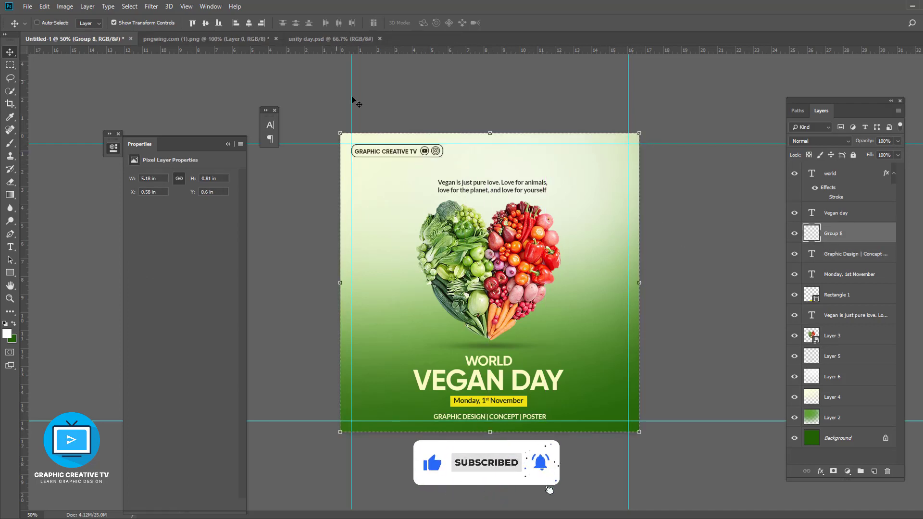
left_click(248, 23)
key("ctrl+d")
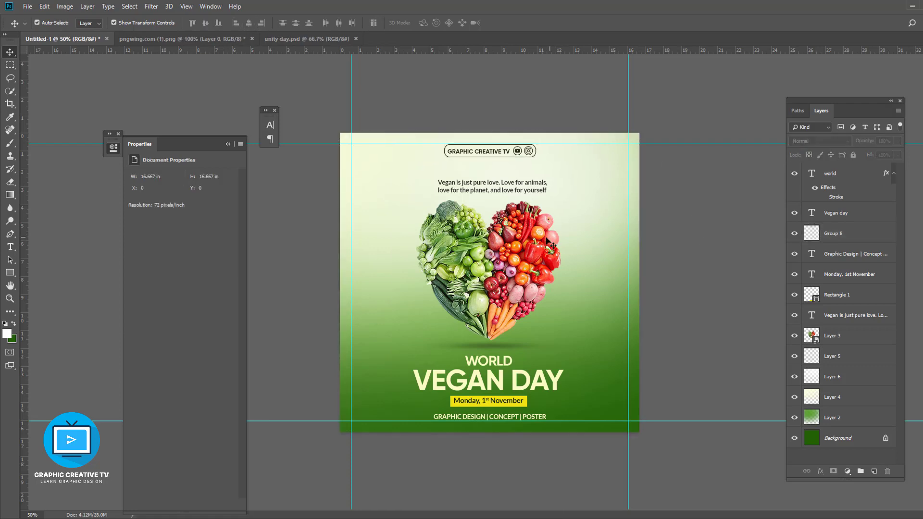
Try repositioning the tagline and shifting the footer text to the right, and undo the moves
left_click(515, 344)
mouse_move(517, 192)
left_mouse_down()
mouse_move(423, 190)
mouse_move(521, 194)
left_mouse_up()
left_click_drag(520, 418, 597, 419)
key("ctrl+z")
left_click(509, 188)
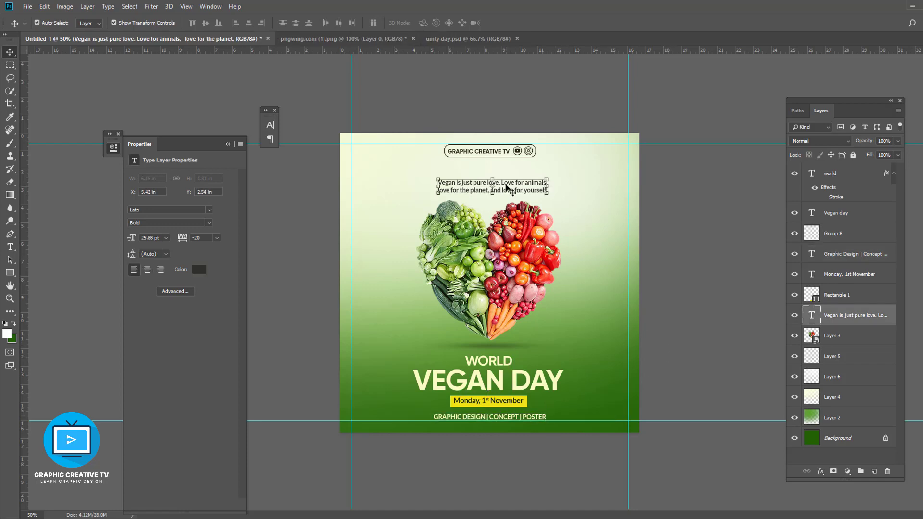
key("ctrl+z")
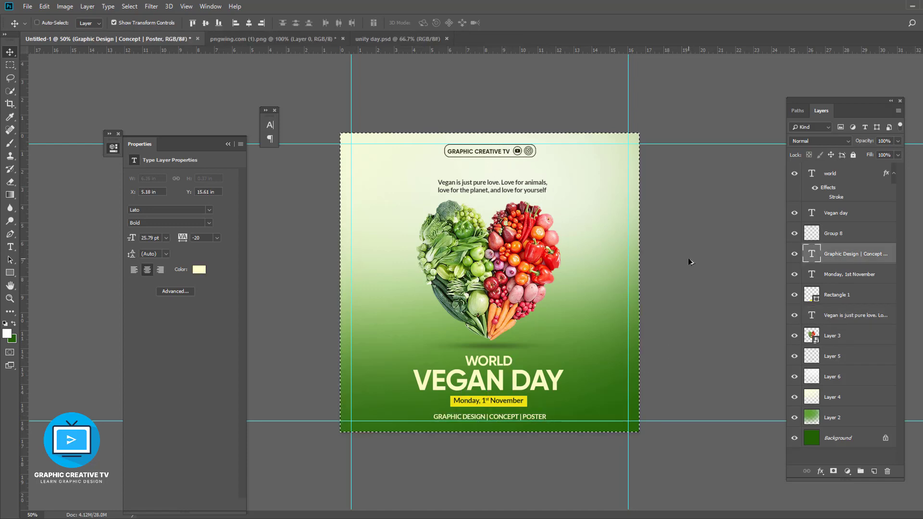
Undo the horizontal centering of the GRAPHIC CREATIVE TV badge and clear the canvas selection
key("ctrl+z")
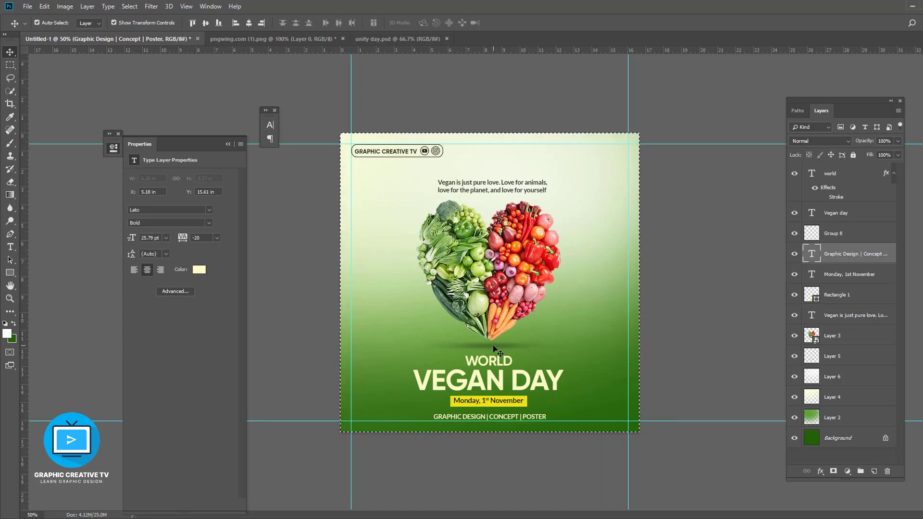
key("ctrl+d")
left_click(697, 276)
Enlarge the GRAPHIC CREATIVE TV badge to about 111%, keeping its upper-left corner at the margin guides
left_click(425, 153)
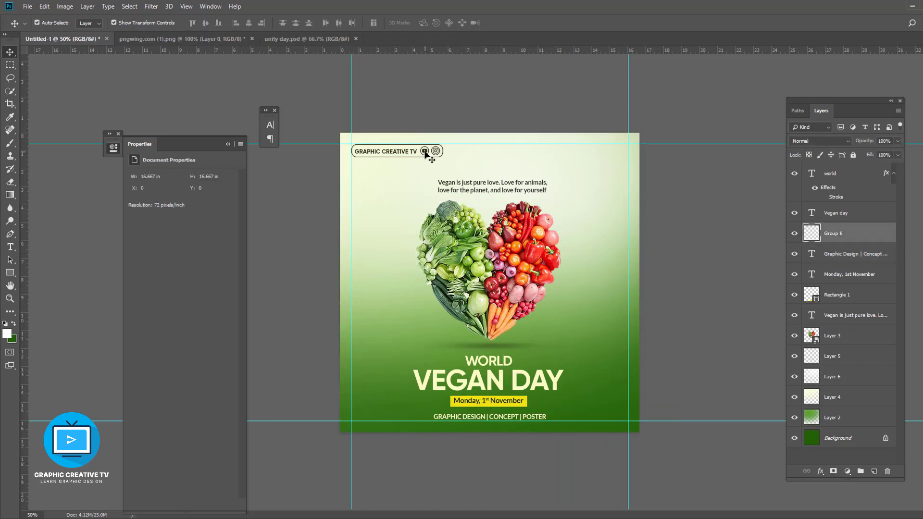
key("ctrl+t")
left_click_drag(443, 157, 453, 159)
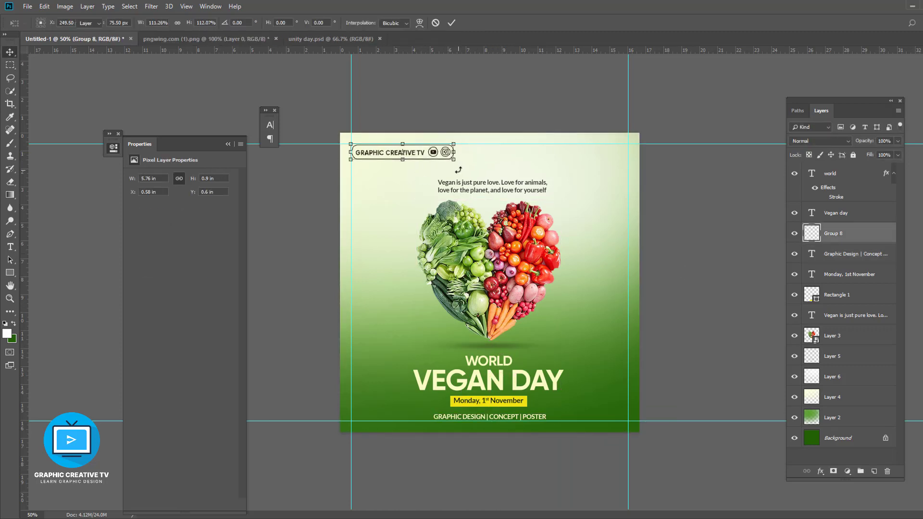
key("Return")
Scale the vegetable heart down to about 7.2 in wide and center it horizontally on the canvas
left_click(545, 213)
left_click_drag(557, 199, 550, 213)
key("Return")
key("ctrl+a")
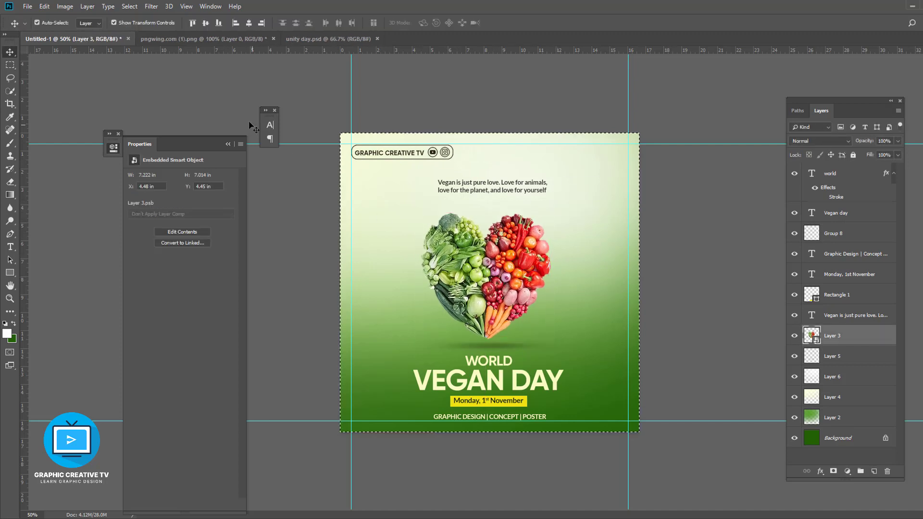
left_click(249, 22)
key("ctrl+d")
Center the shadow beneath the vegetable heart horizontally on the canvas
left_click(523, 339)
left_click(523, 341)
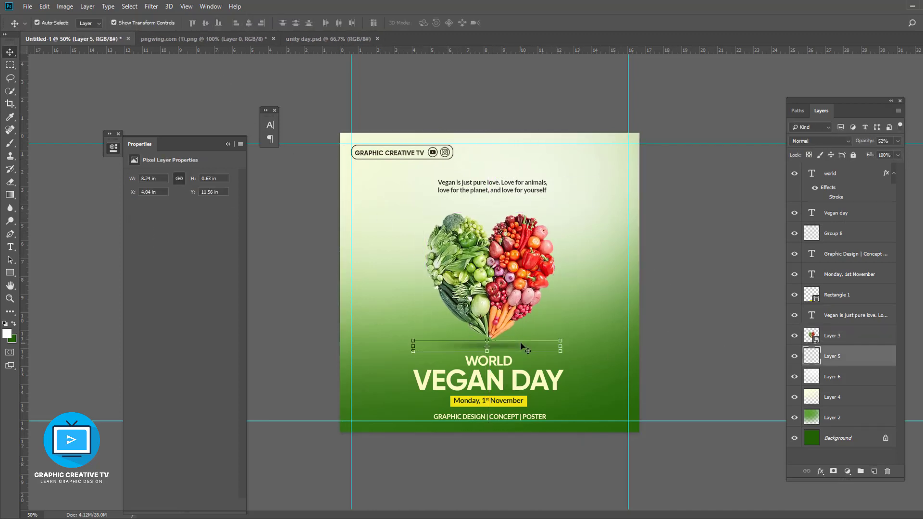
key("ctrl+a")
key("ctrl+d")
left_click(611, 351)
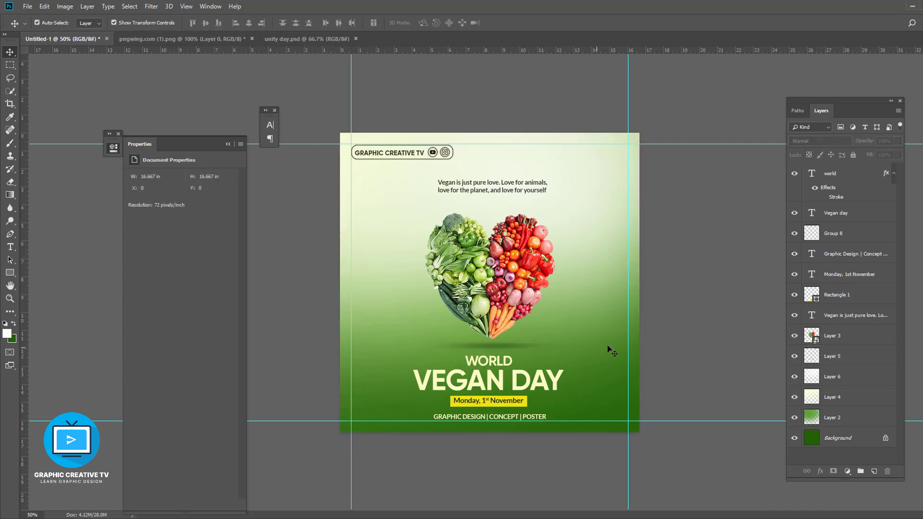
Scale the WORLD and VEGAN DAY title lines down together slightly
left_click(490, 362)
left_click(529, 379, "shift")
key("ctrl+t")
left_click_drag(563, 395, 558, 392)
key("Return")
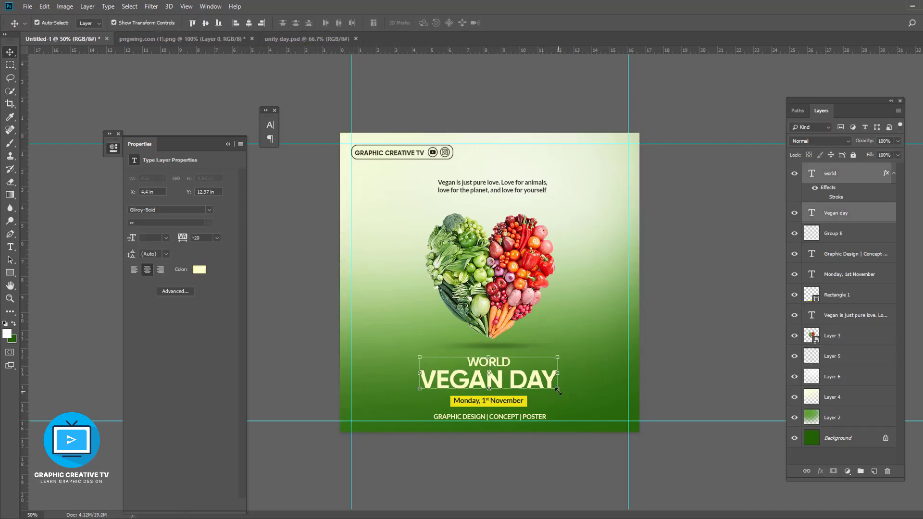
Nudge the two title lines up until VEGAN DAY sits at Y 12.8 in
key("Up")
key("Up")
key("Up")
key("Up")
key("Up")
key("Up")
key("Up")
key("Up")
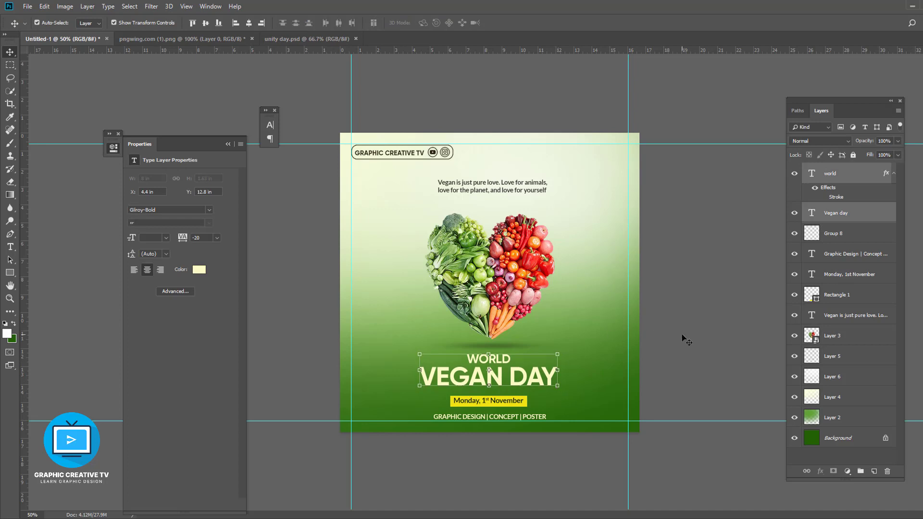
Nudge the vegetable heart and its shadow up slightly together
left_click(510, 342)
left_click(504, 297, "shift")
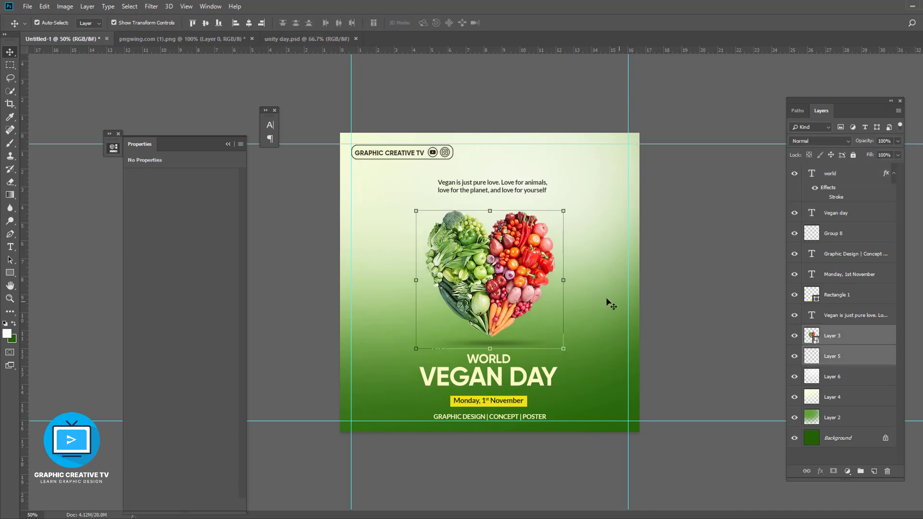
left_click(660, 290)
left_click(532, 186)
left_click(673, 334)
left_click(559, 276)
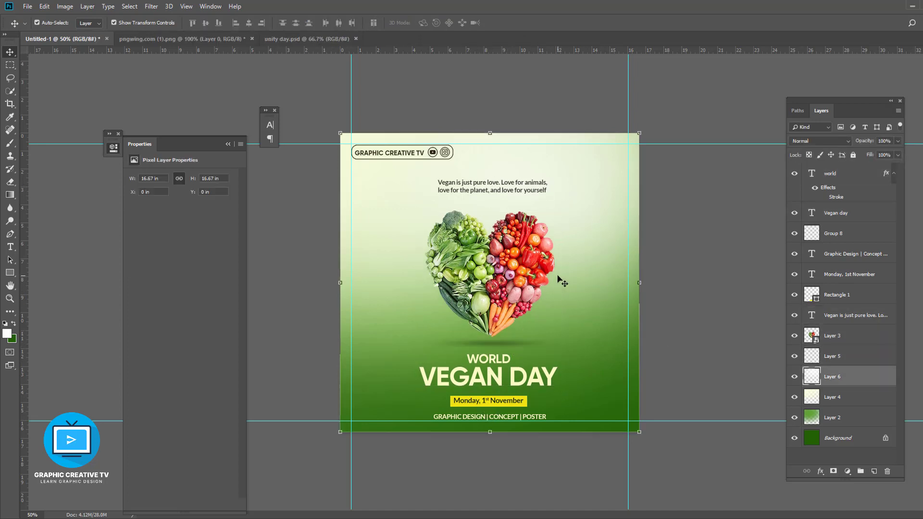
left_click(706, 305)
Add uniform, non-monochromatic noise of 8.21% to the Background layer
left_click(602, 384)
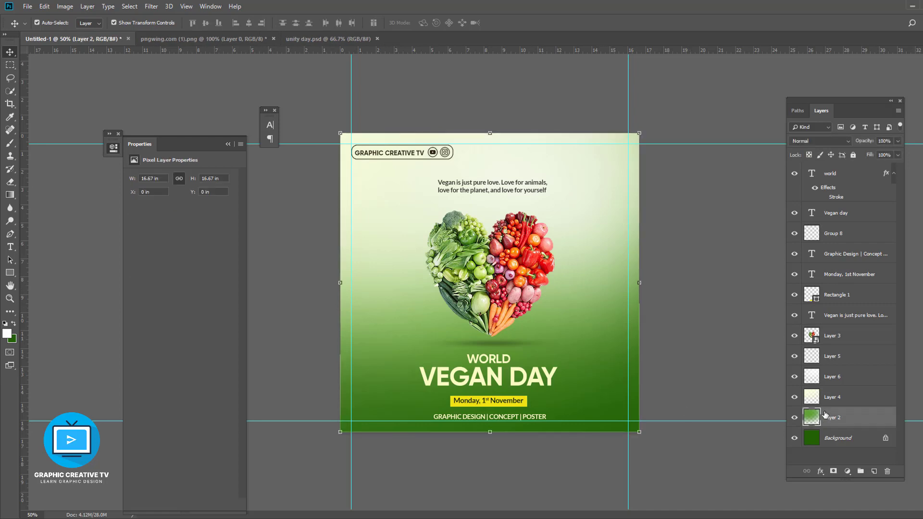
left_click(827, 439)
left_click(152, 7)
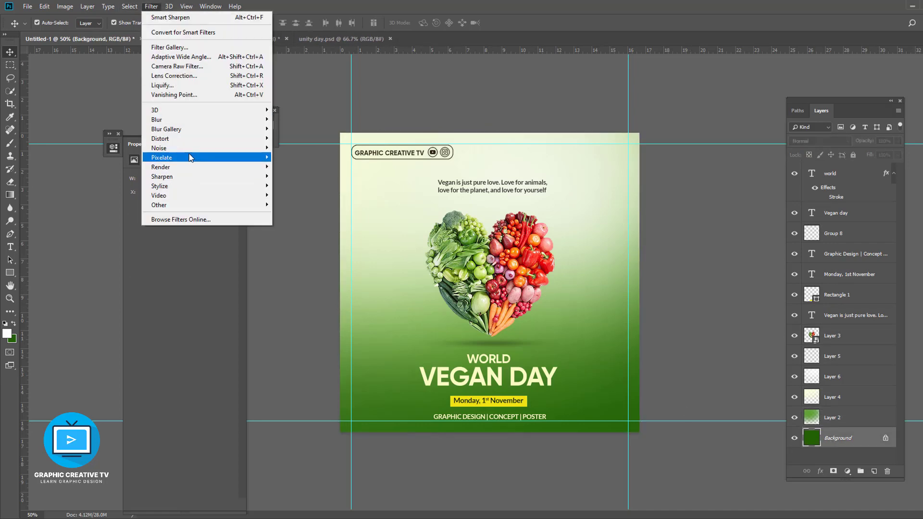
mouse_move(241, 148)
left_click(307, 149)
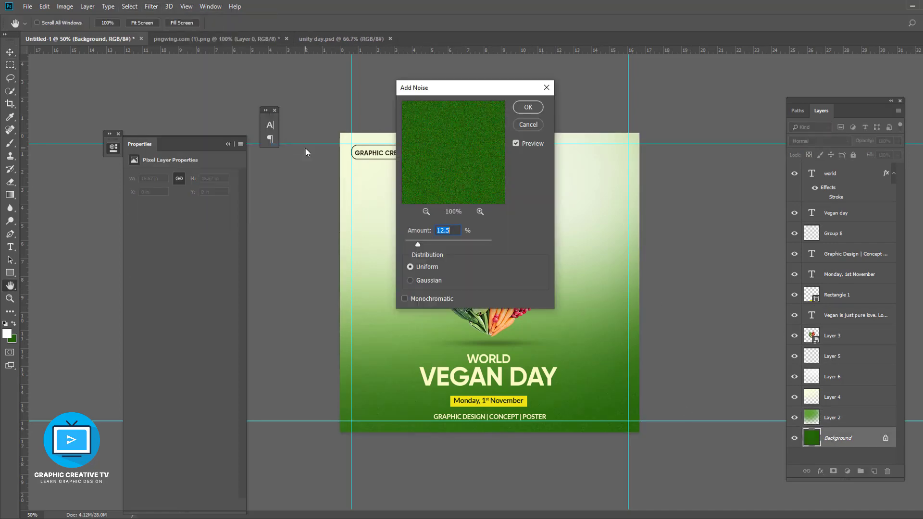
left_click_drag(488, 89, 257, 62)
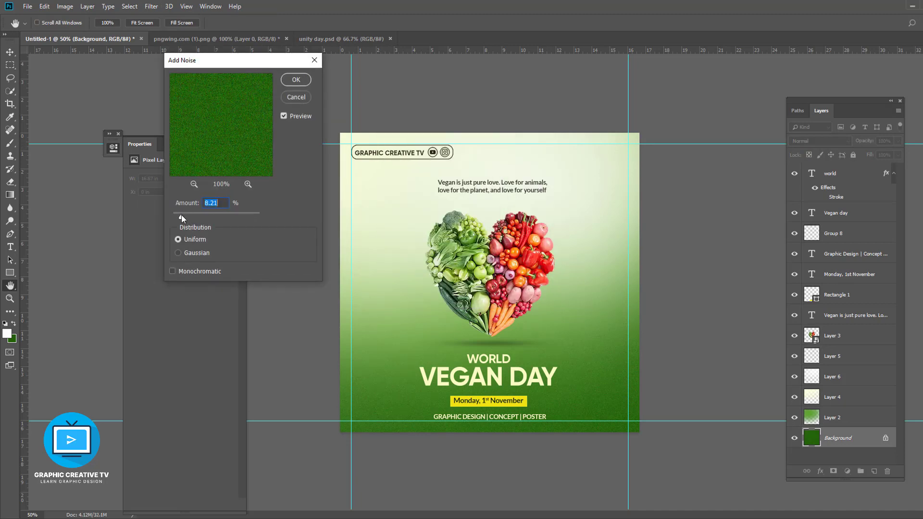
left_click(296, 79)
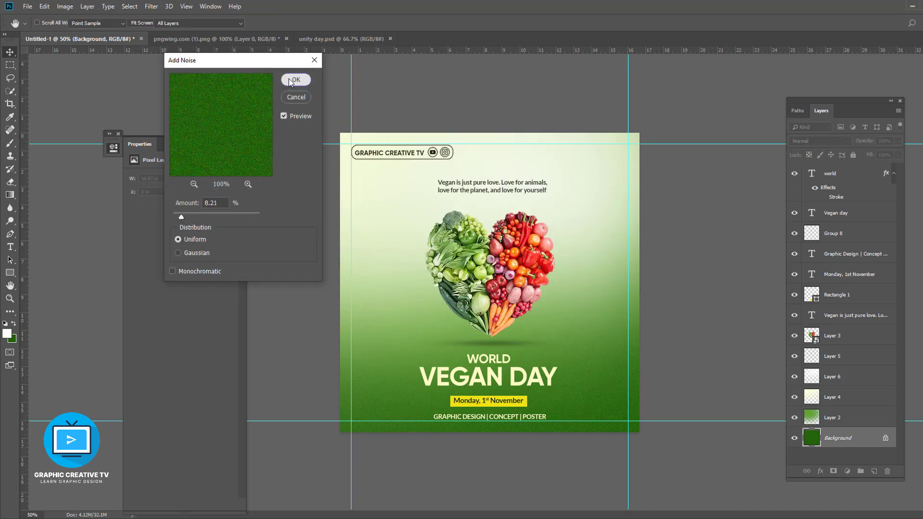
Enlarge the tagline above the heart to about 109%, giving a text size of 28.24 pt
left_click(505, 255)
left_click(538, 192)
left_click_drag(553, 197, 555, 199)
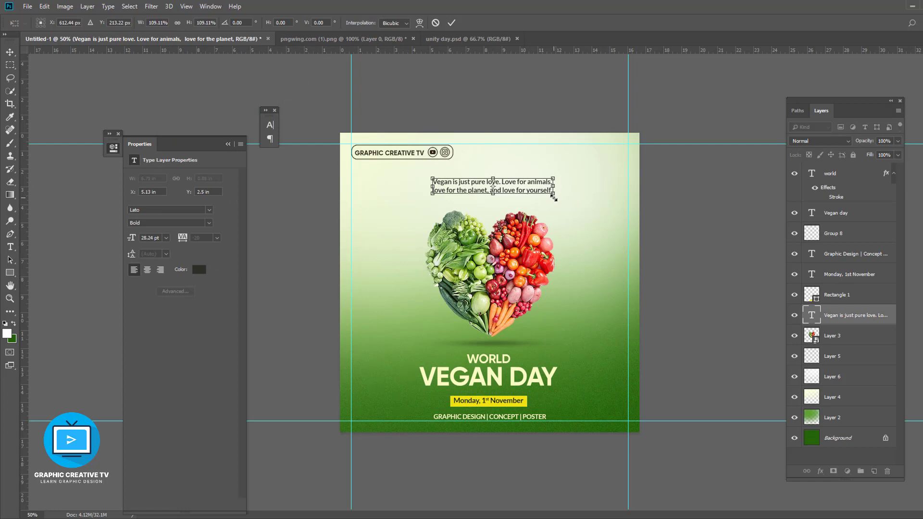
key("Return")
left_click(595, 222)
Move the tagline down to Y 2.72 in and center it horizontally on the canvas
left_click(537, 193)
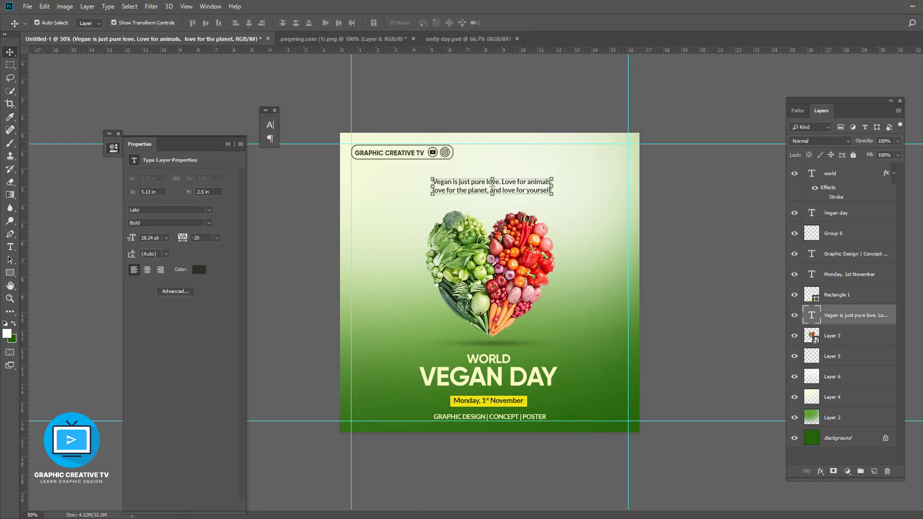
key("Down")
key("Down")
key("Down")
key("Down")
key("Down")
key("Down")
key("Down")
key("Down")
key("Down")
key("Down")
key("Down")
key("Down")
key("Down")
key("Down")
key("Down")
key("Down")
key("Left")
key("Left")
key("Left")
key("Left")
key("Left")
key("Left")
key("Left")
key("Left")
key("Left")
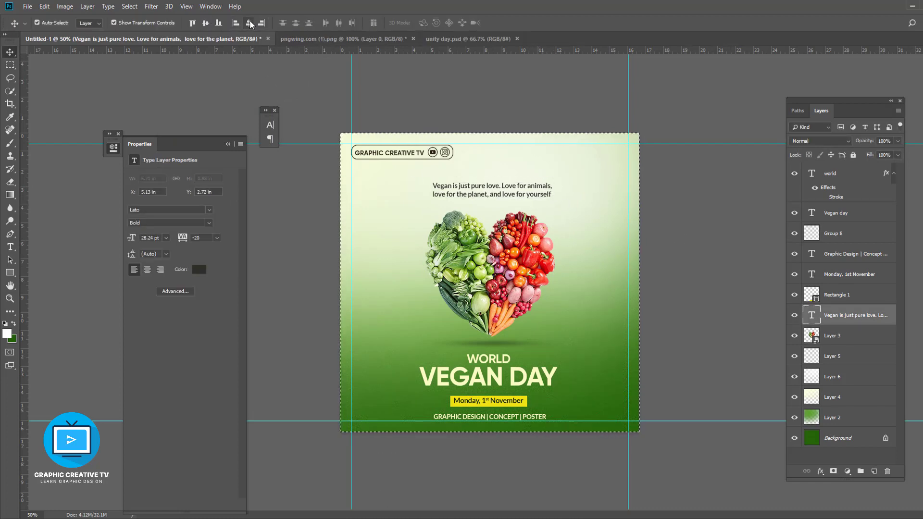
Add a black drop shadow to VEGAN DAY with opacity 44%, angle 30°, distance 5 px, spread 9% and size 4 px
left_click(504, 360)
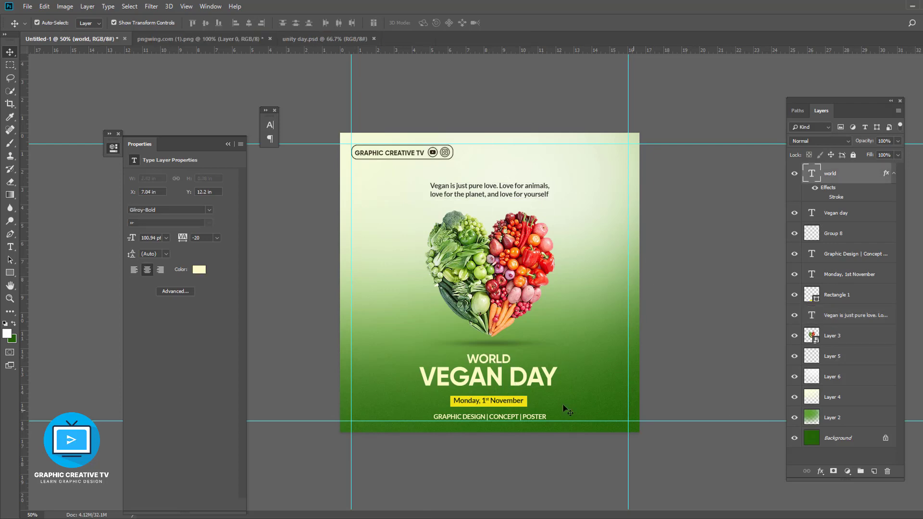
key("alt+bracketleft")
left_click(820, 471)
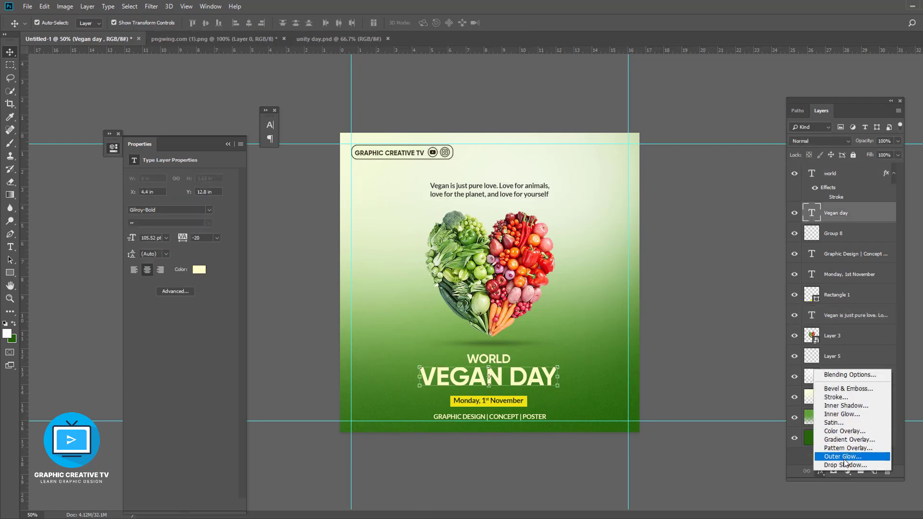
left_click(835, 448)
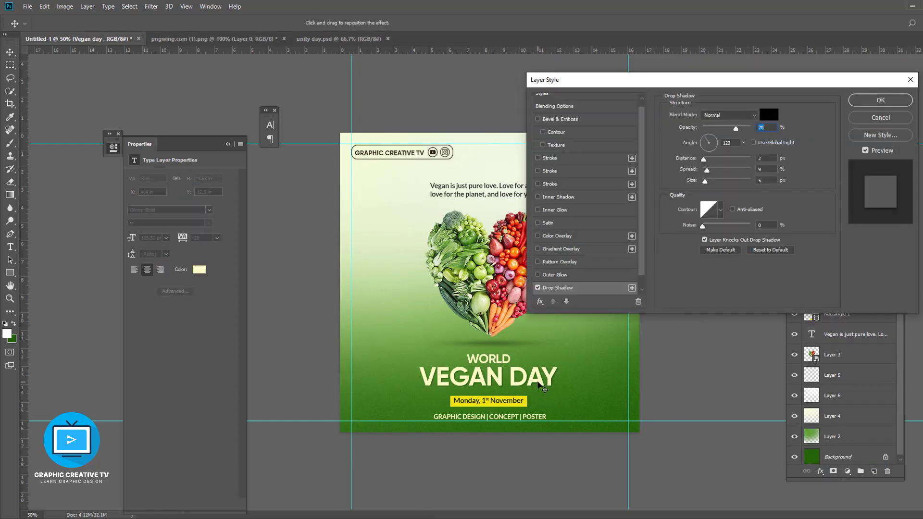
left_click_drag(538, 382, 522, 388)
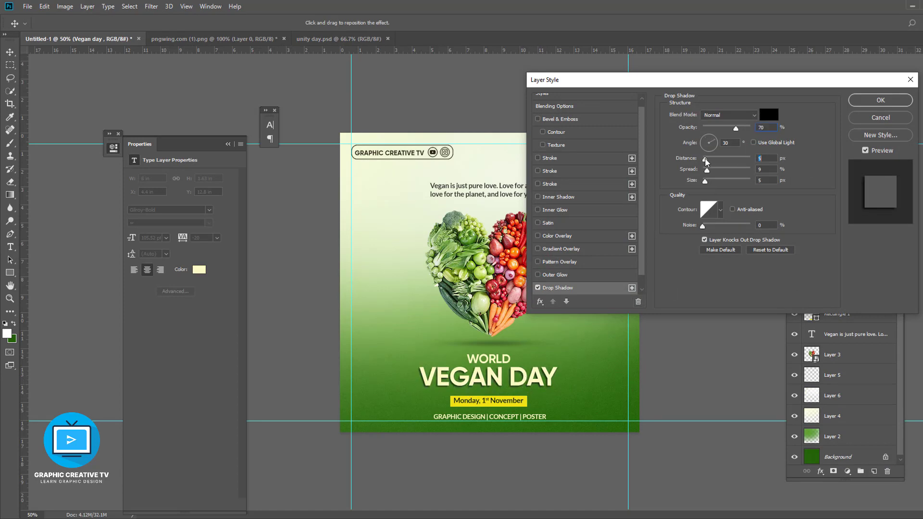
left_click_drag(704, 181, 704, 182)
left_click_drag(736, 127, 724, 127)
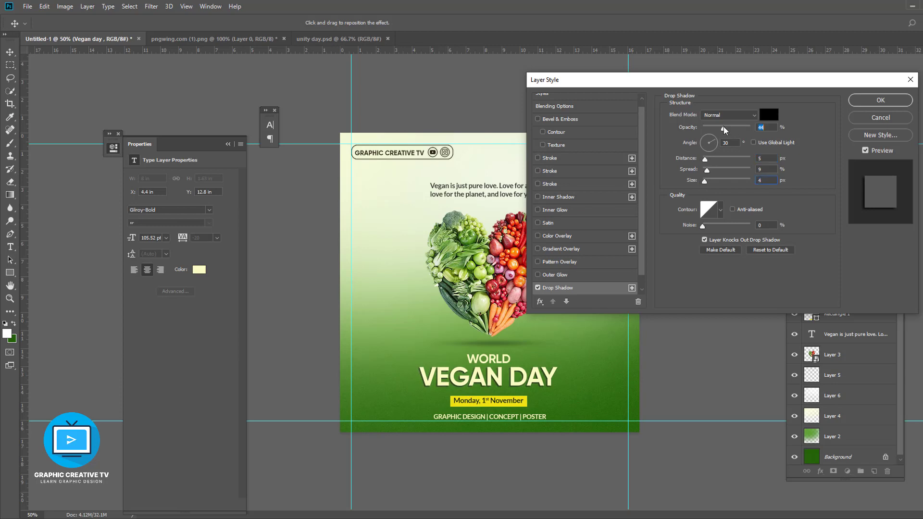
left_click(881, 100)
left_click(673, 355)
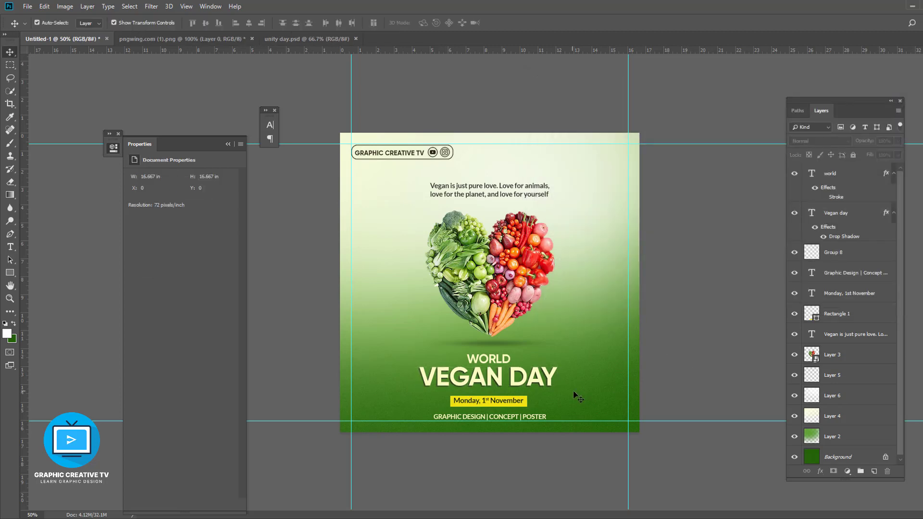
Center the title lines, date text, footer and tagline together horizontally on the canvas
left_click(503, 360)
left_click(503, 374, "shift")
left_click(505, 401, "shift")
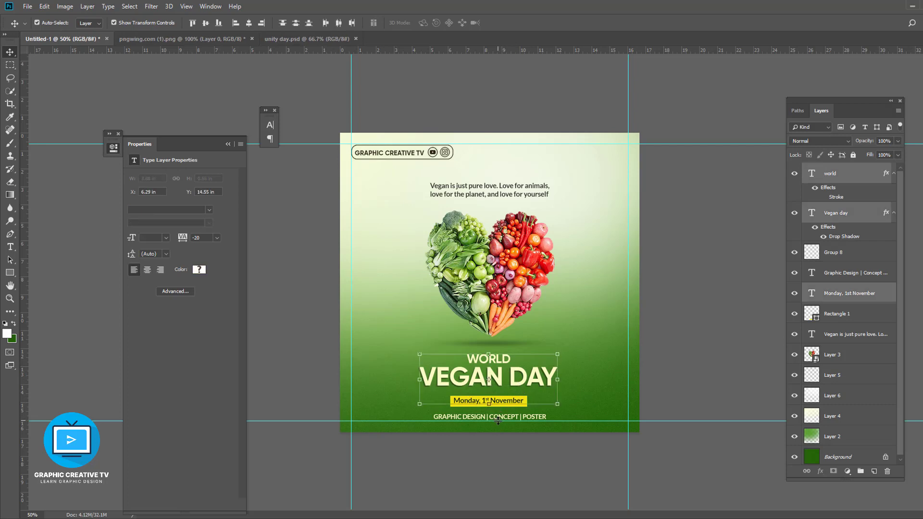
left_click(498, 418, "shift")
left_click(471, 187, "shift")
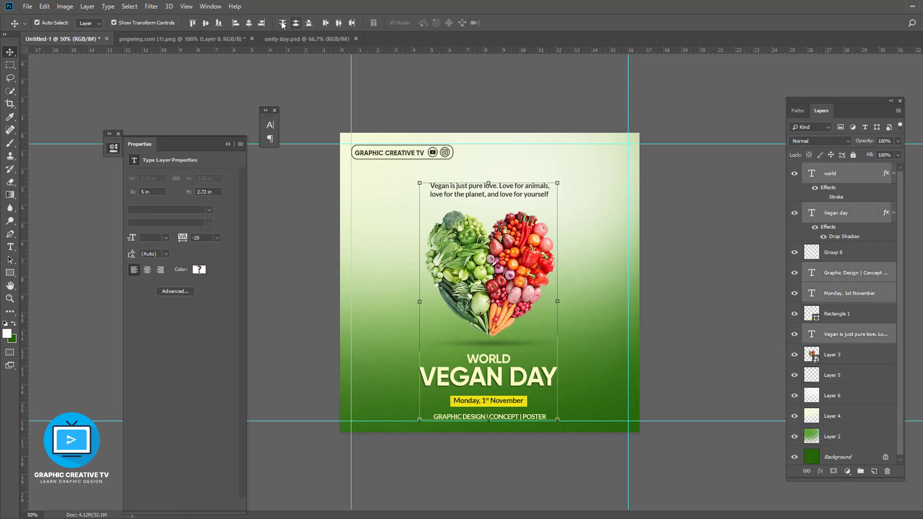
left_click(248, 24)
key("ctrl+a")
left_click(246, 25)
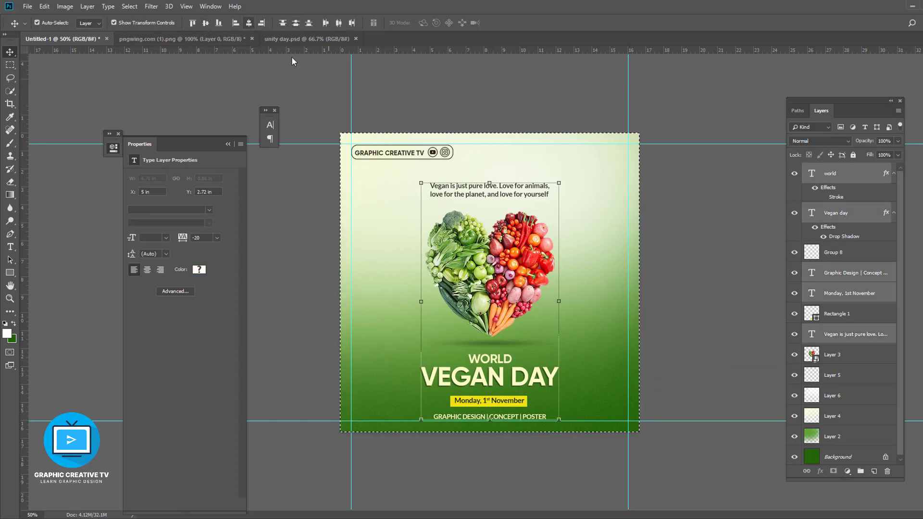
left_click(298, 86, "ctrl")
left_click(571, 399)
left_click(473, 196)
key("ctrl+d")
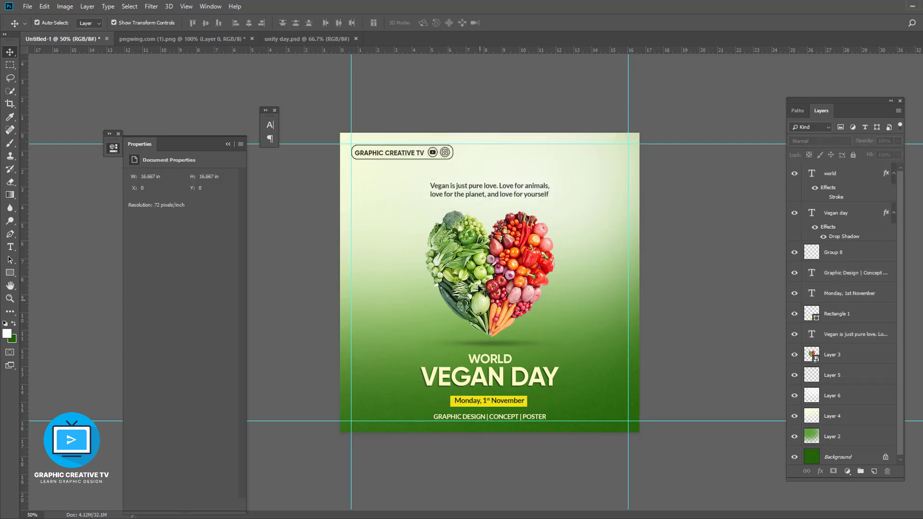
Center the date text horizontally within its yellow rectangle
left_click(500, 408)
left_click(841, 294, "ctrl")
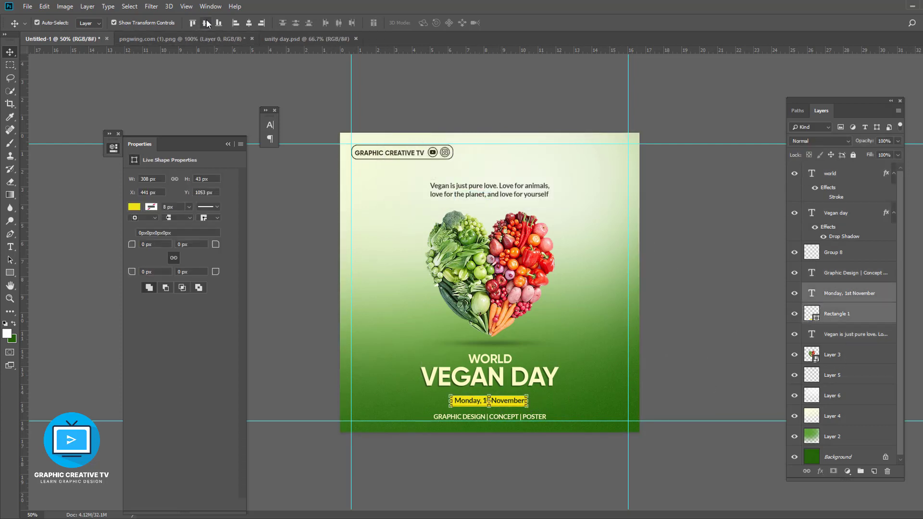
left_click(249, 23)
left_click(675, 330)
left_click(510, 361)
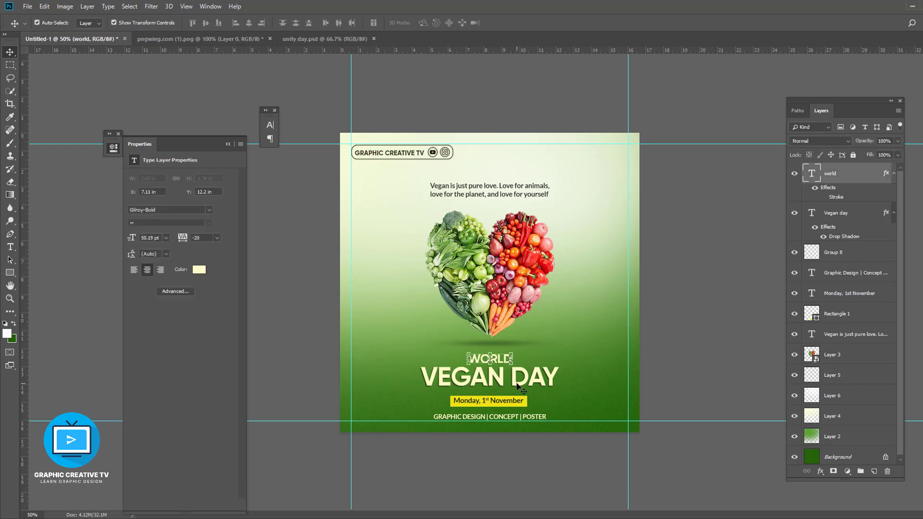
left_click(518, 384, "shift")
left_click(743, 308)
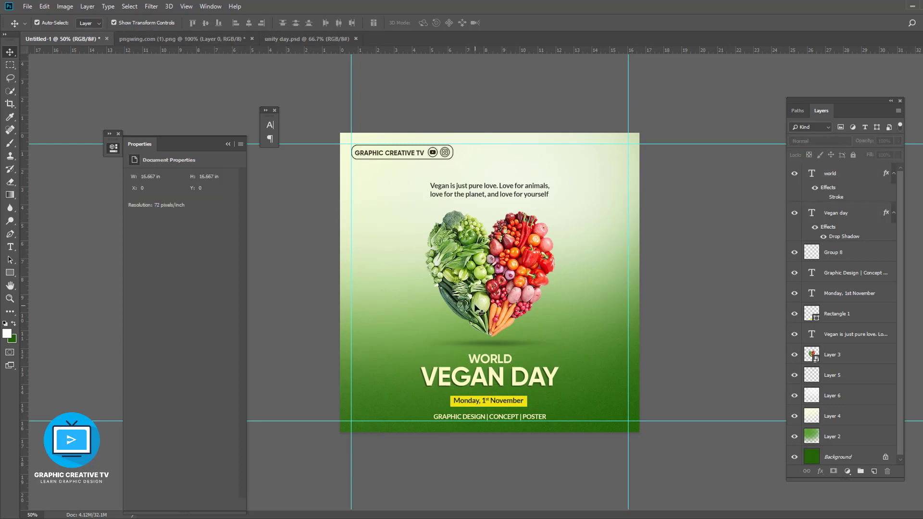
left_click(9, 273)
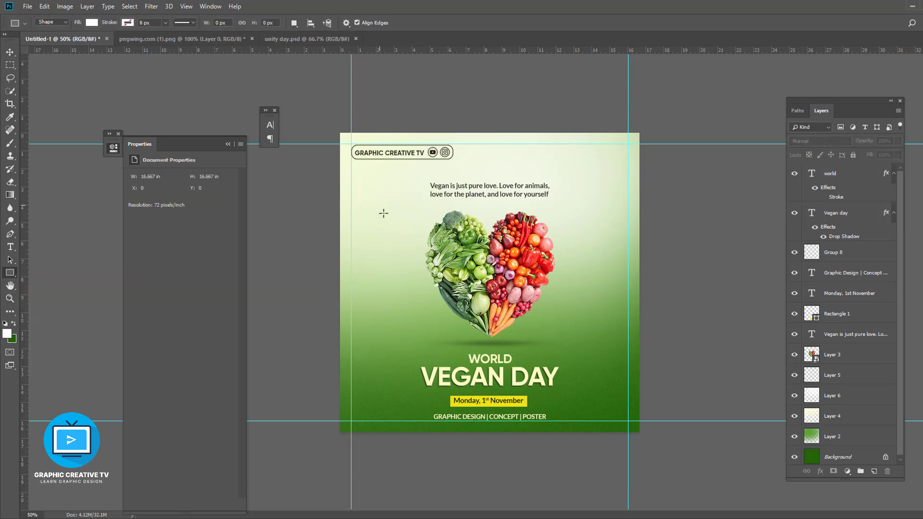
left_click_drag(350, 149, 628, 421)
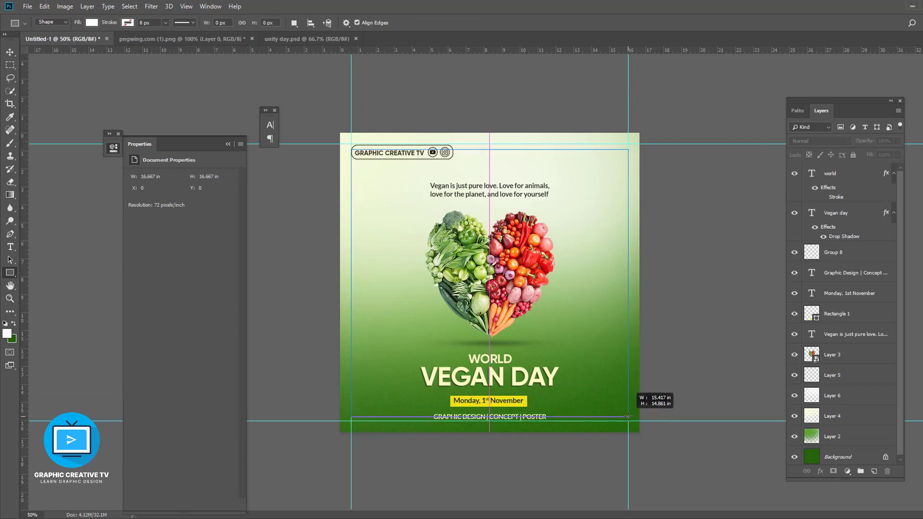
key("Escape")
key("v")
Hide the guides and show the finished poster full screen against a black surround
key("ctrl+semicolon")
key("f")
key("f")
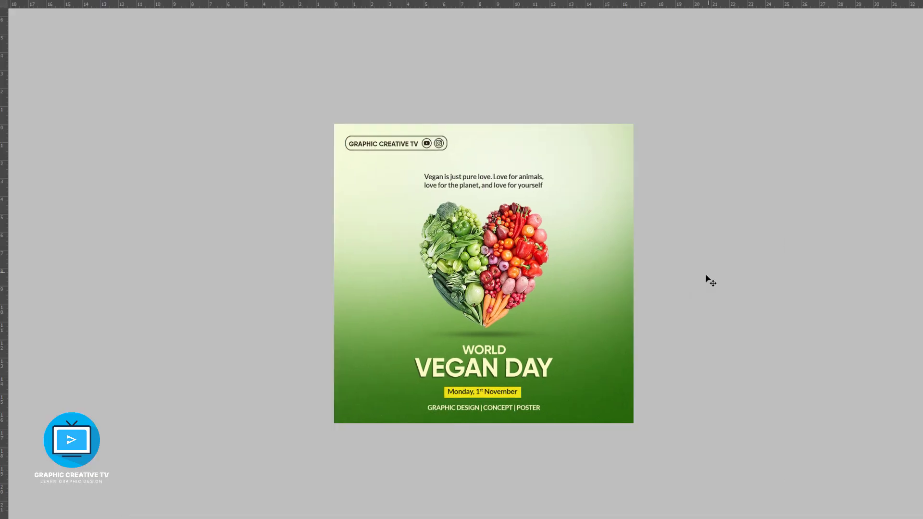
right_click(707, 277)
left_click(724, 261)
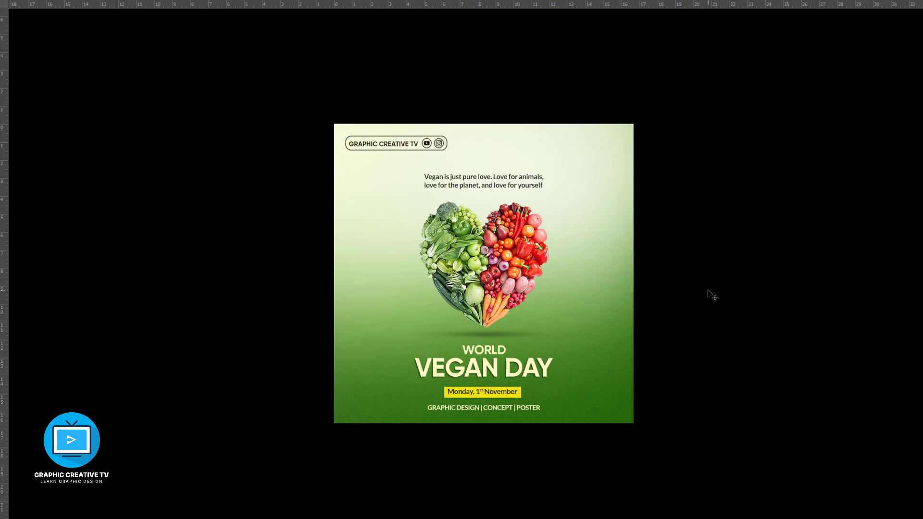
Leave the full-screen view, move the GRAPHIC CREATIVE TV badge just above the tagline, and center it horizontally on the canvas
key("f")
left_click(465, 152)
left_click(435, 154)
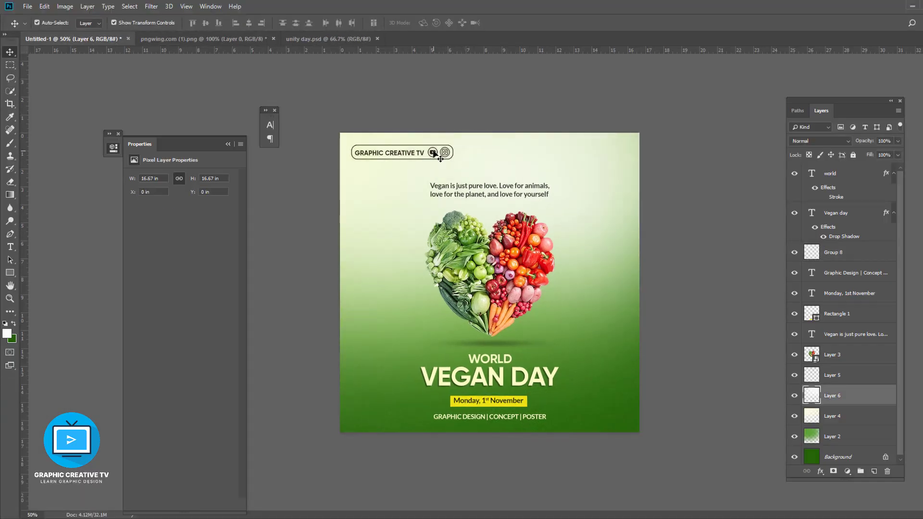
left_click(435, 154)
left_click_drag(432, 154, 519, 170)
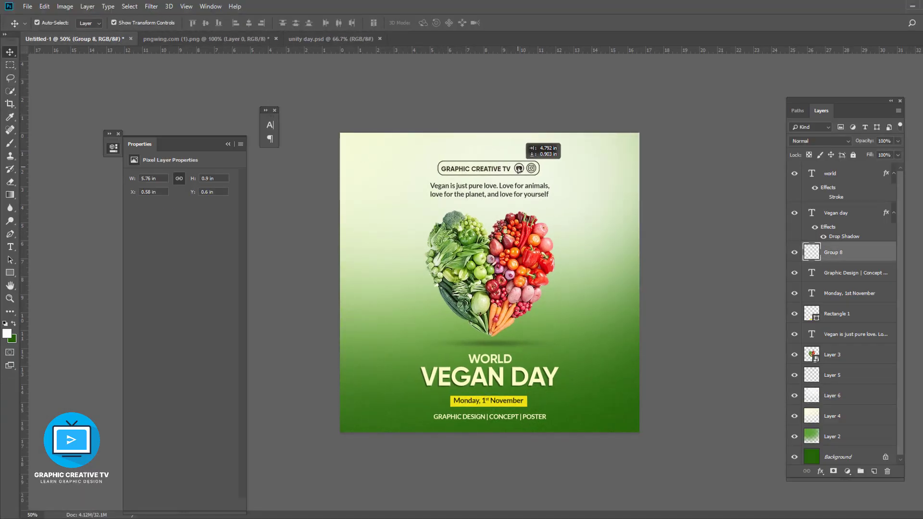
key("ctrl+a")
left_click(248, 23)
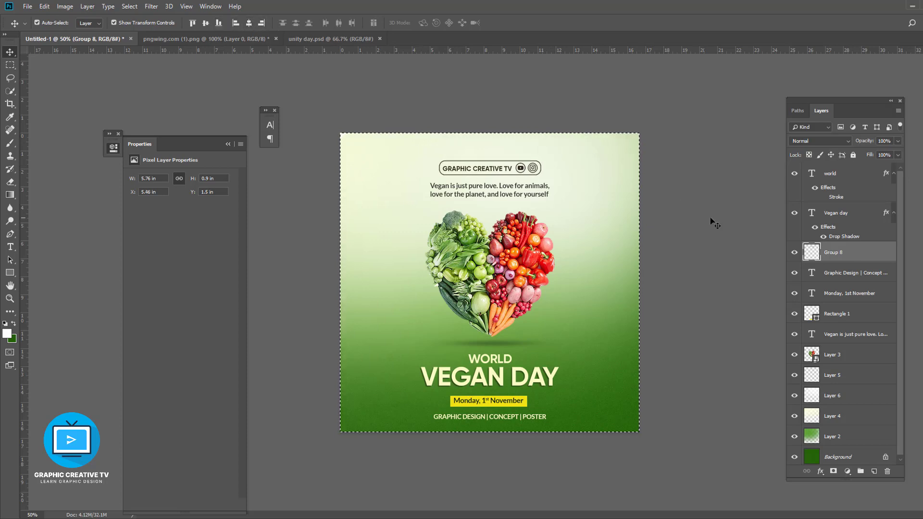
key("ctrl+d")
left_click(712, 268)
Show the guides and nudge the badge up to a Y position of about 1.17 in
left_click(479, 178)
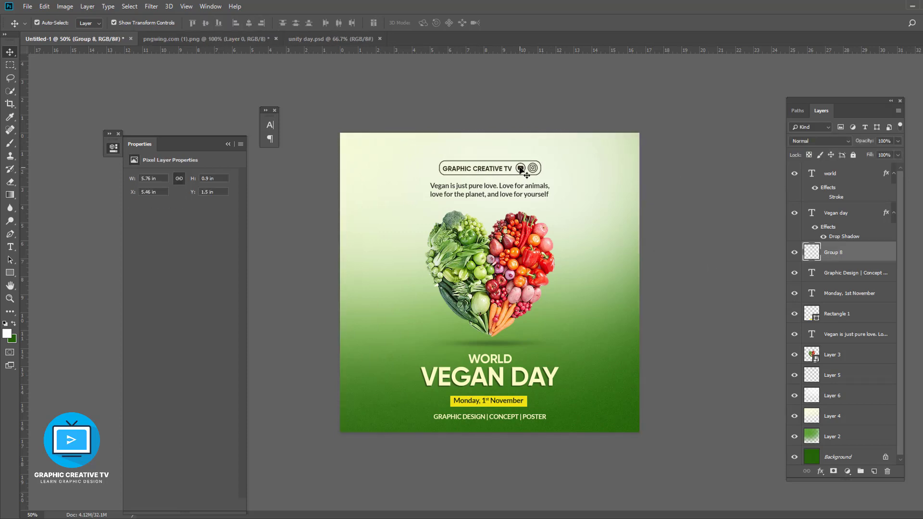
left_click_drag(521, 176, 520, 170)
key("ctrl+semicolon")
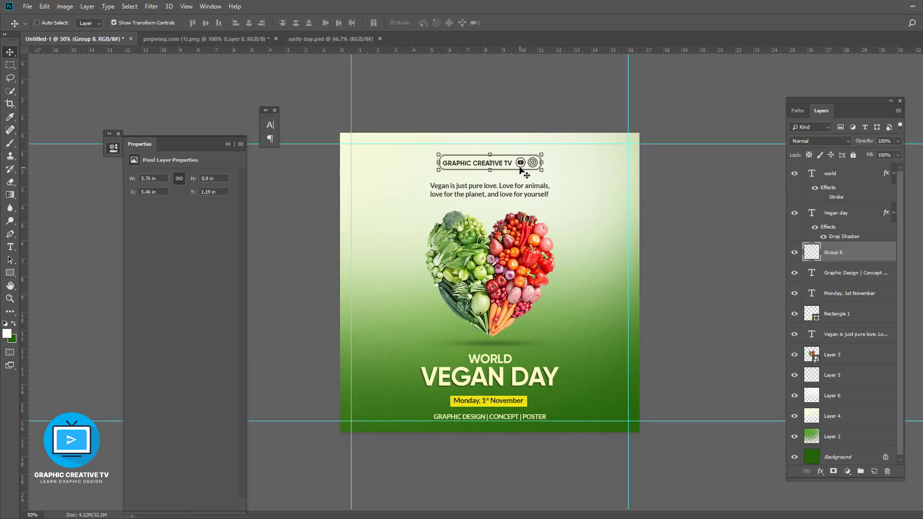
key("Up")
key("Up")
key("Up")
key("Up")
key("Up")
key("Up")
key("Up")
key("Up")
key("Up")
key("Up")
key("Up")
key("Up")
key("Up")
key("Up")
key("Up")
key("Up")
key("Up")
key("Up")
key("Down")
key("Down")
key("Down")
key("Down")
key("Down")
key("Down")
key("Down")
key("Down")
key("Down")
key("Down")
key("Down")
key("Down")
key("Down")
key("Down")
key("Down")
key("Down")
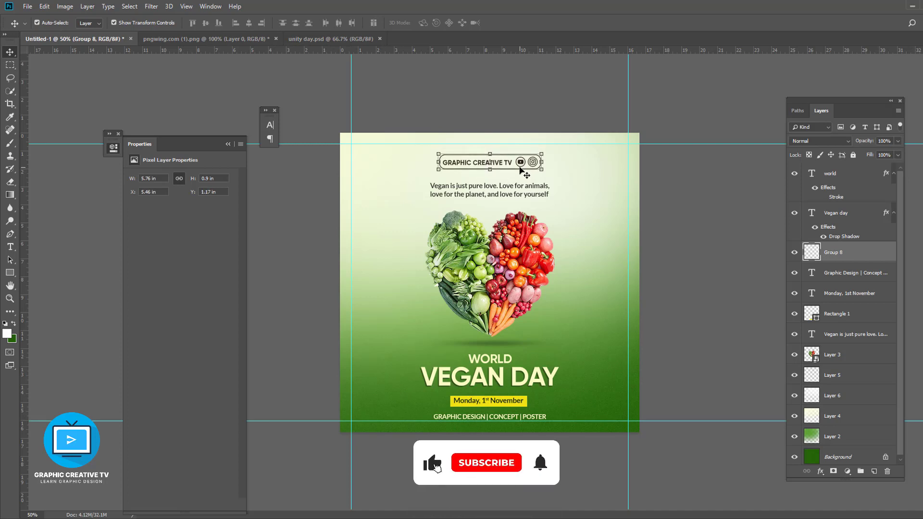
Move the tagline, vegetable heart, both title lines, date text with its yellow rectangle, and footer up together by about 20 px
left_click(486, 190)
left_click(486, 270, "shift")
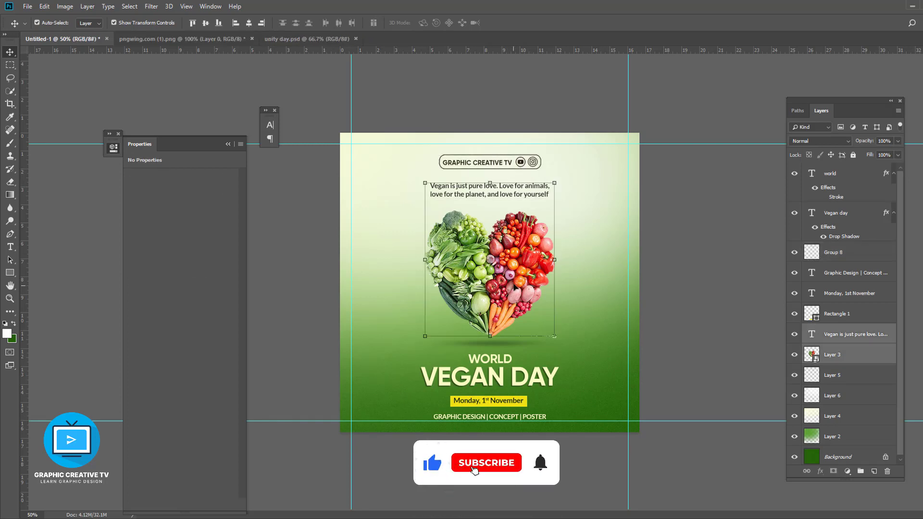
left_click(504, 359, "shift")
left_click(502, 378, "shift")
left_click(501, 403, "shift")
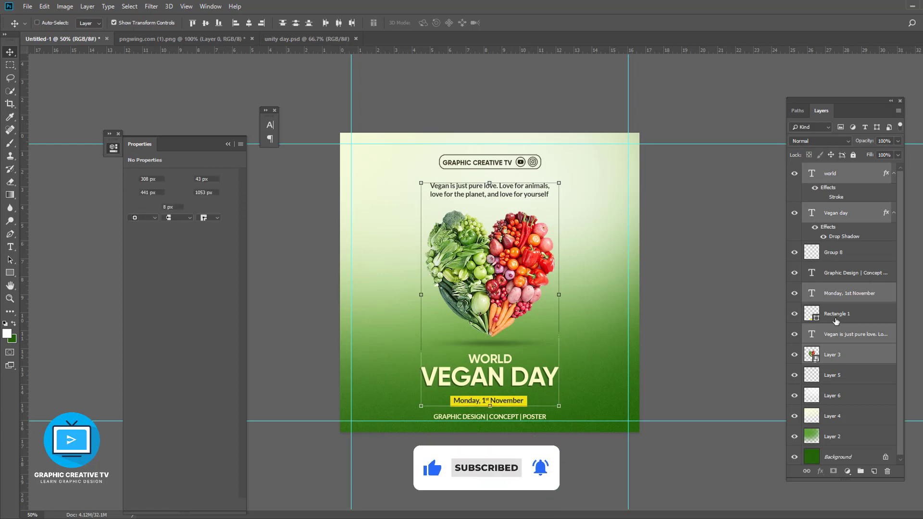
left_click(540, 418, "shift")
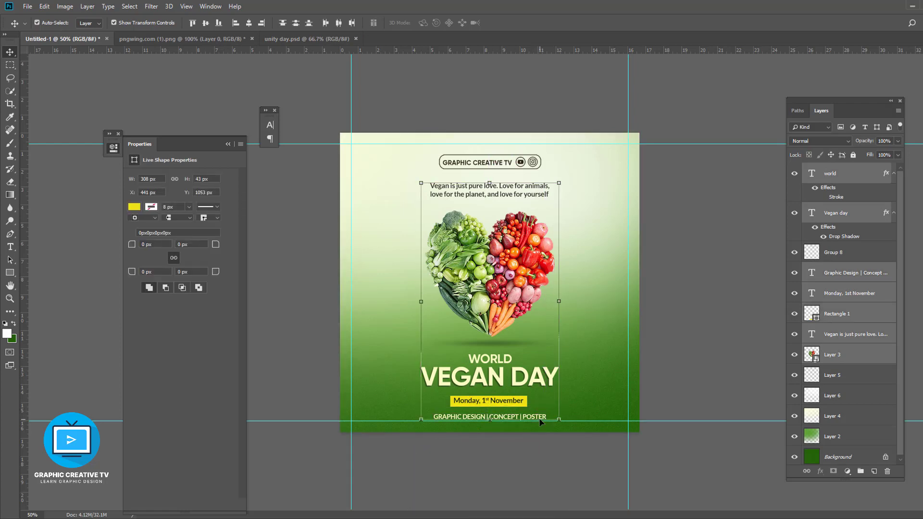
key("Up")
key("Up")
key("Up")
key("Up")
key("Up")
key("Up")
key("Up")
key("Up")
key("Up")
key("Up")
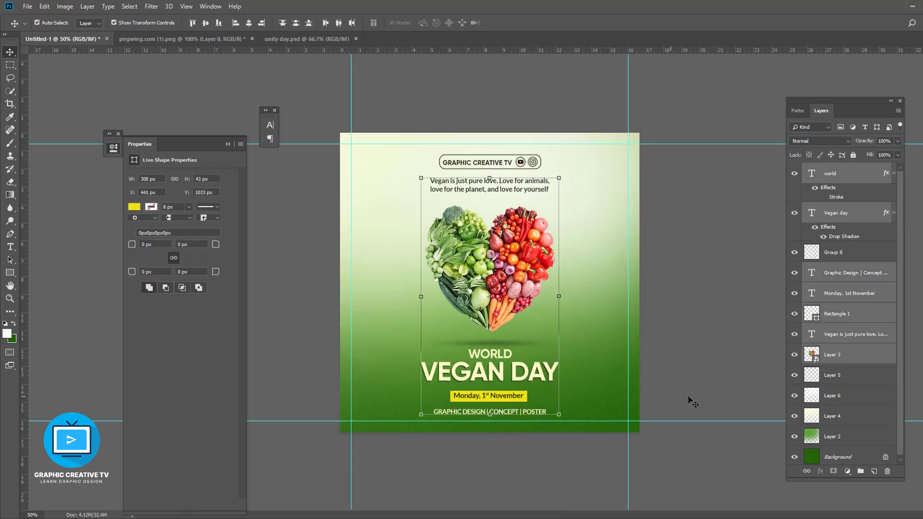
left_click(692, 402)
Move the soft shadow beneath the vegetable heart up closer to its tip and make the shadow narrower
left_click(525, 337)
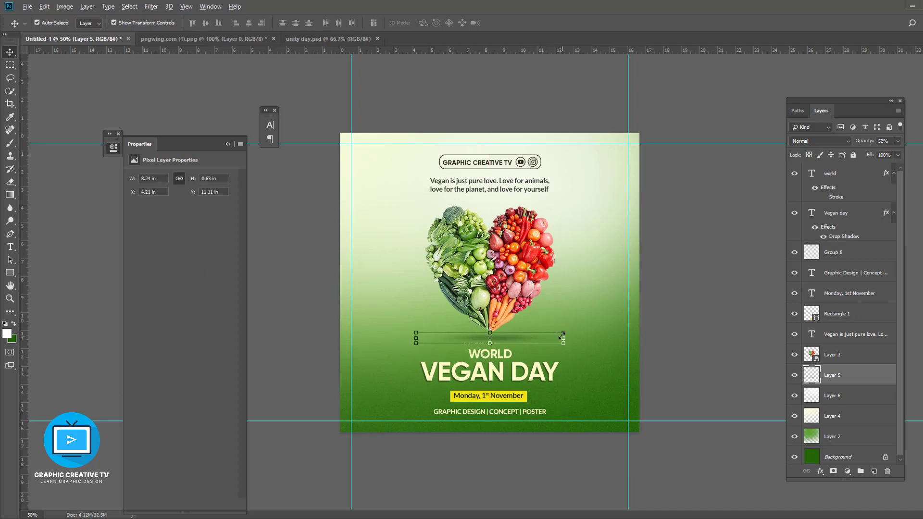
left_click_drag(562, 335, 552, 336)
key("Return")
left_click(506, 326)
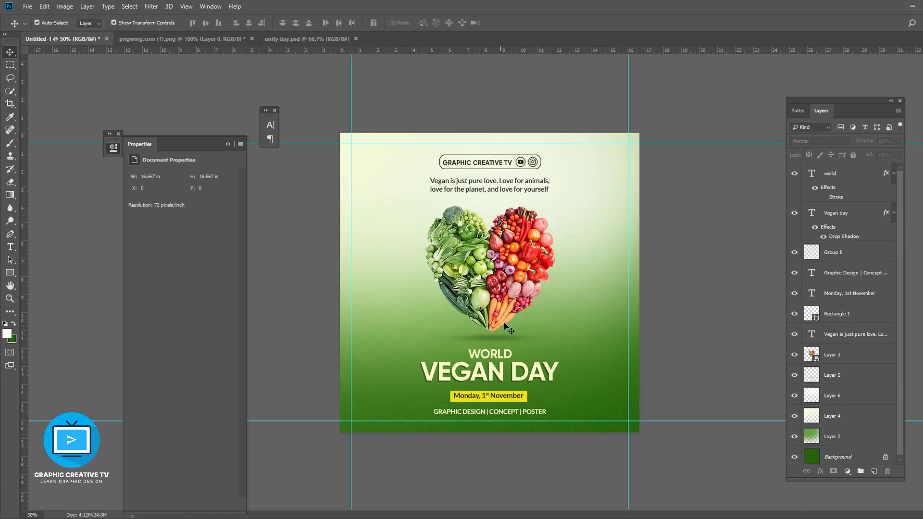
left_click(504, 344)
Show the rearranged poster full screen against a black surround with nothing selected
left_click(489, 249)
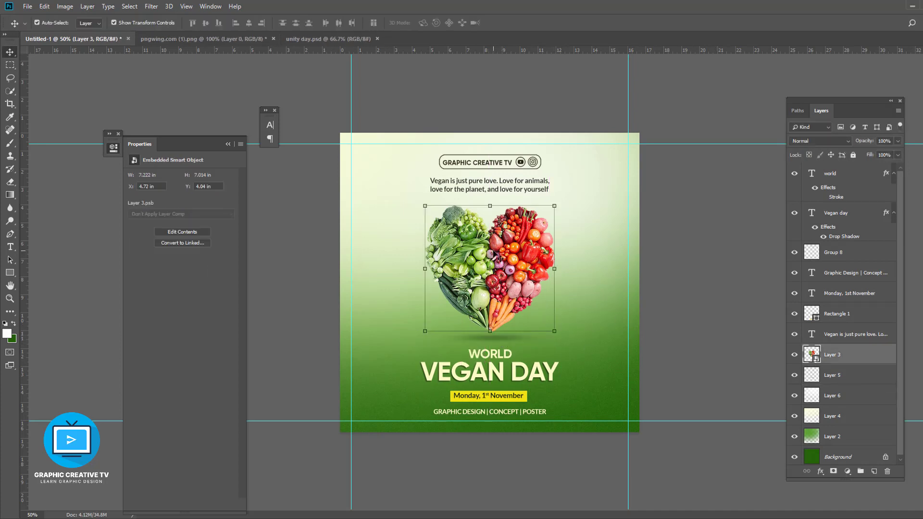
key("f")
key("f")
left_click(703, 263)
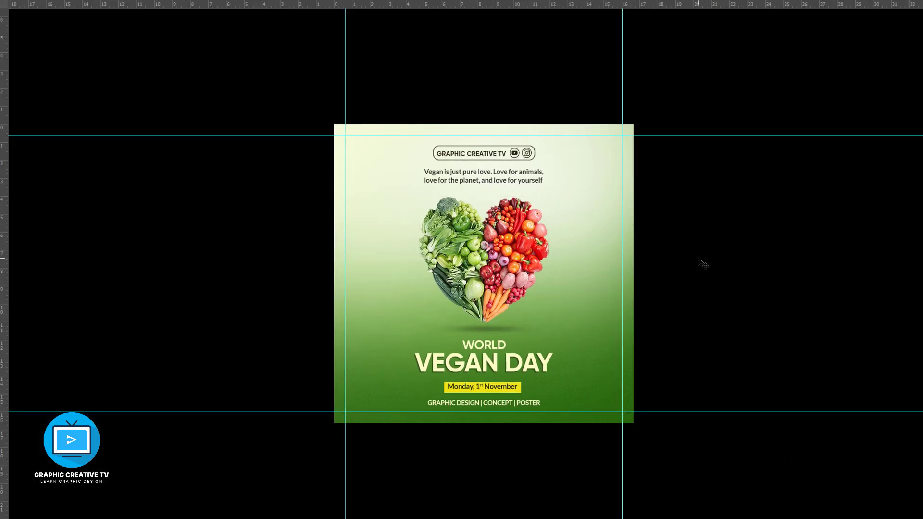